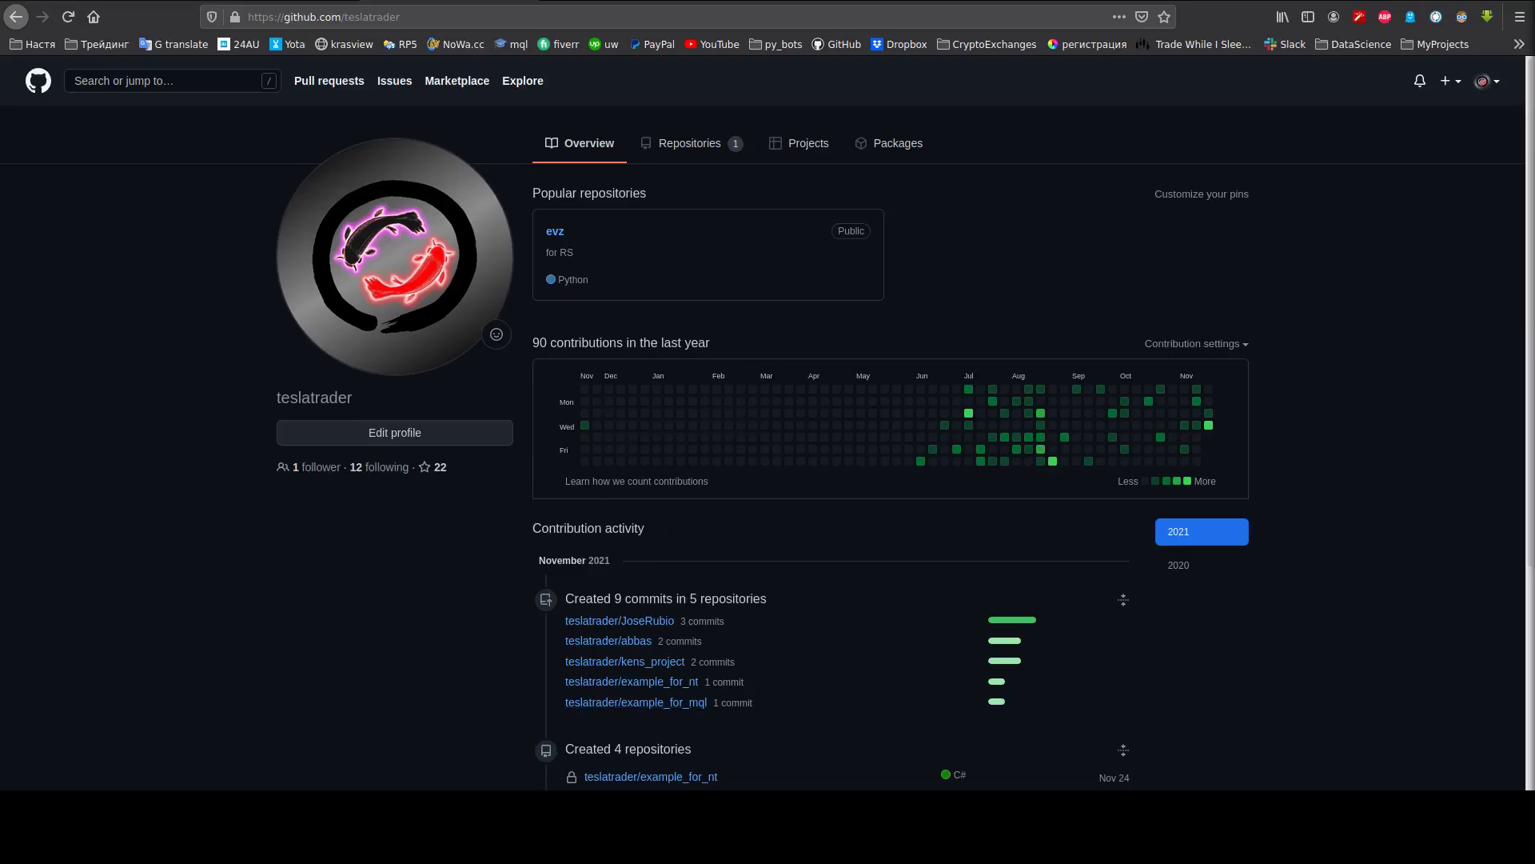
Look over the cloned github_example and github_example_nt folders, then minimize Nemo.
click(506, 828)
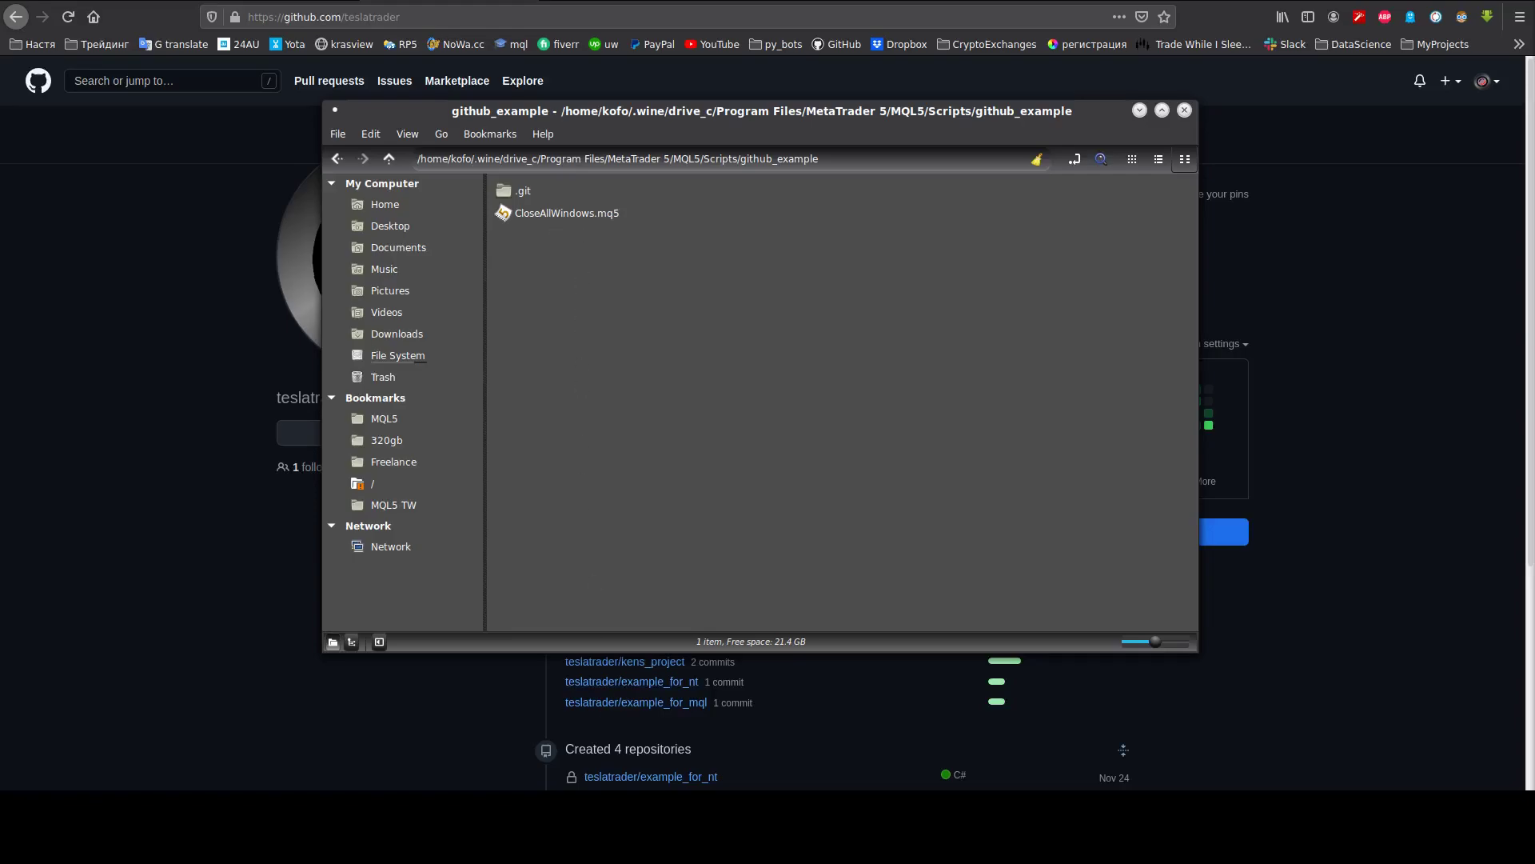
key(alt+Tab)
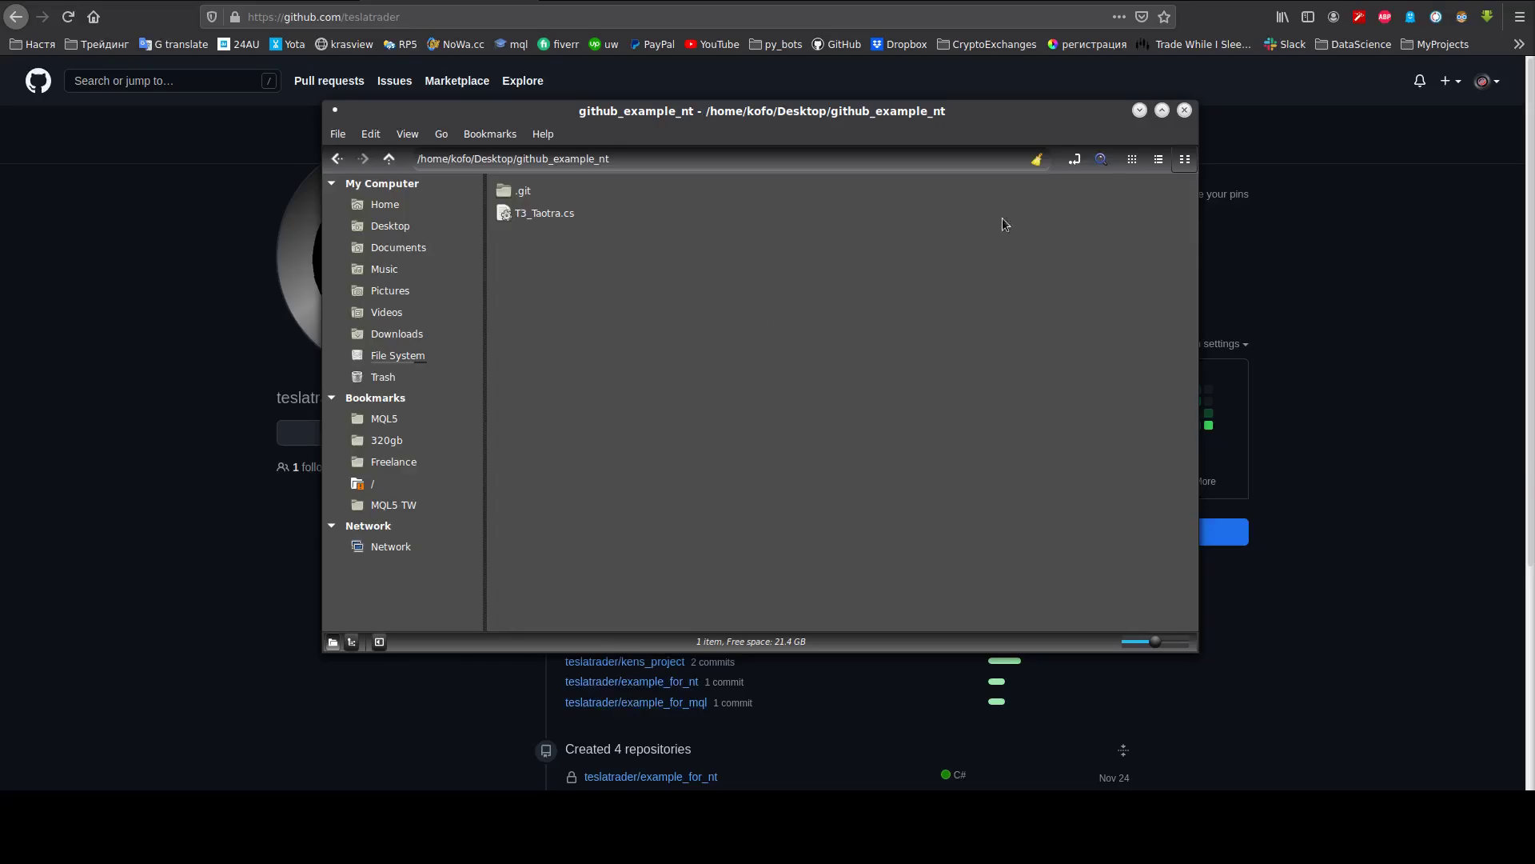
click(1138, 112)
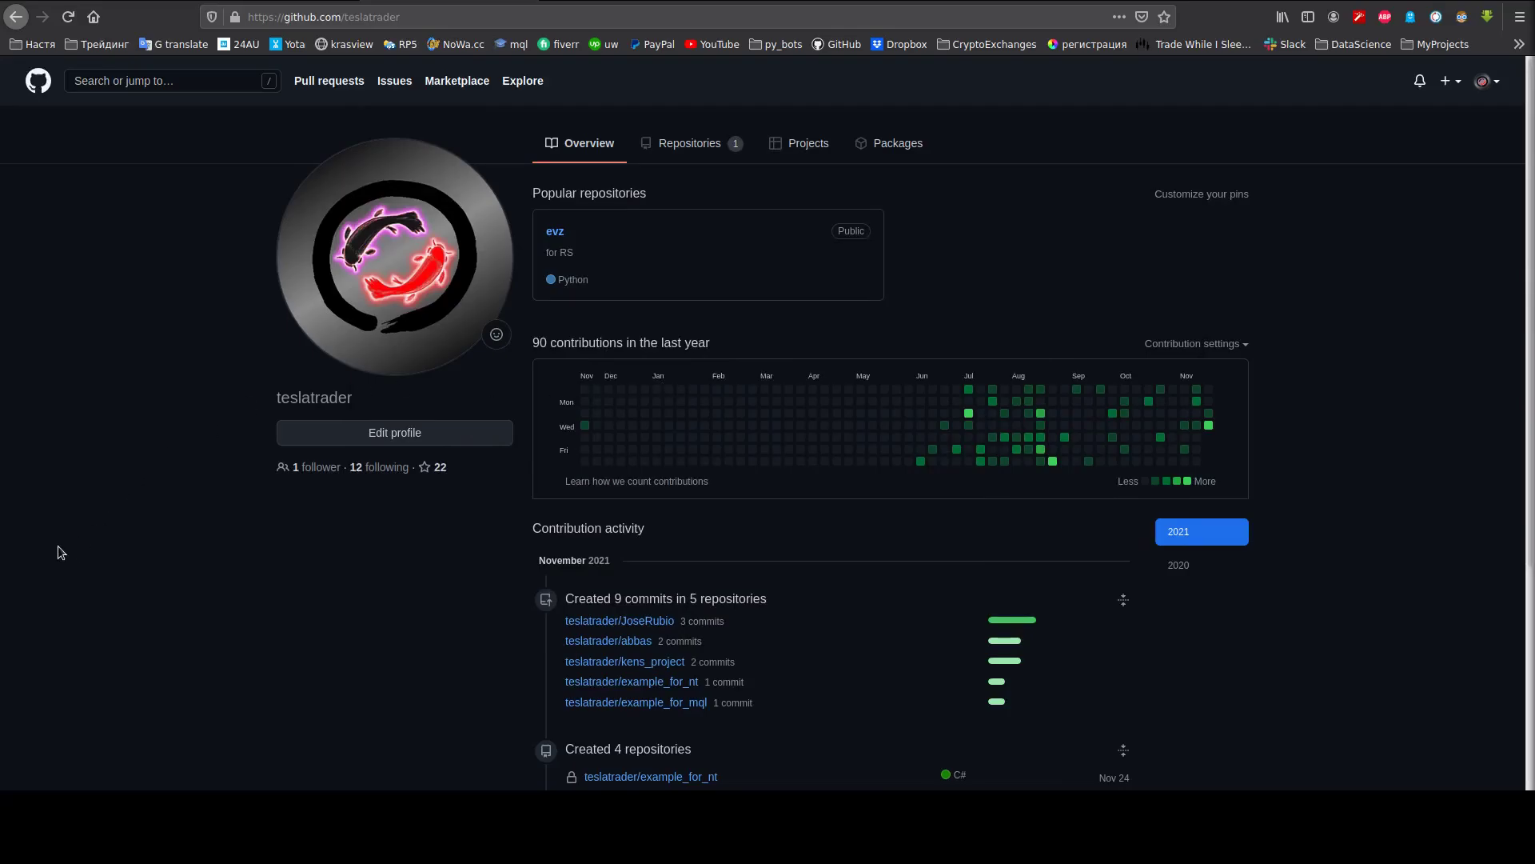
Bring up Firefox on the Windows VM, open git-scm.com Downloads, then minimize it.
key(alt+Tab)
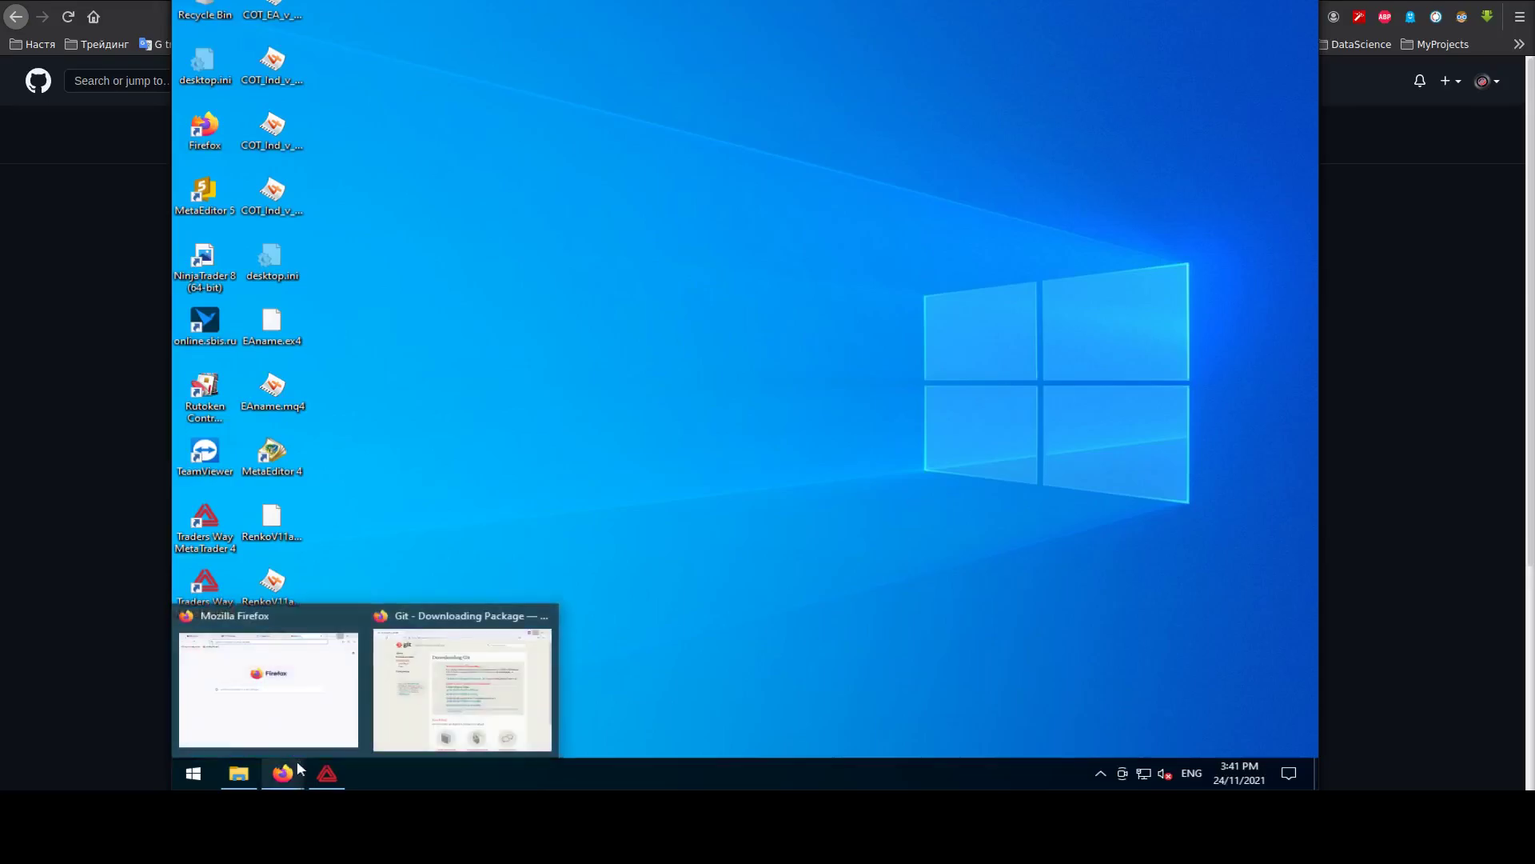
key(alt+Tab)
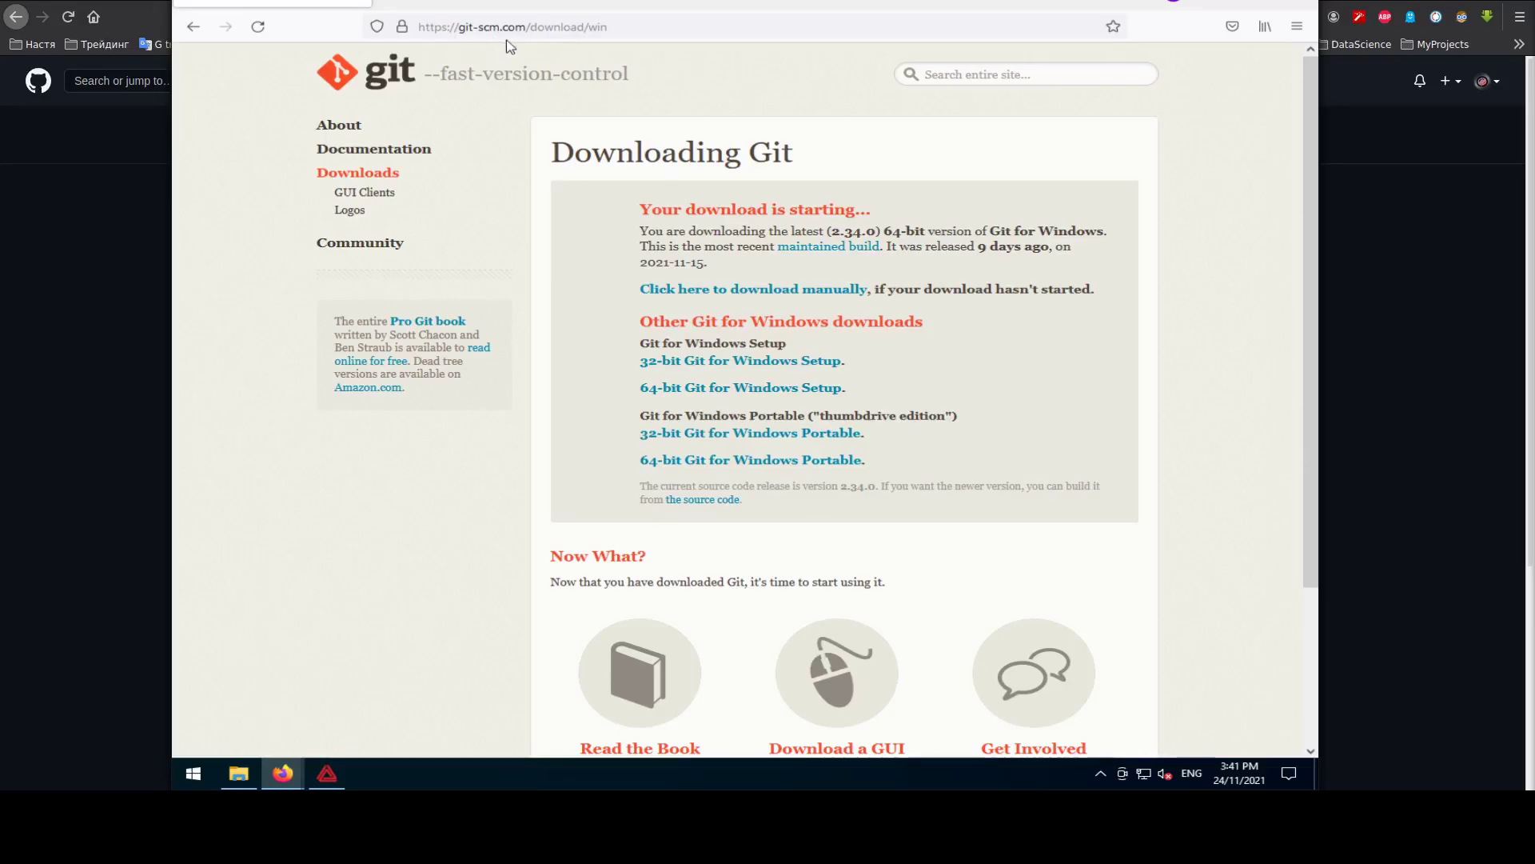
click(372, 177)
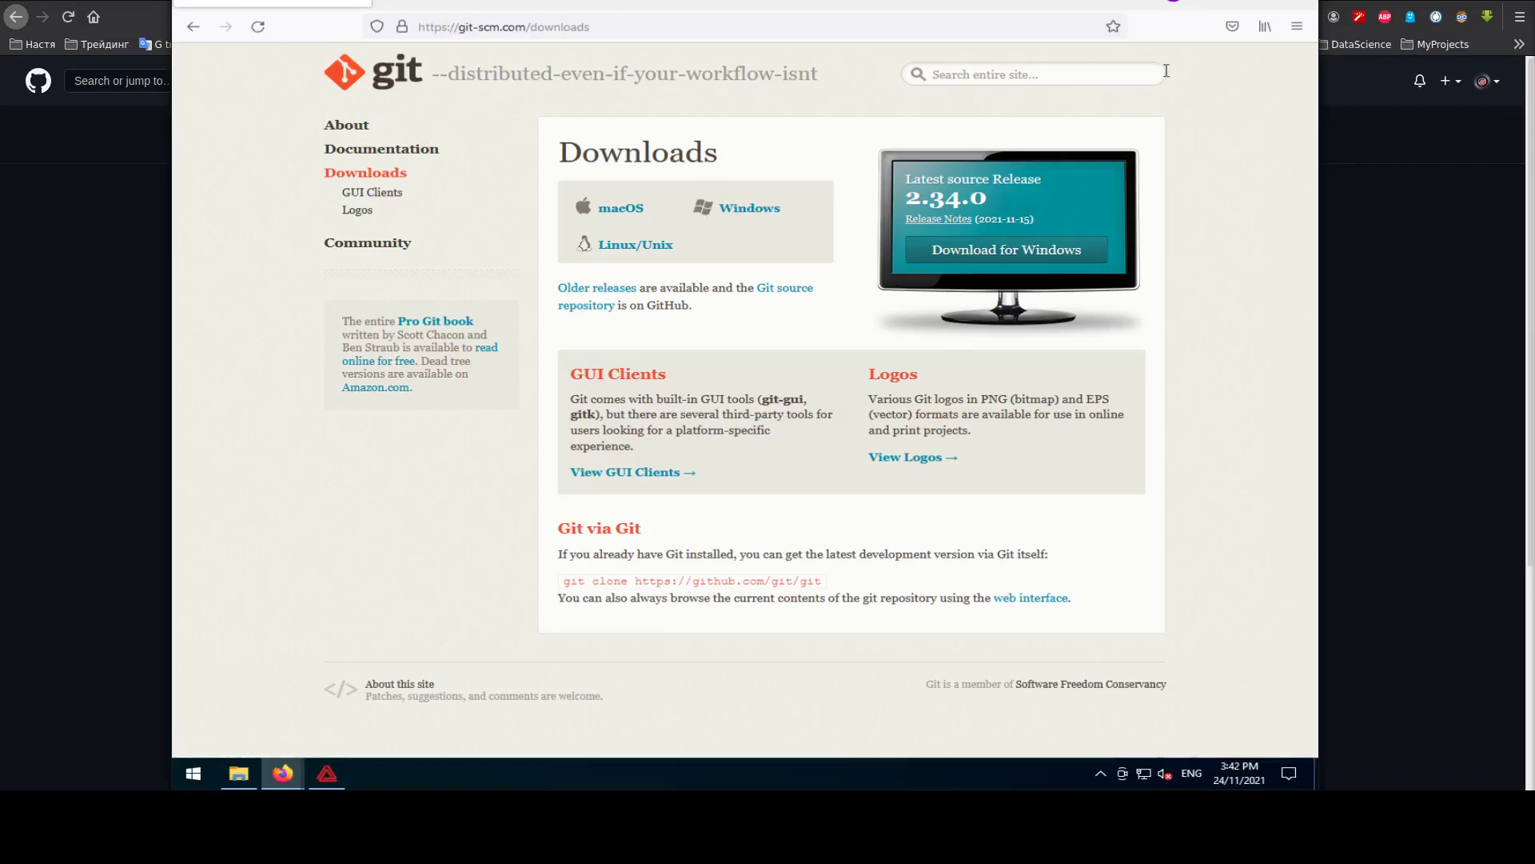
click(1204, 3)
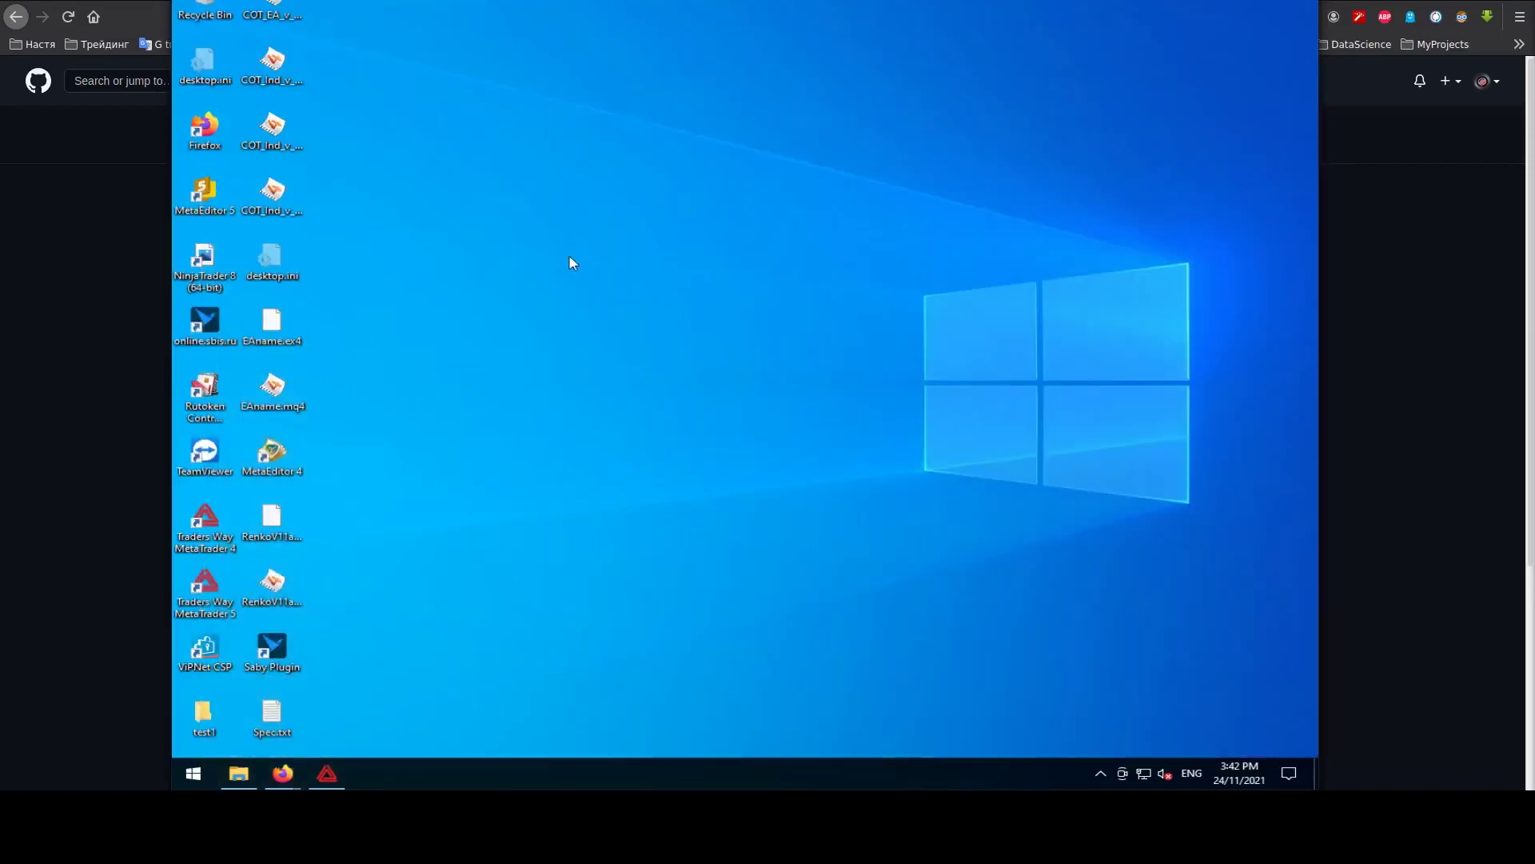
Close the stray Git GUI console and launch Git Bash Here on the Desktop.
right_click(451, 236)
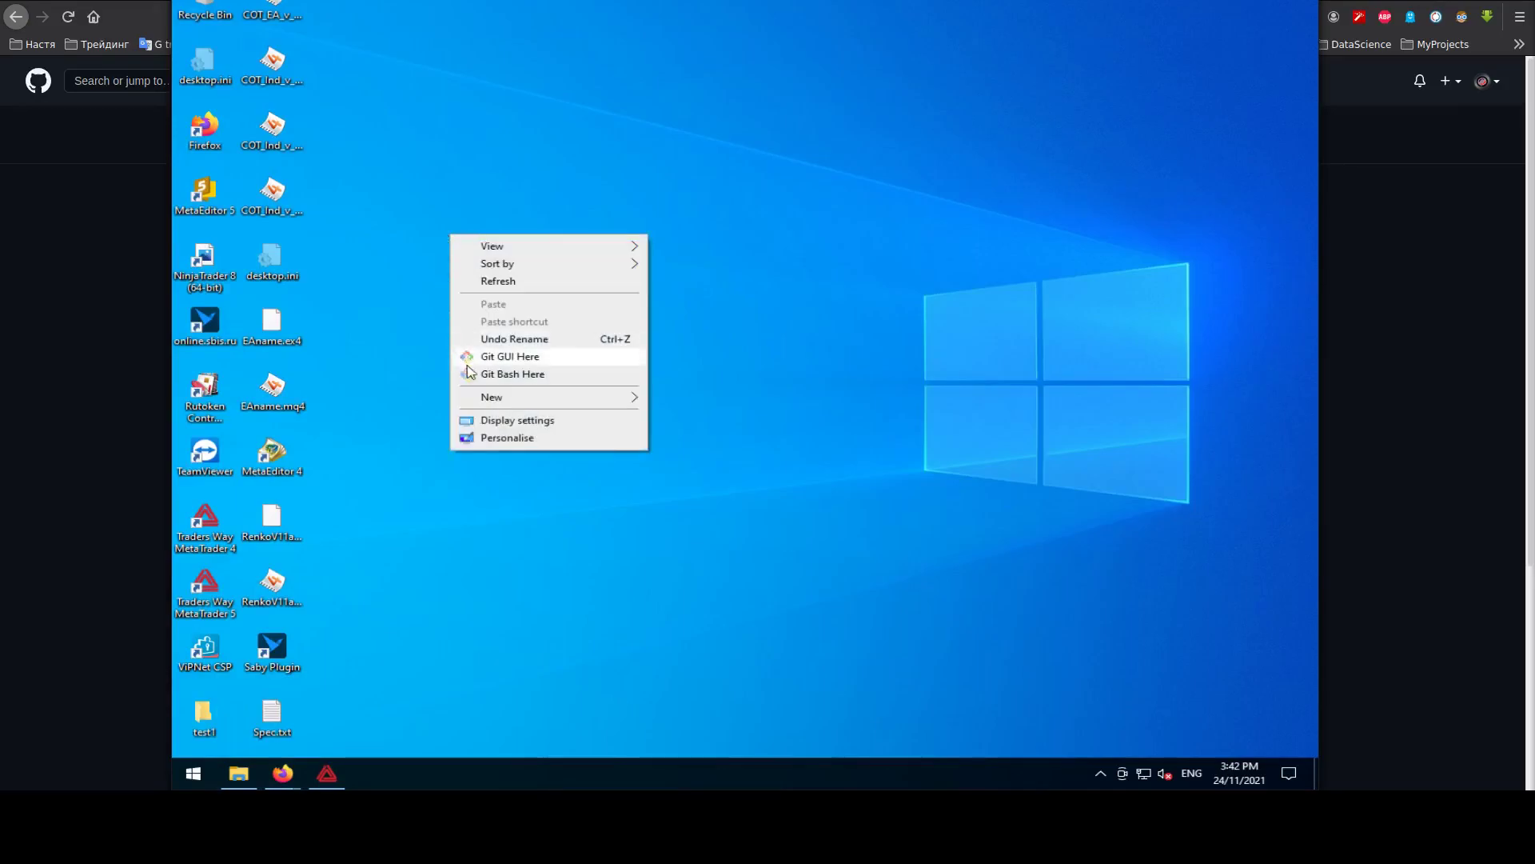
click(512, 375)
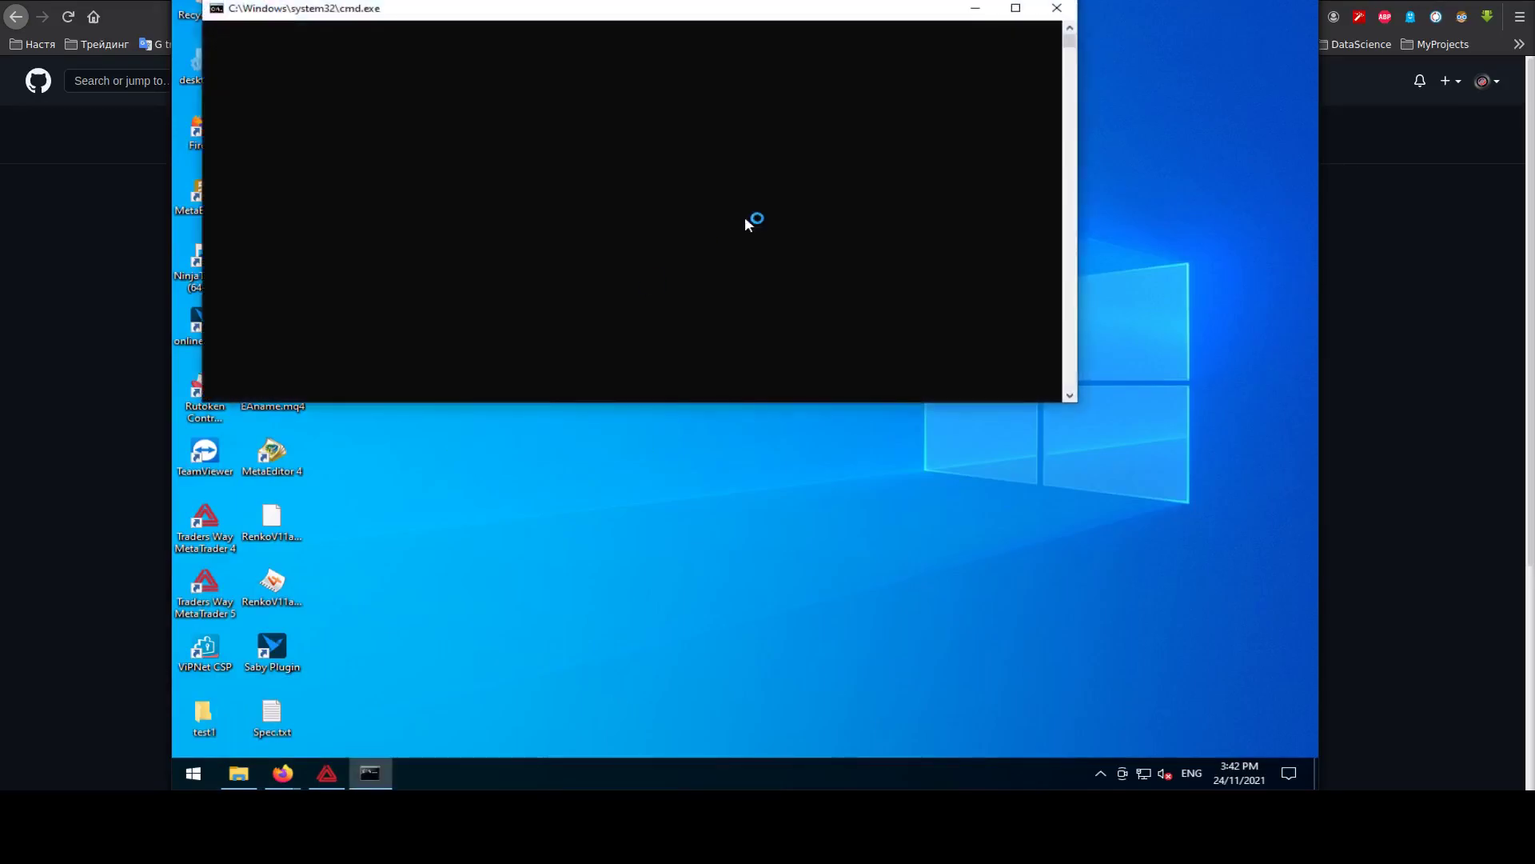
click(1056, 10)
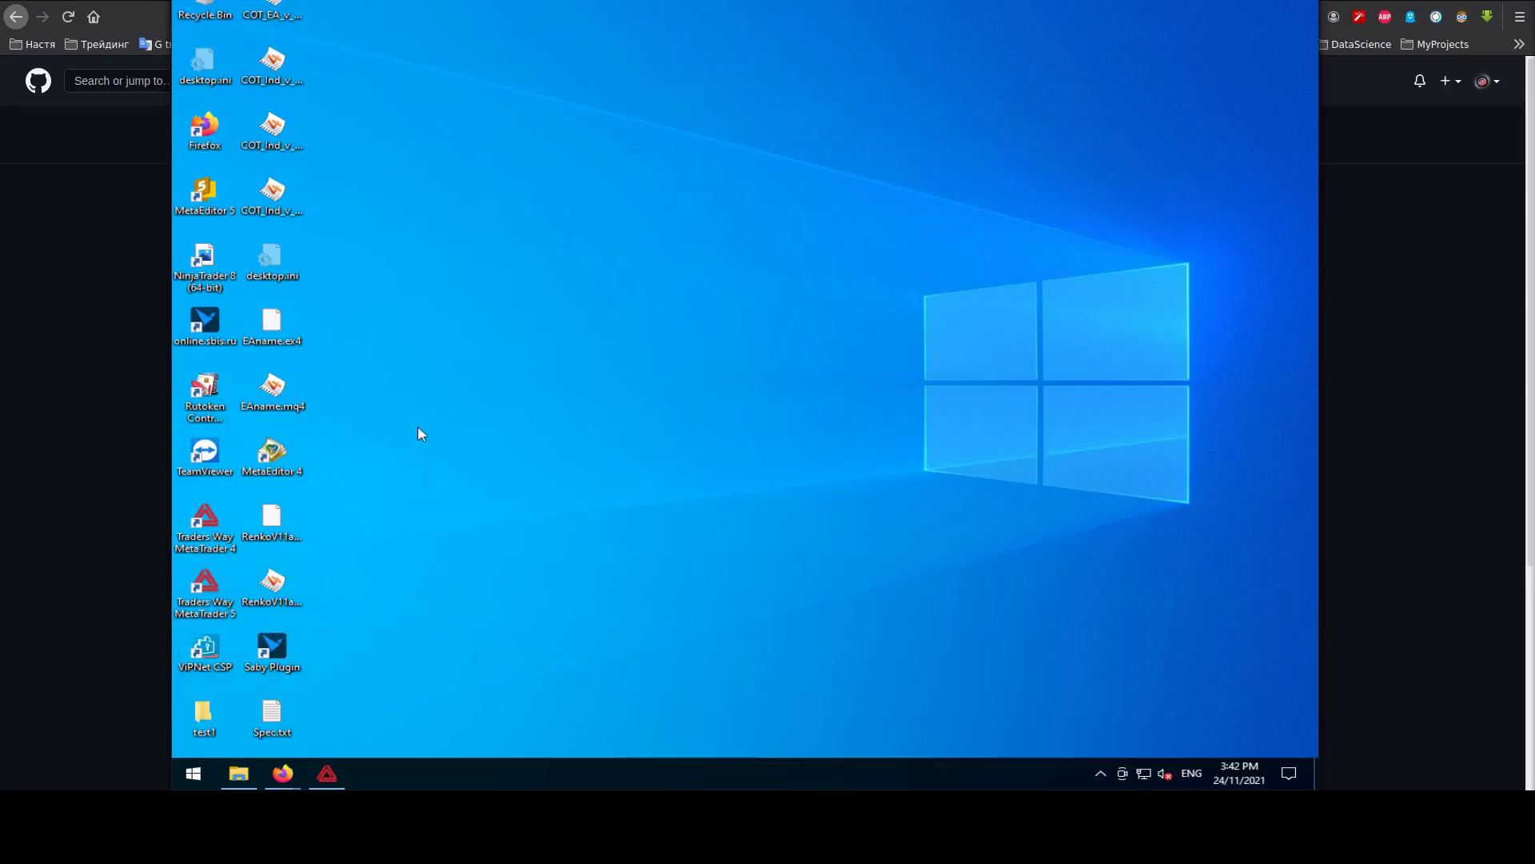
right_click(468, 317)
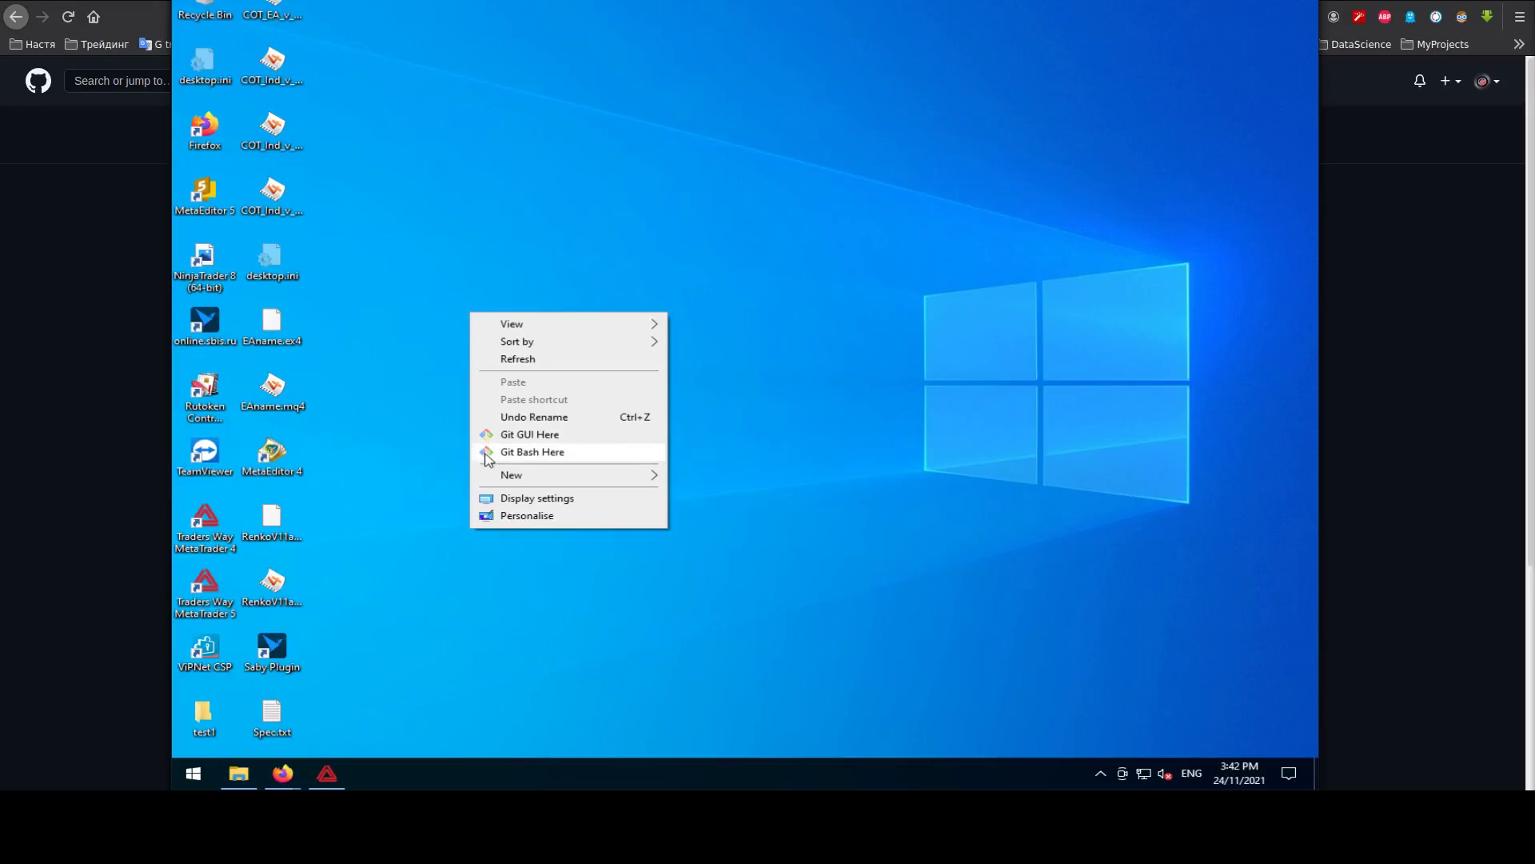
click(531, 451)
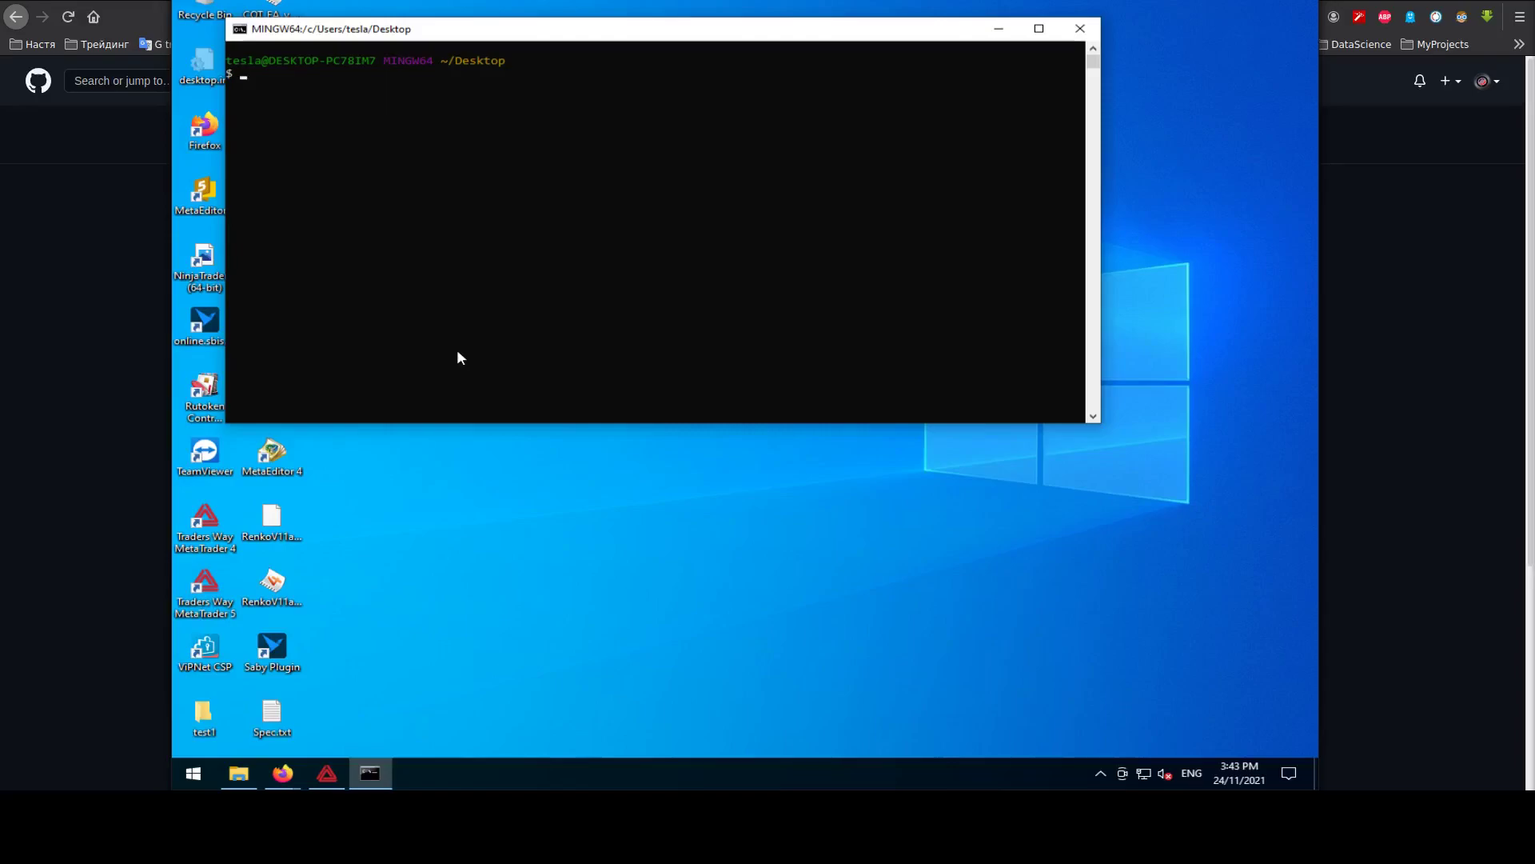
Generate a passphrase-free RSA key with ssh-keygen at the default path, overwriting the old key.
click(457, 356)
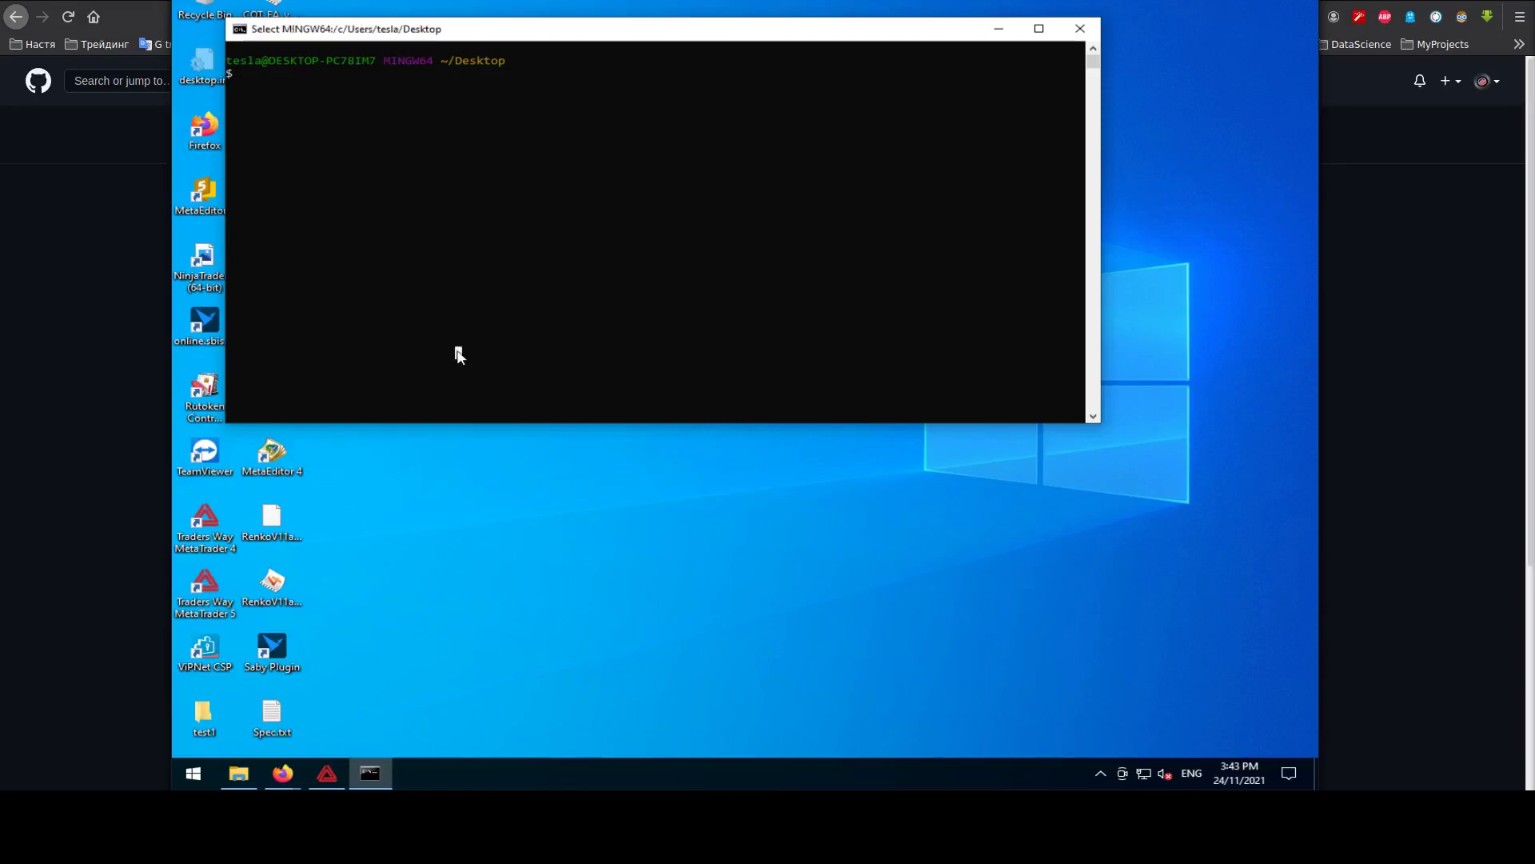
click(313, 114)
text(ssh-)
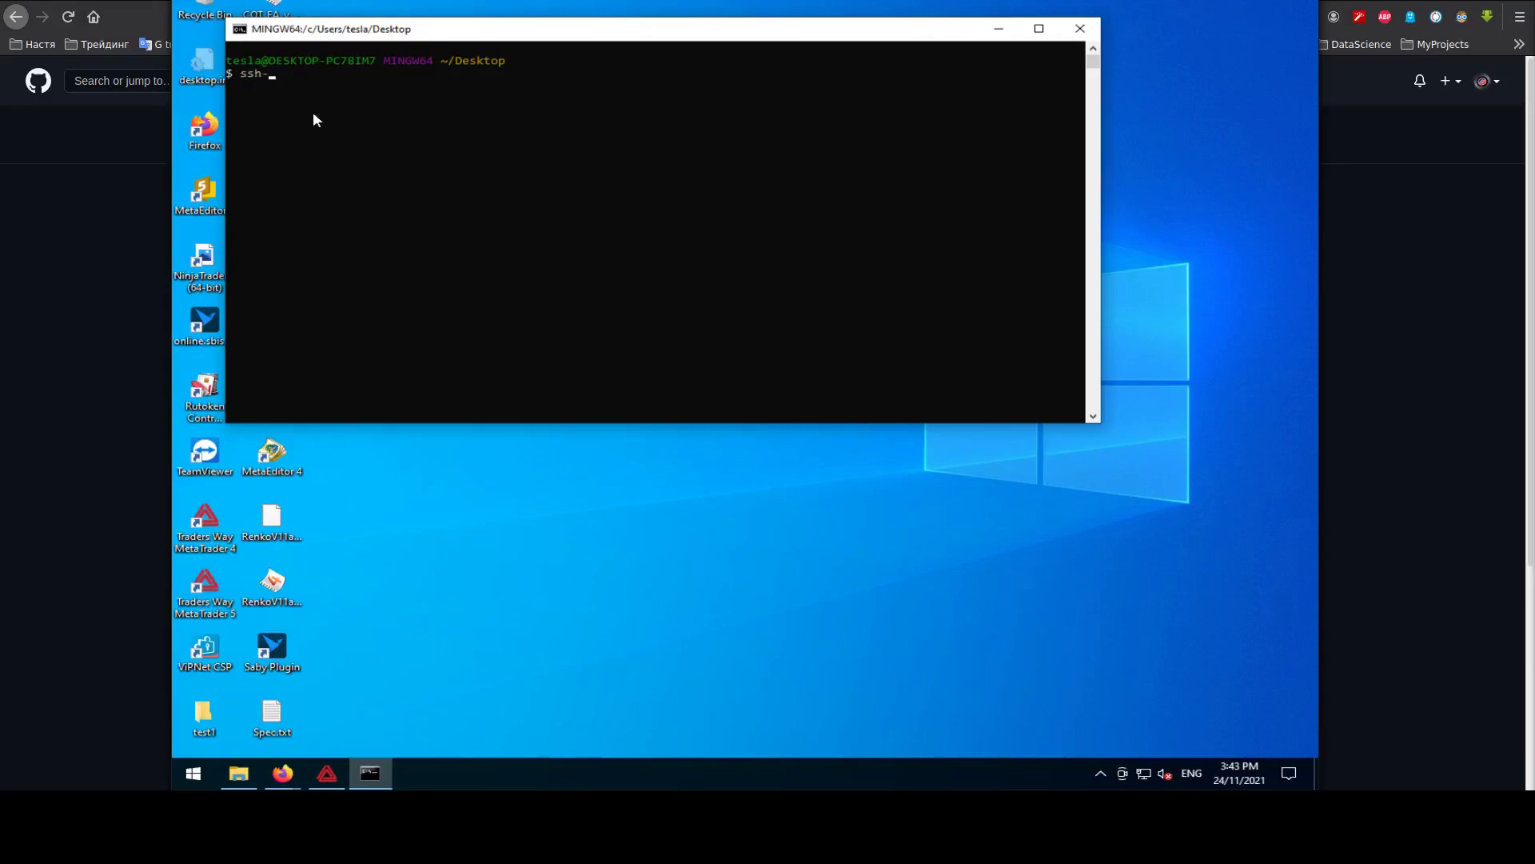
text(keygen)
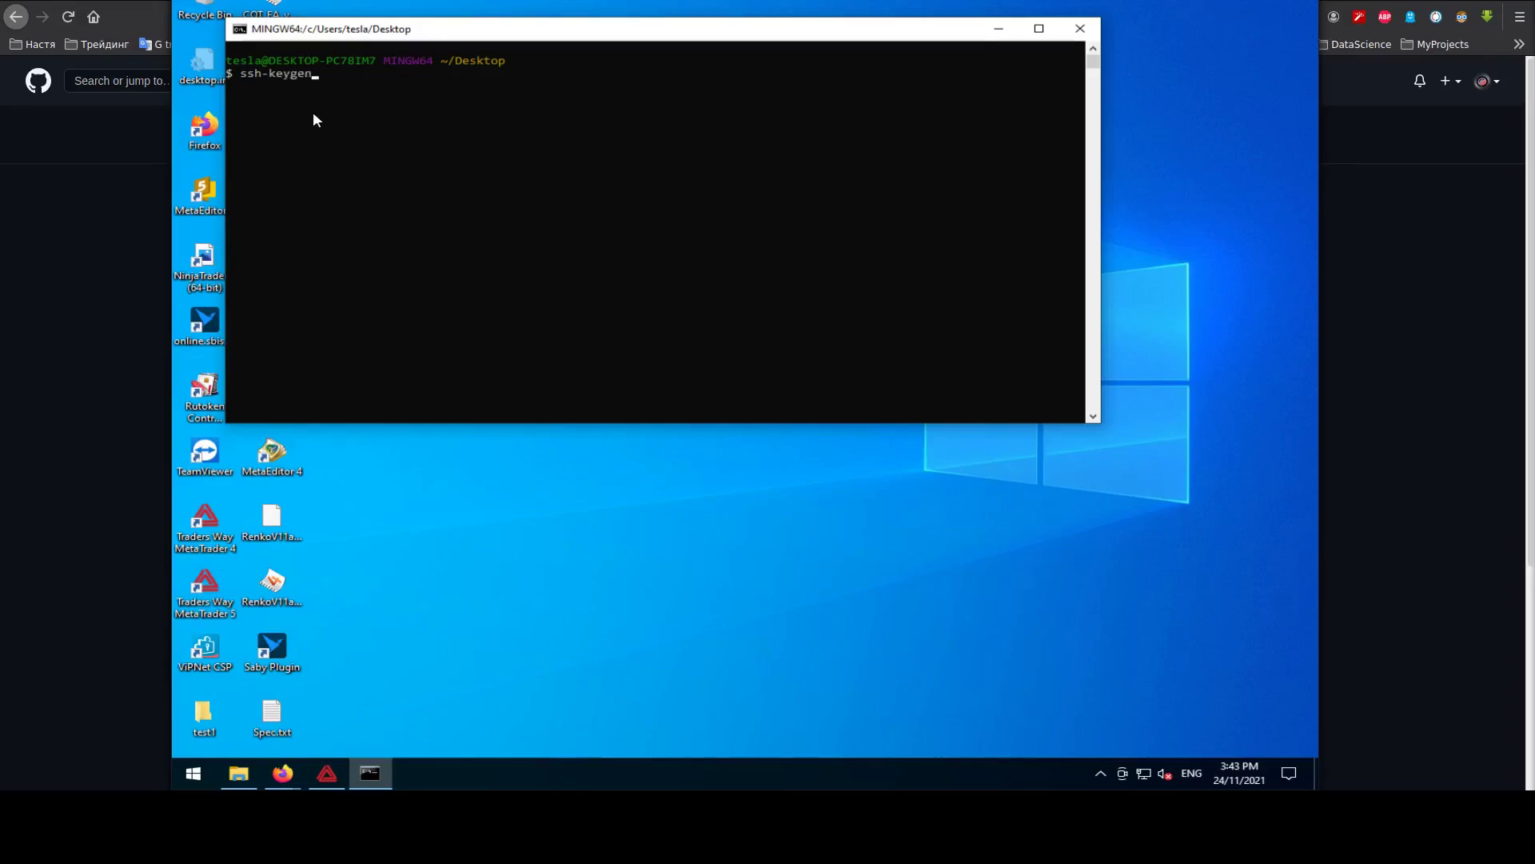
key(Return)
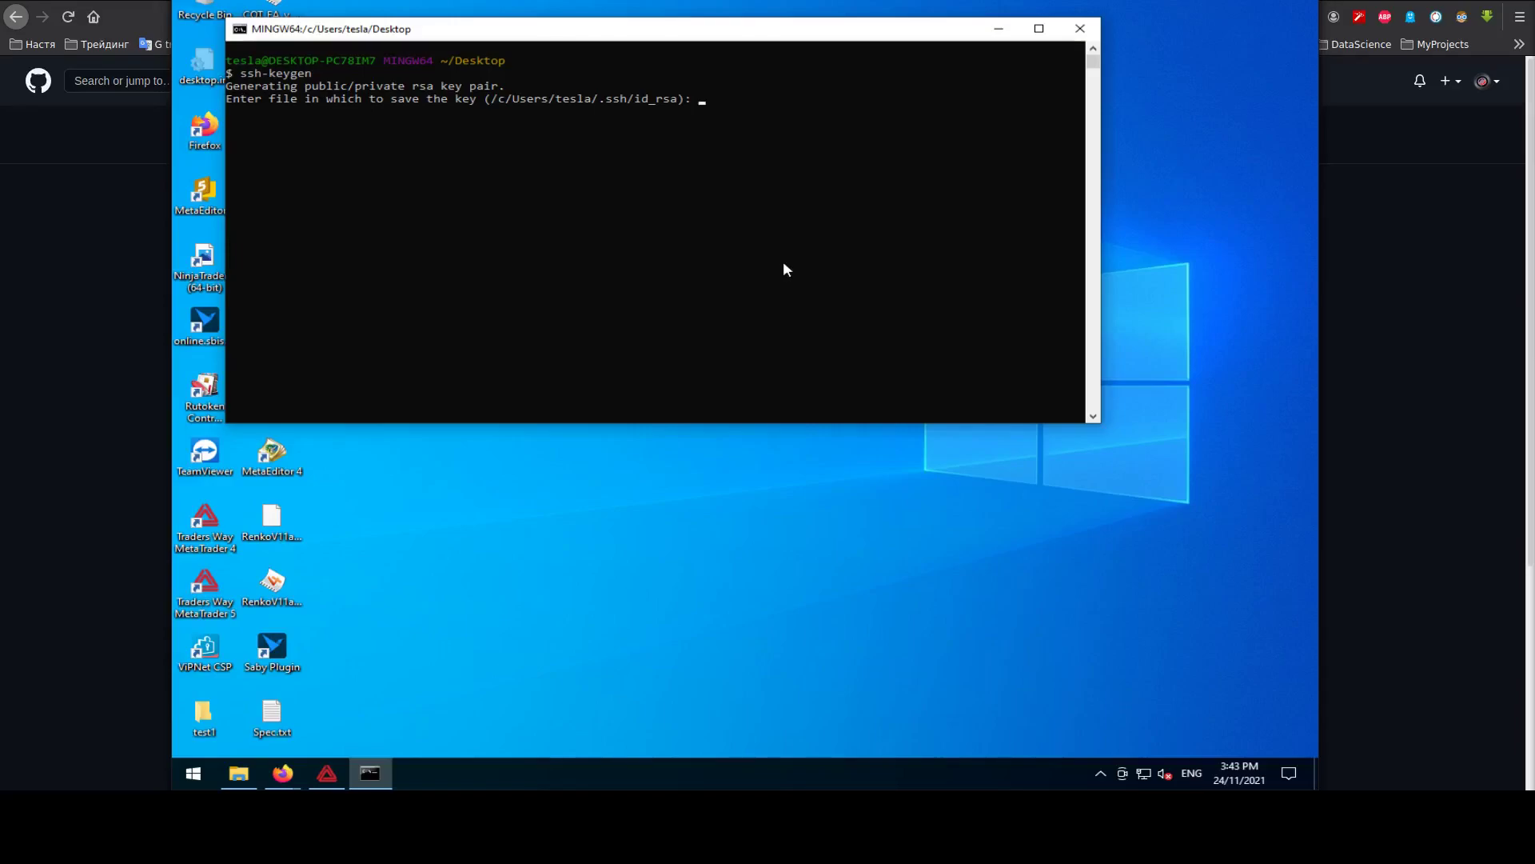
key(Return)
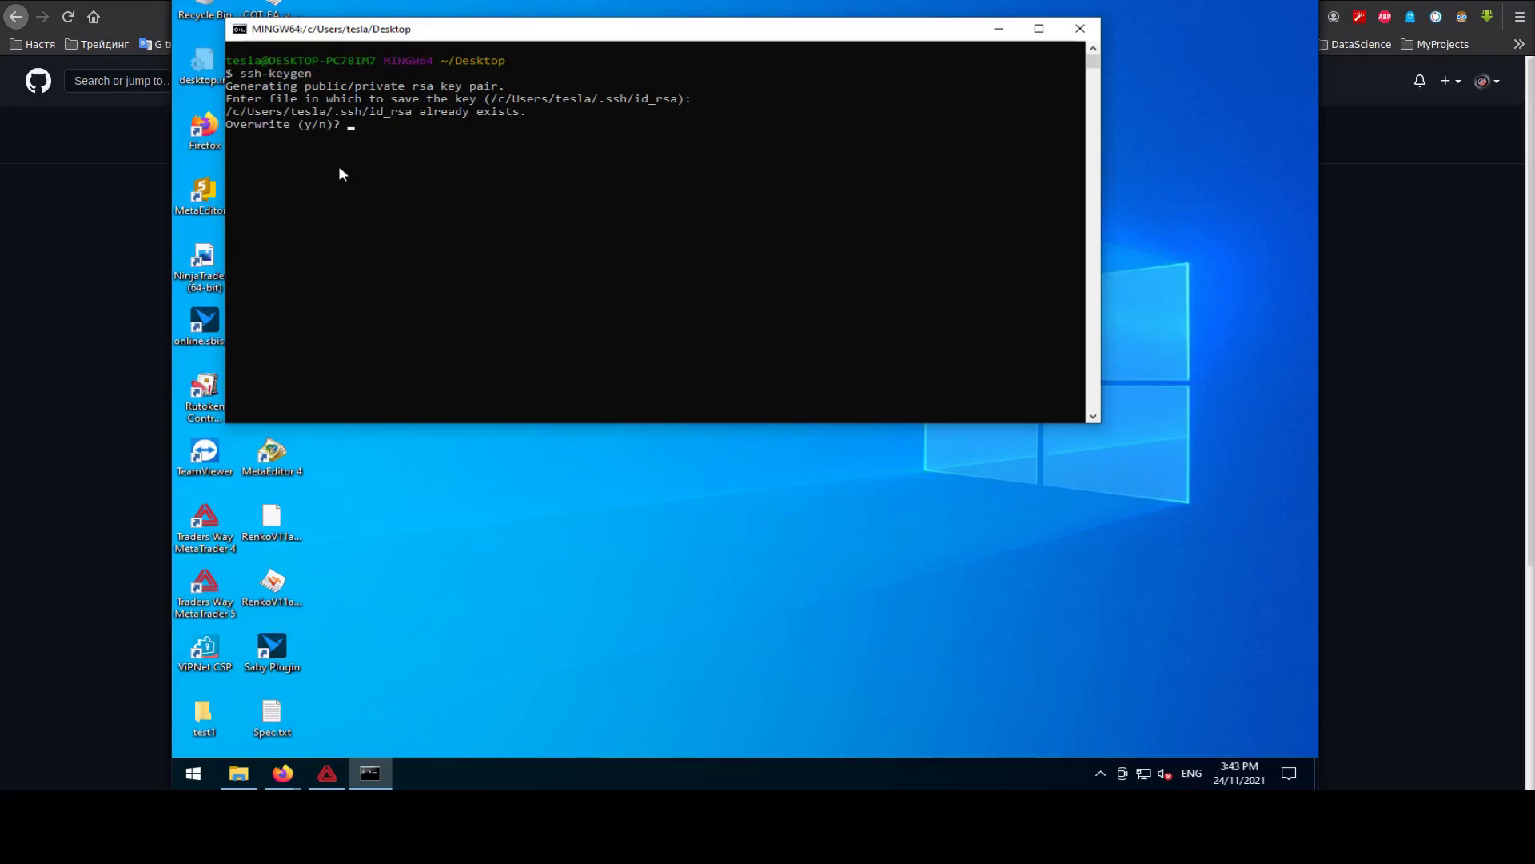
key(Return)
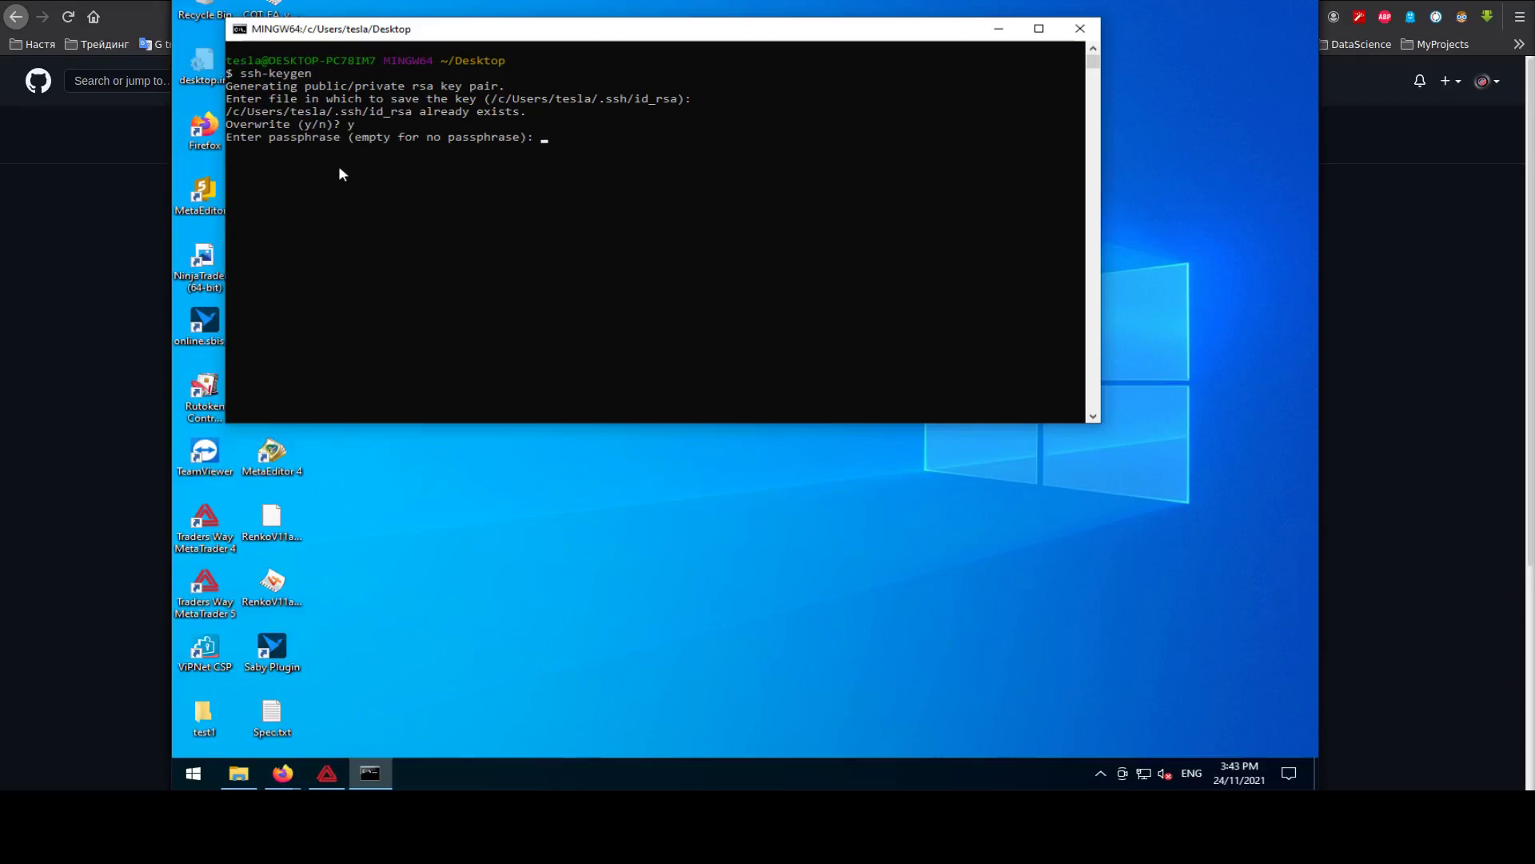
key(Return)
key(Return)
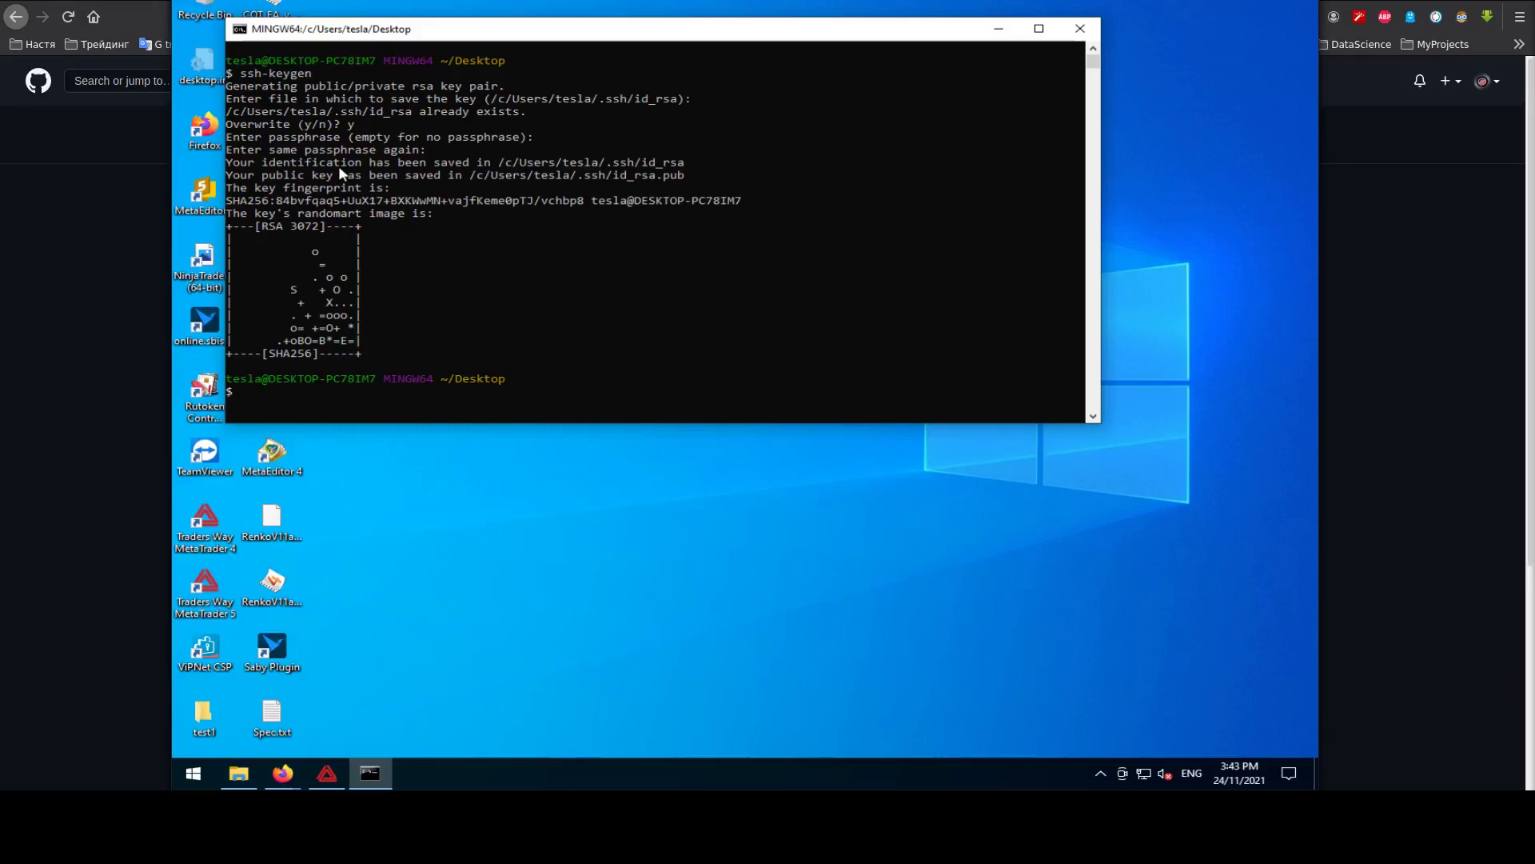
Highlight the saved public key path in the terminal, then briefly open and dismiss the Start menu.
click(491, 176)
drag(505, 177, 692, 178)
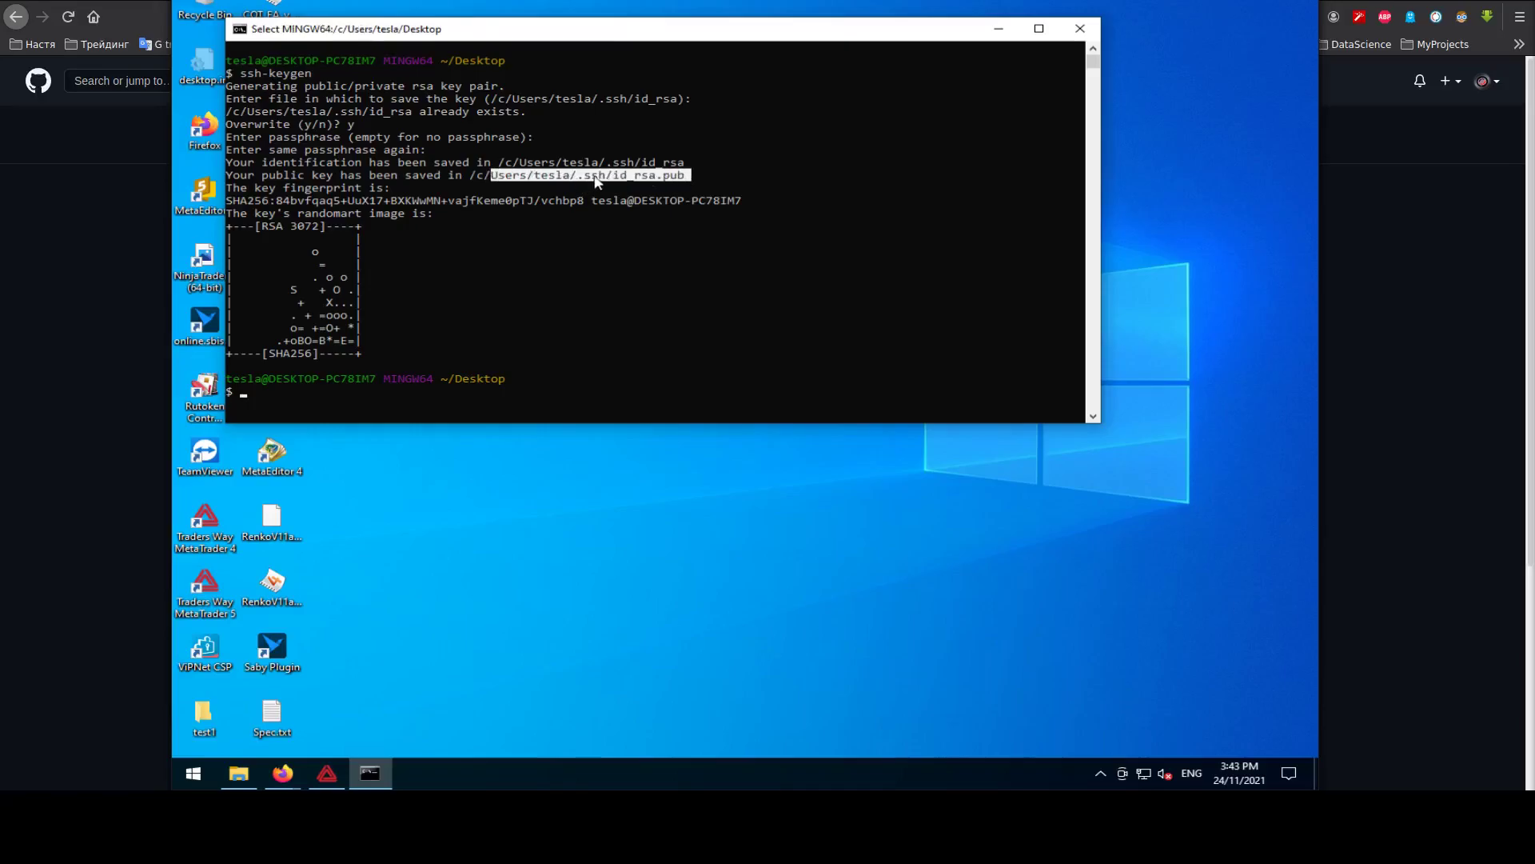
click(629, 177)
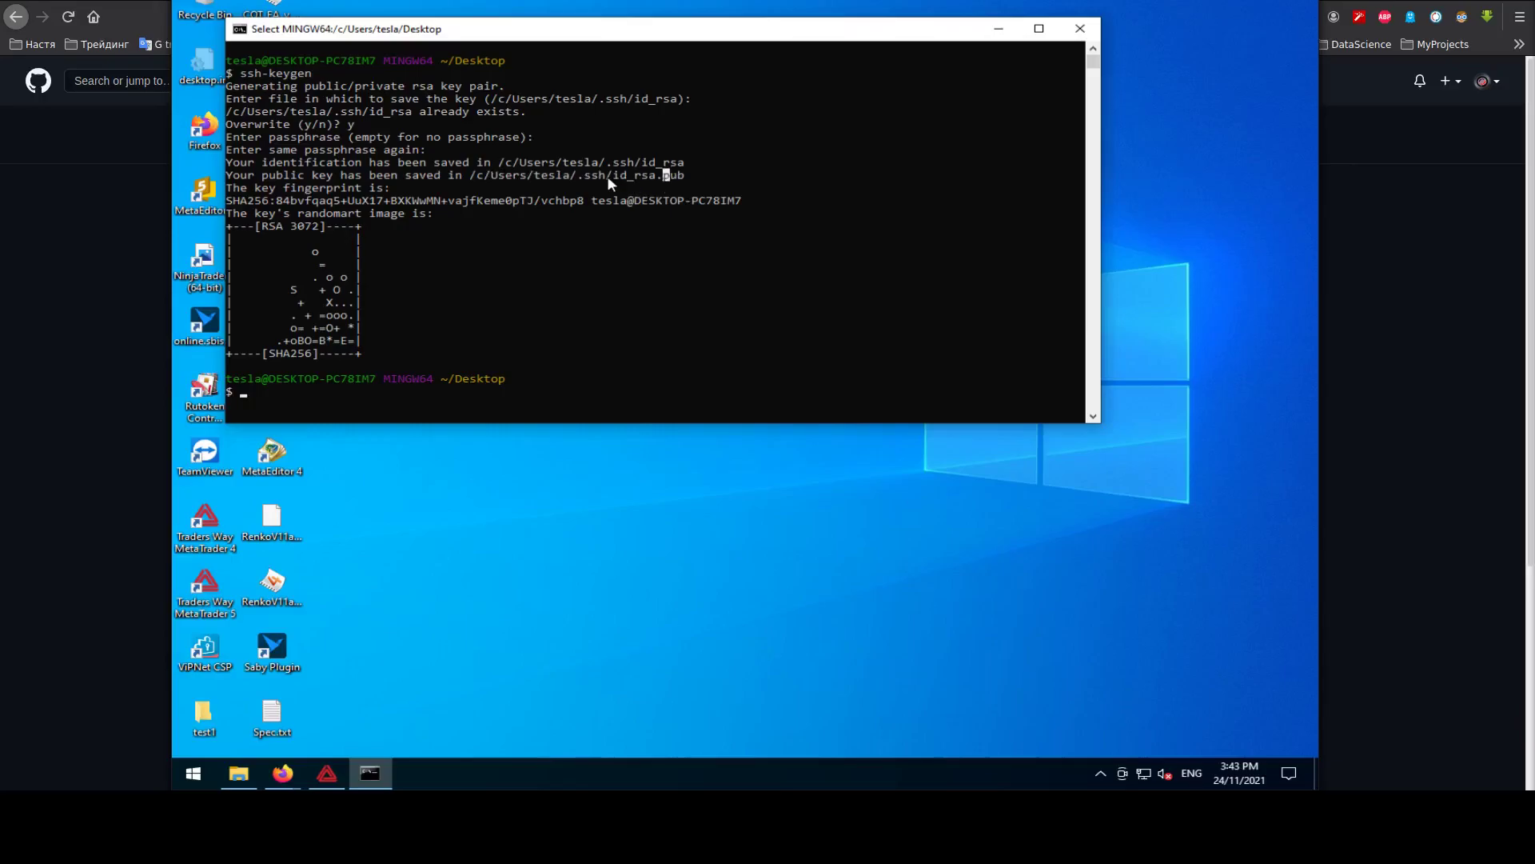
click(441, 187)
click(193, 775)
click(994, 519)
Browse File Explorer from test1 to the user's .ssh folder under C:\Users.
double_click(204, 714)
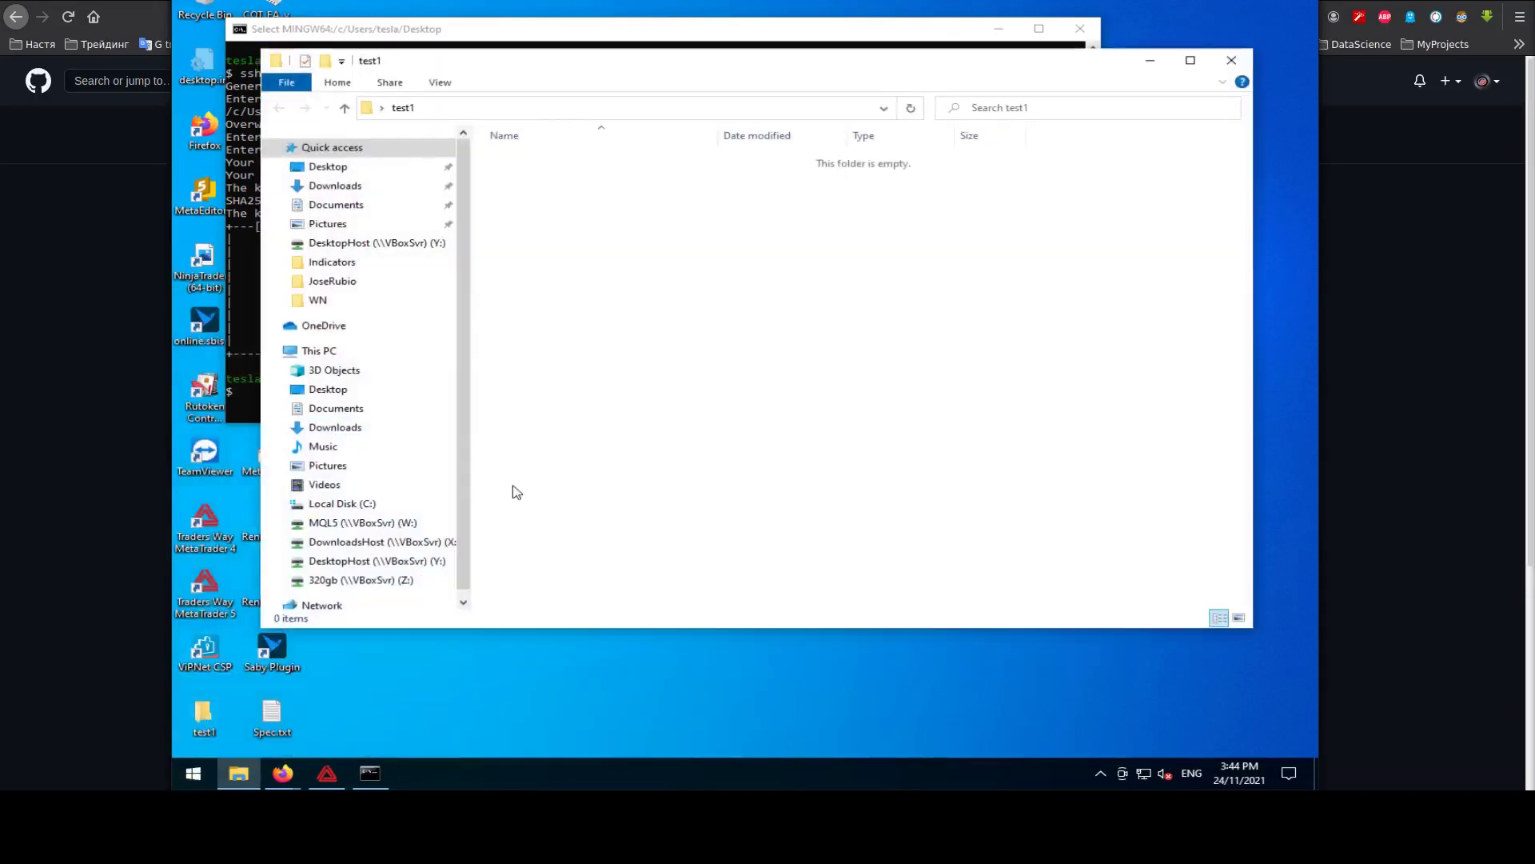
mouse_move(360, 361)
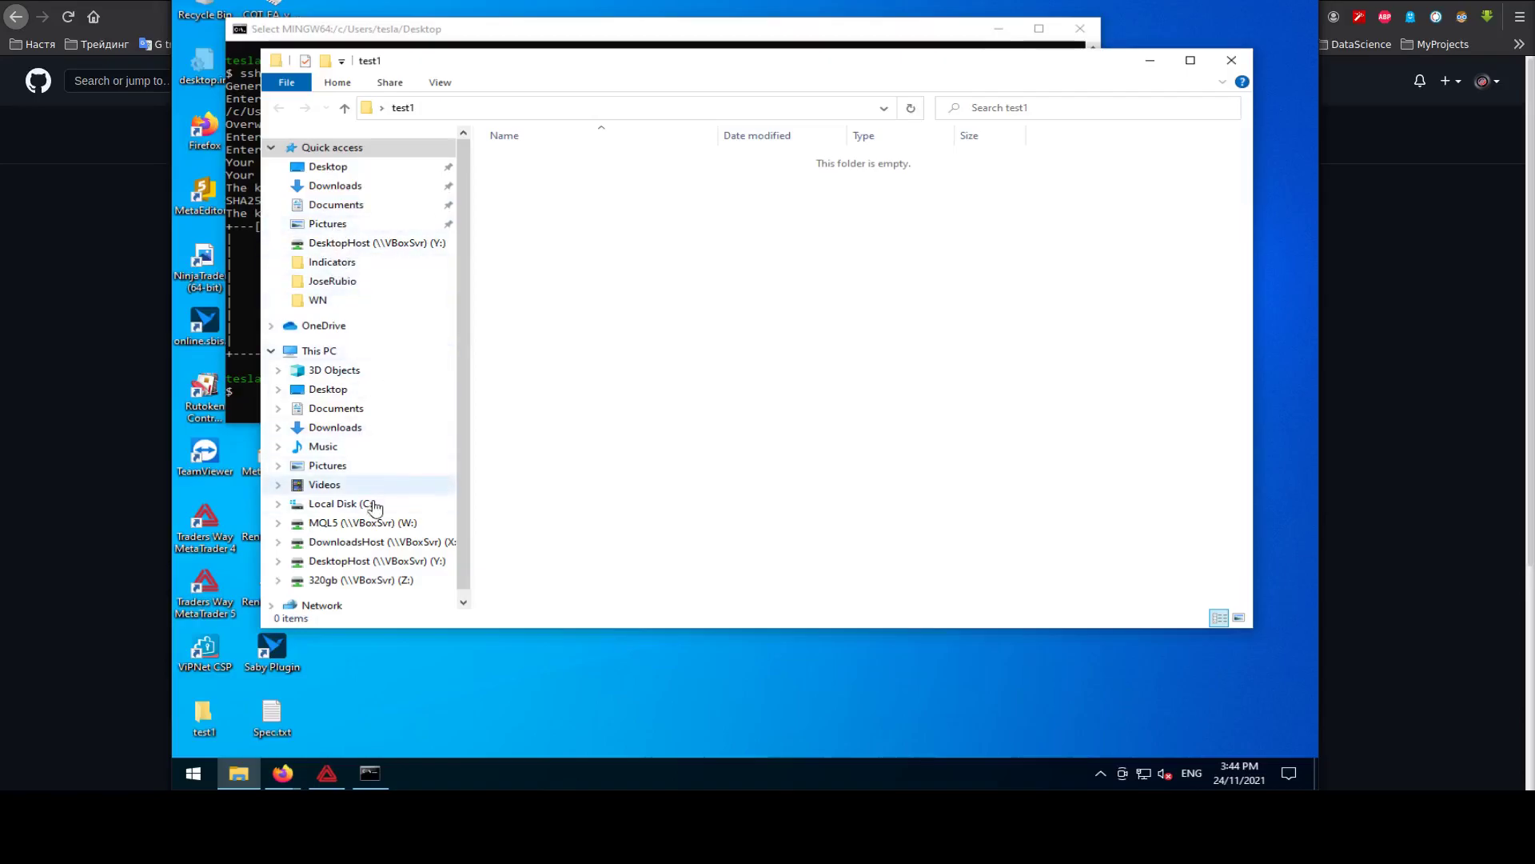
click(373, 506)
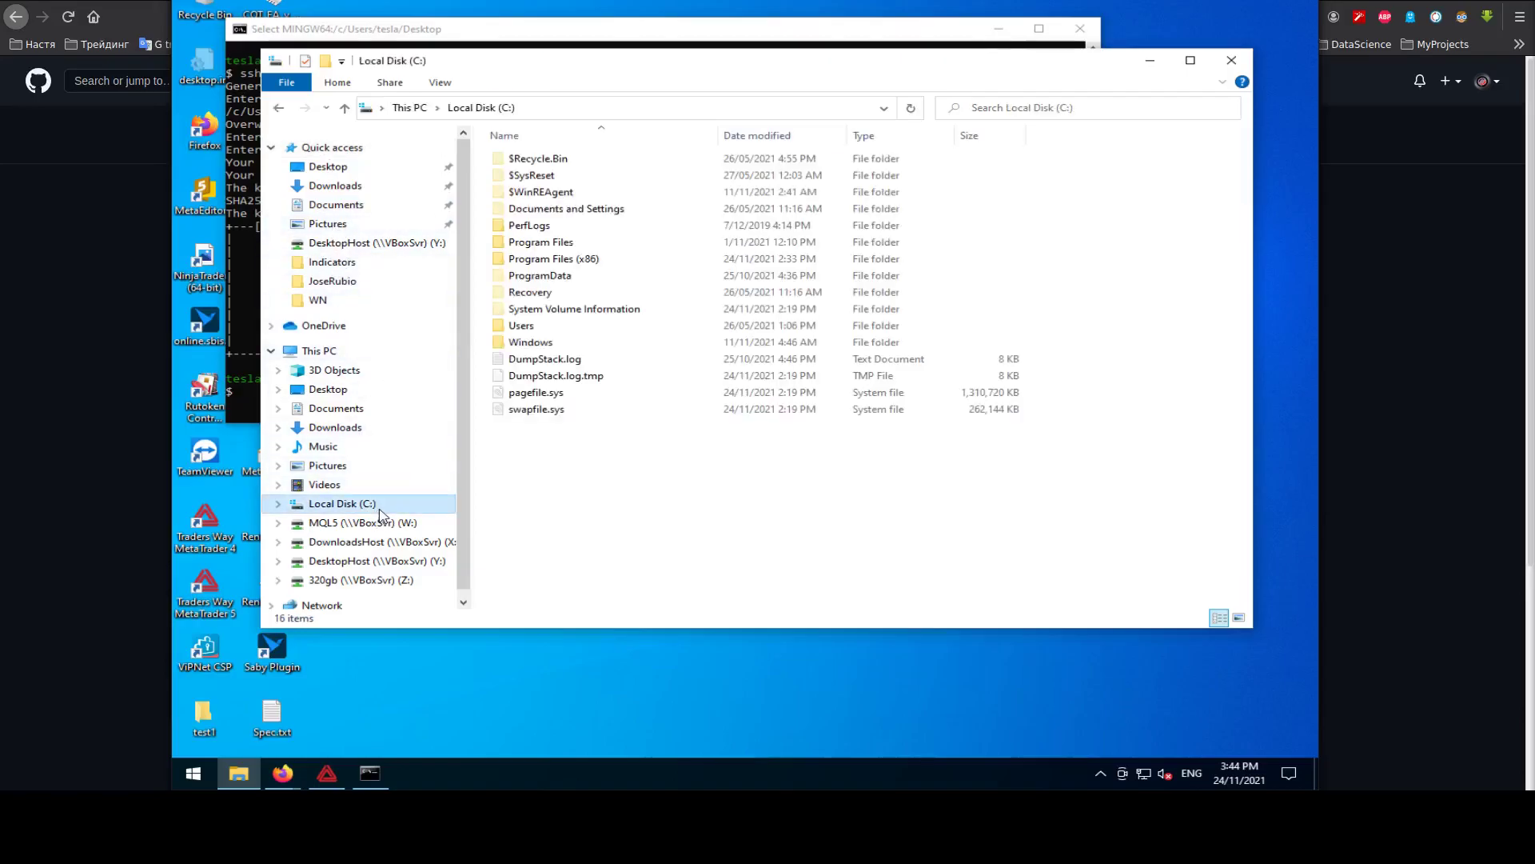
click(553, 326)
double_click(554, 325)
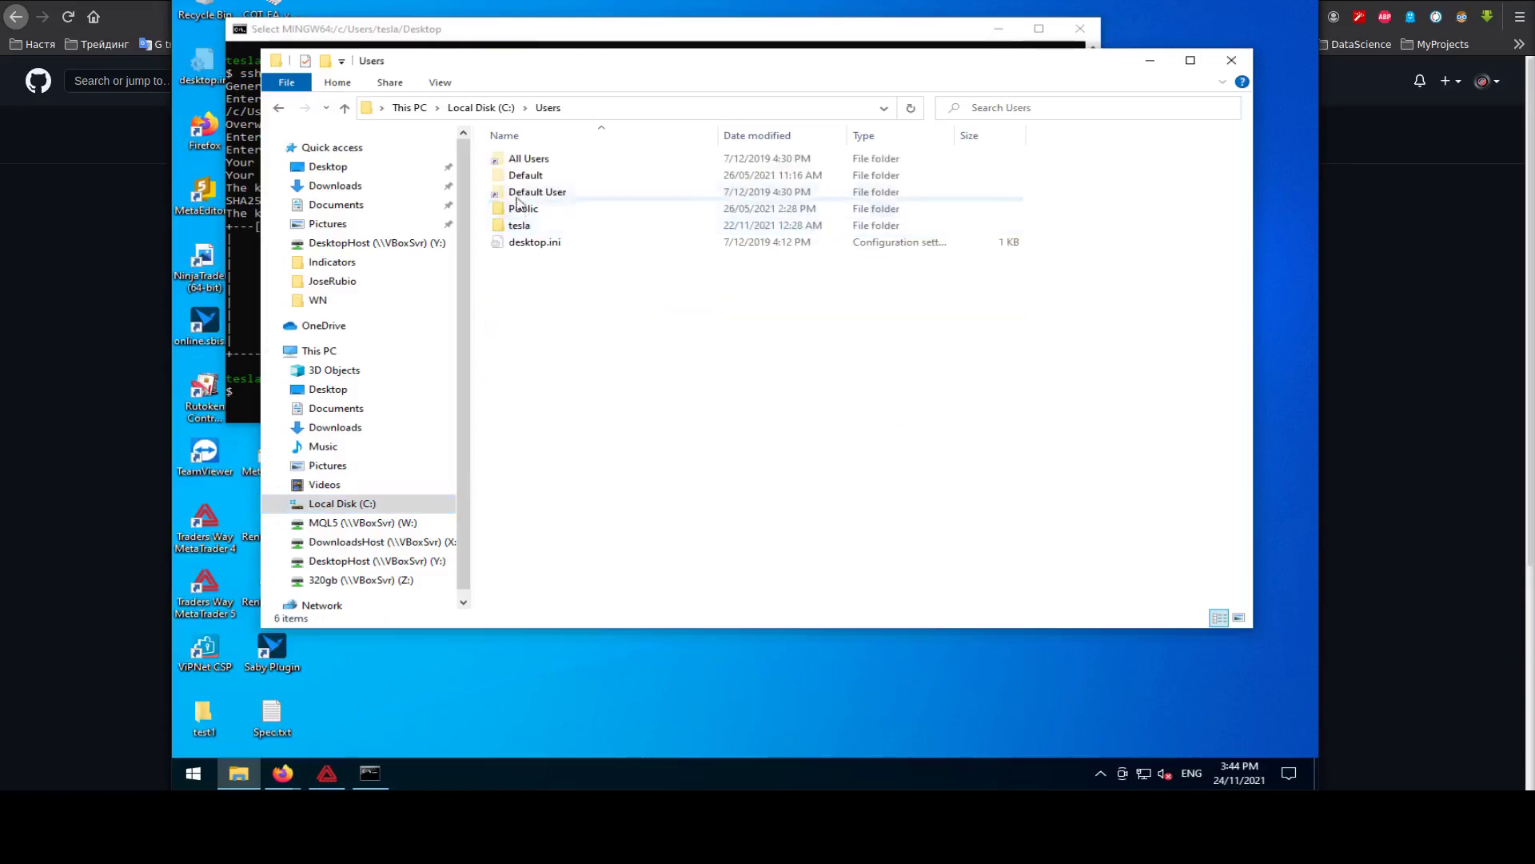
click(547, 227)
double_click(546, 227)
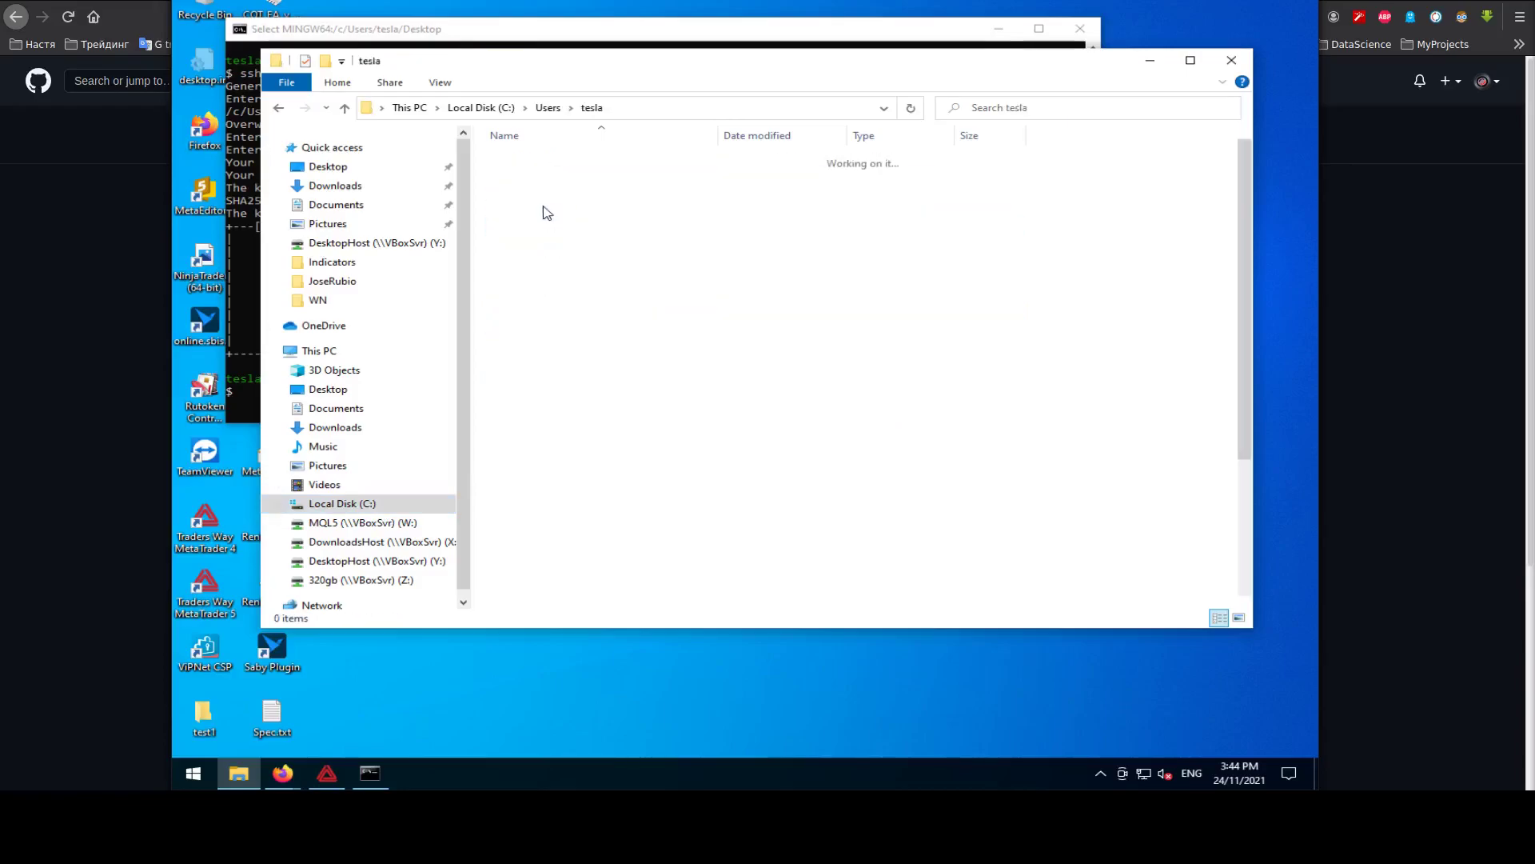
click(541, 178)
double_click(541, 177)
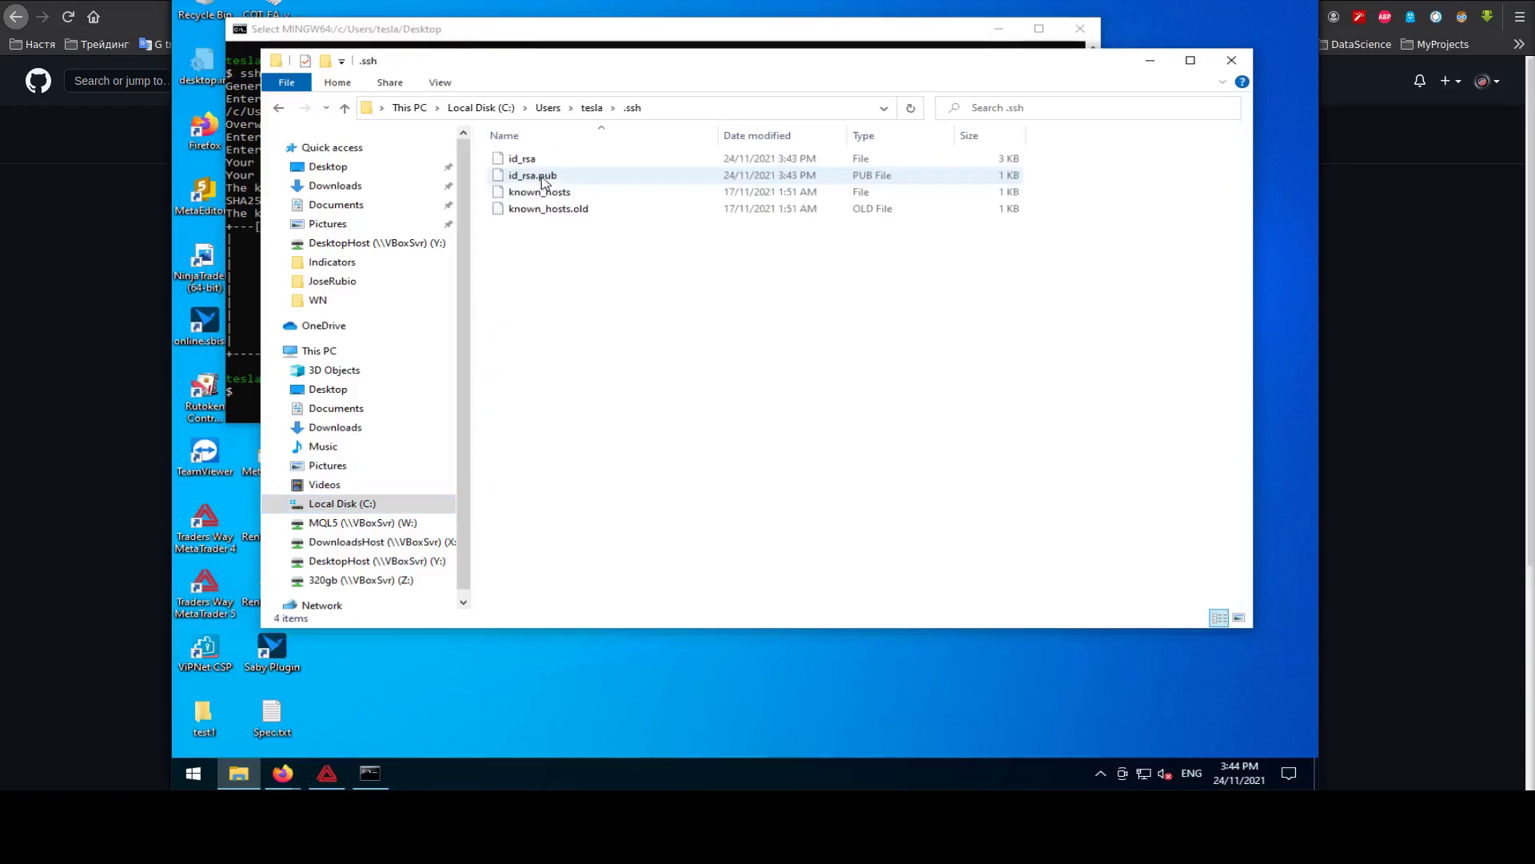
Open id_rsa.pub with Notepad, leaving 'Always use this app' unchecked.
click(545, 181)
right_click(548, 182)
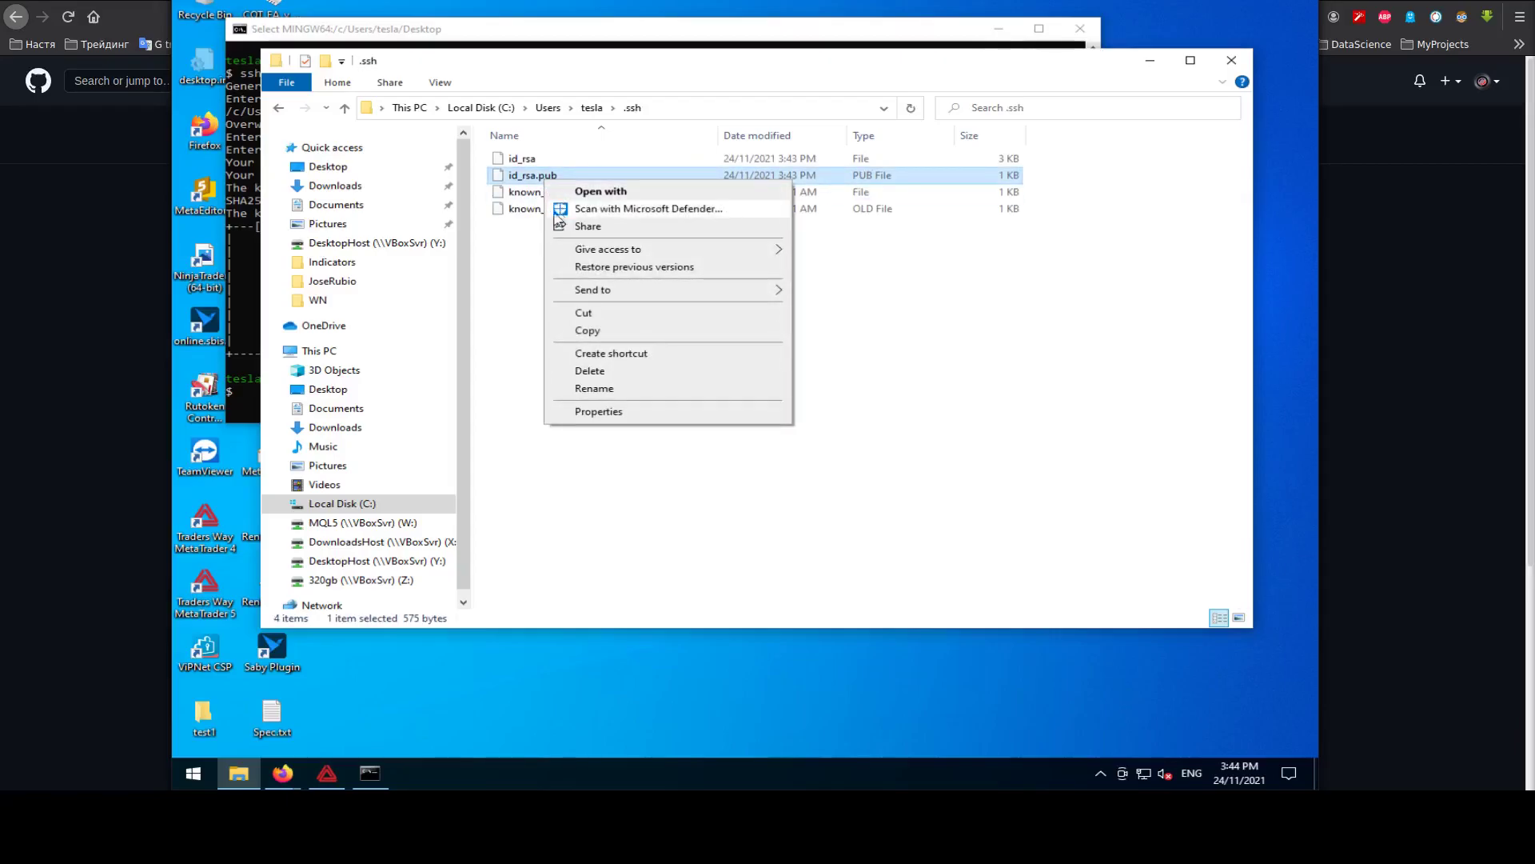
click(575, 192)
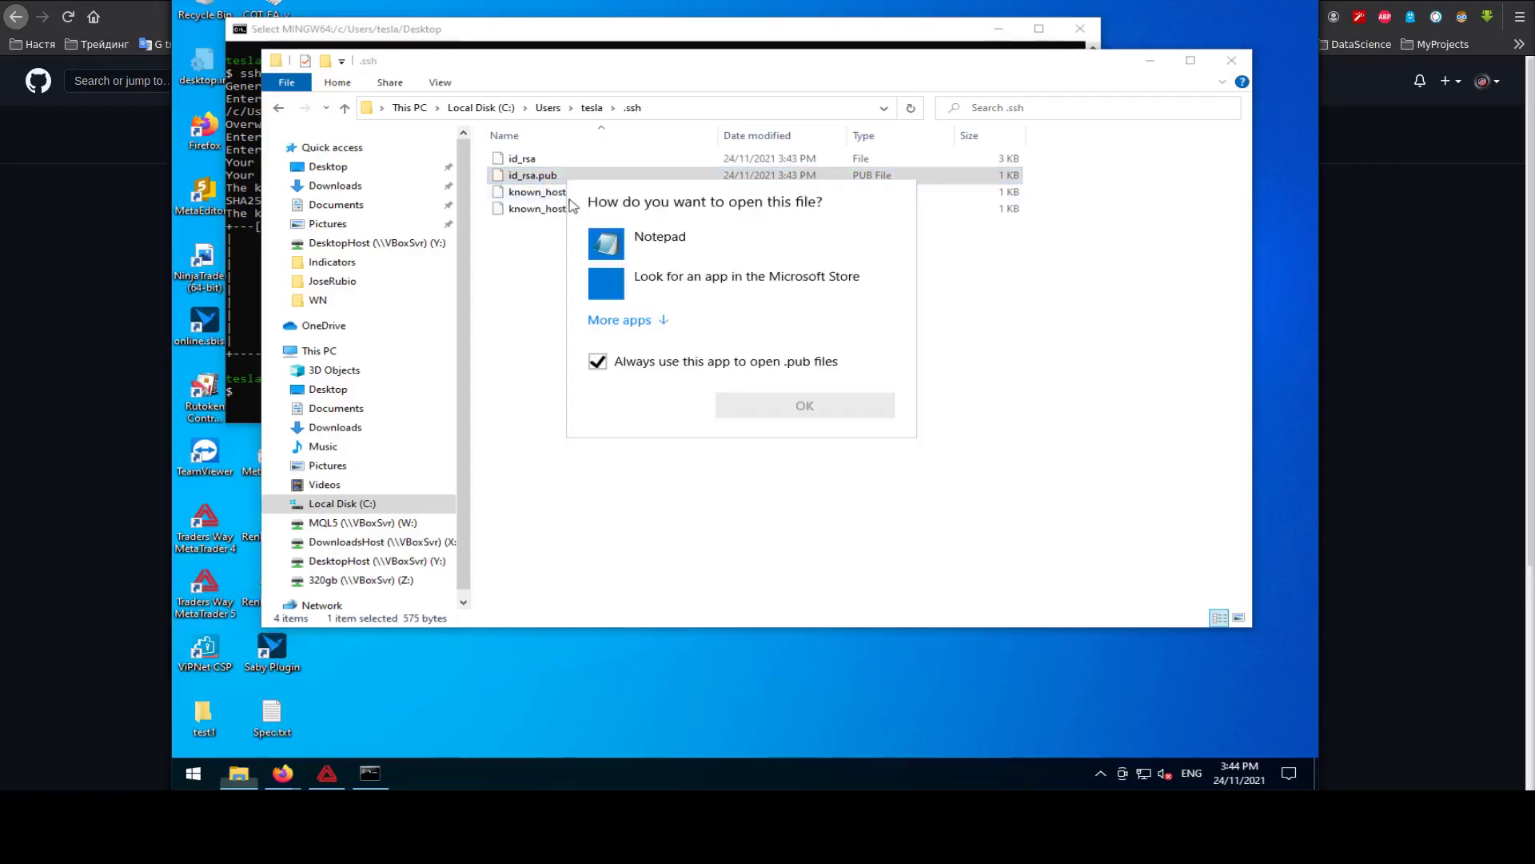
click(607, 240)
click(626, 375)
Confirm opening id_rsa.pub in Notepad and select all of the key text.
click(773, 415)
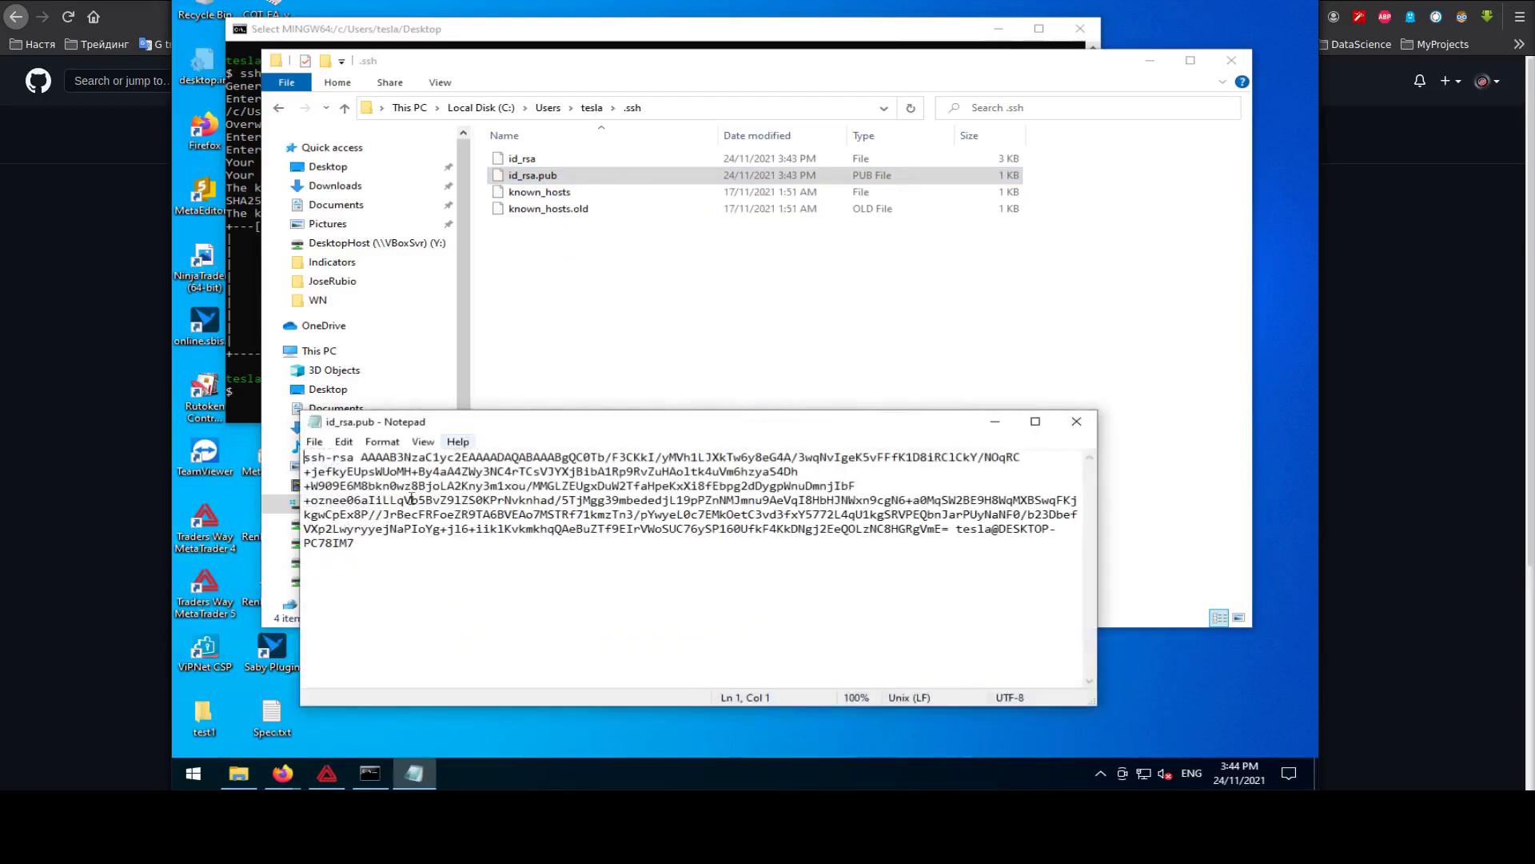
key(ctrl+a)
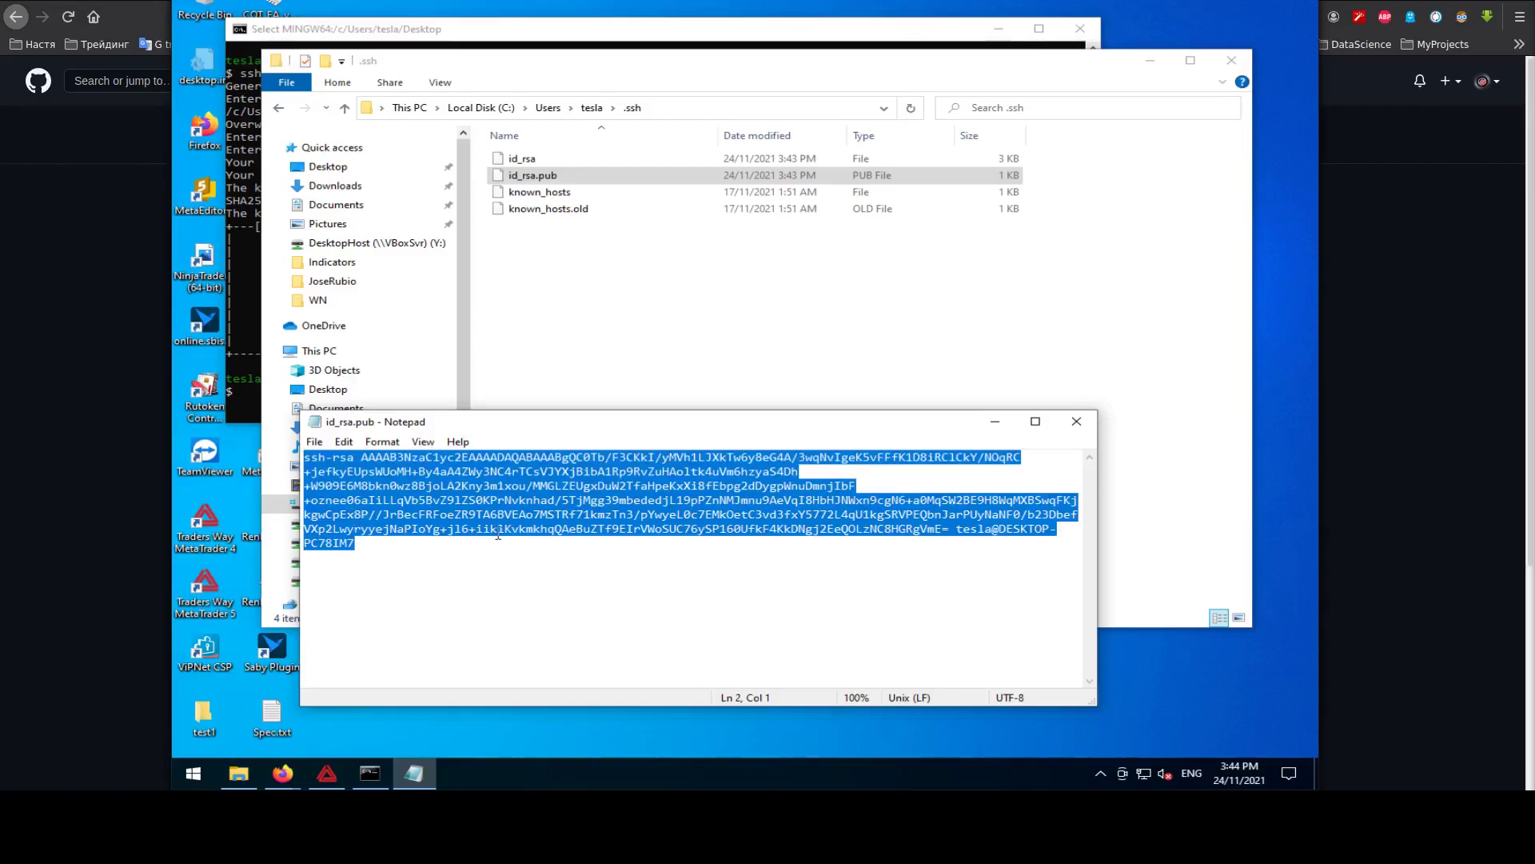
Go to GitHub Settings > SSH and GPG keys and start a new SSH key.
click(289, 775)
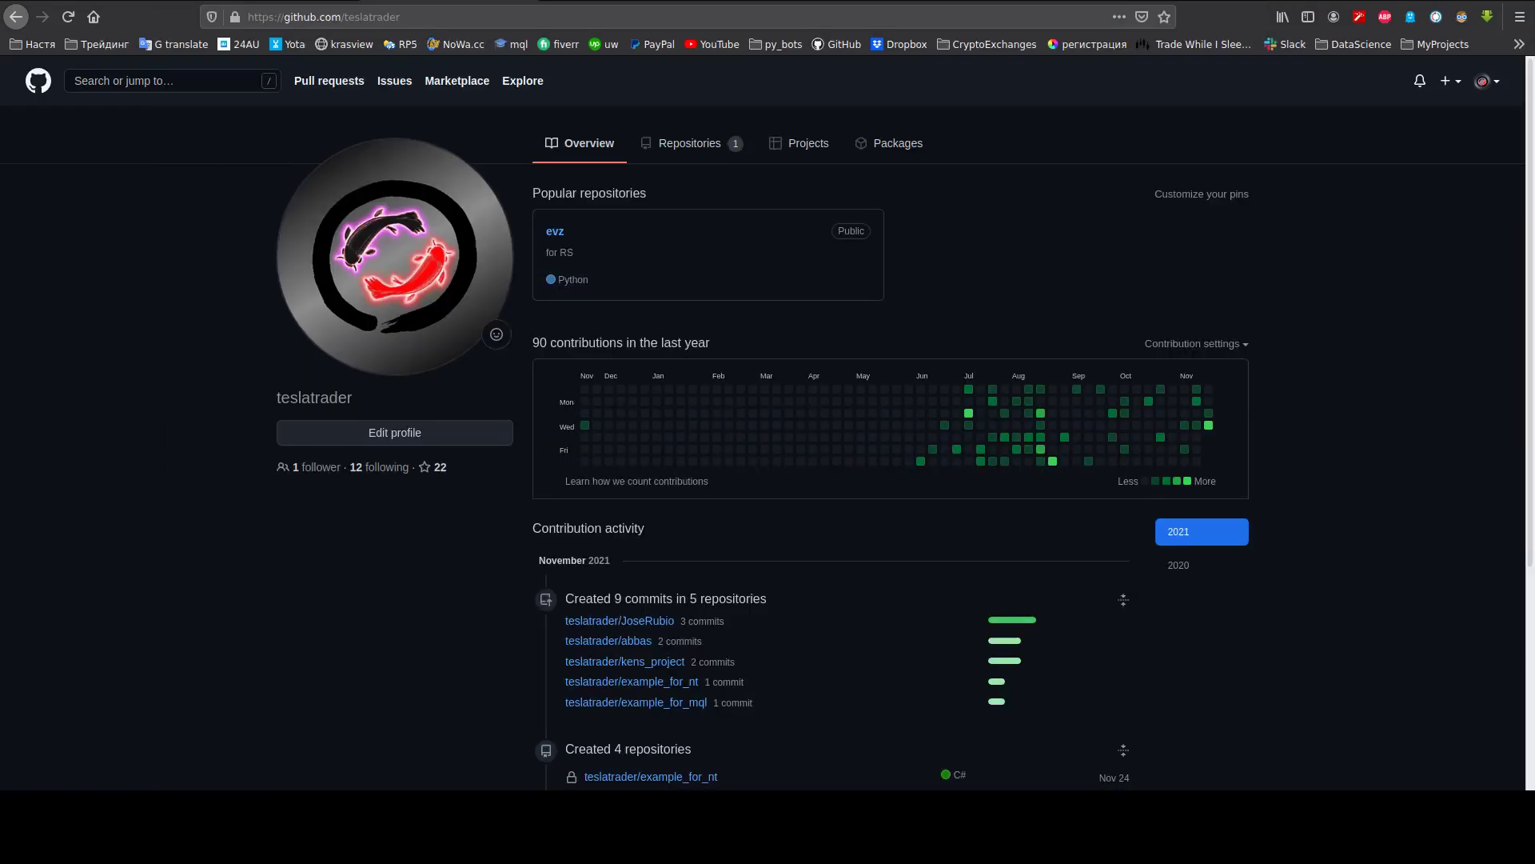
click(1489, 84)
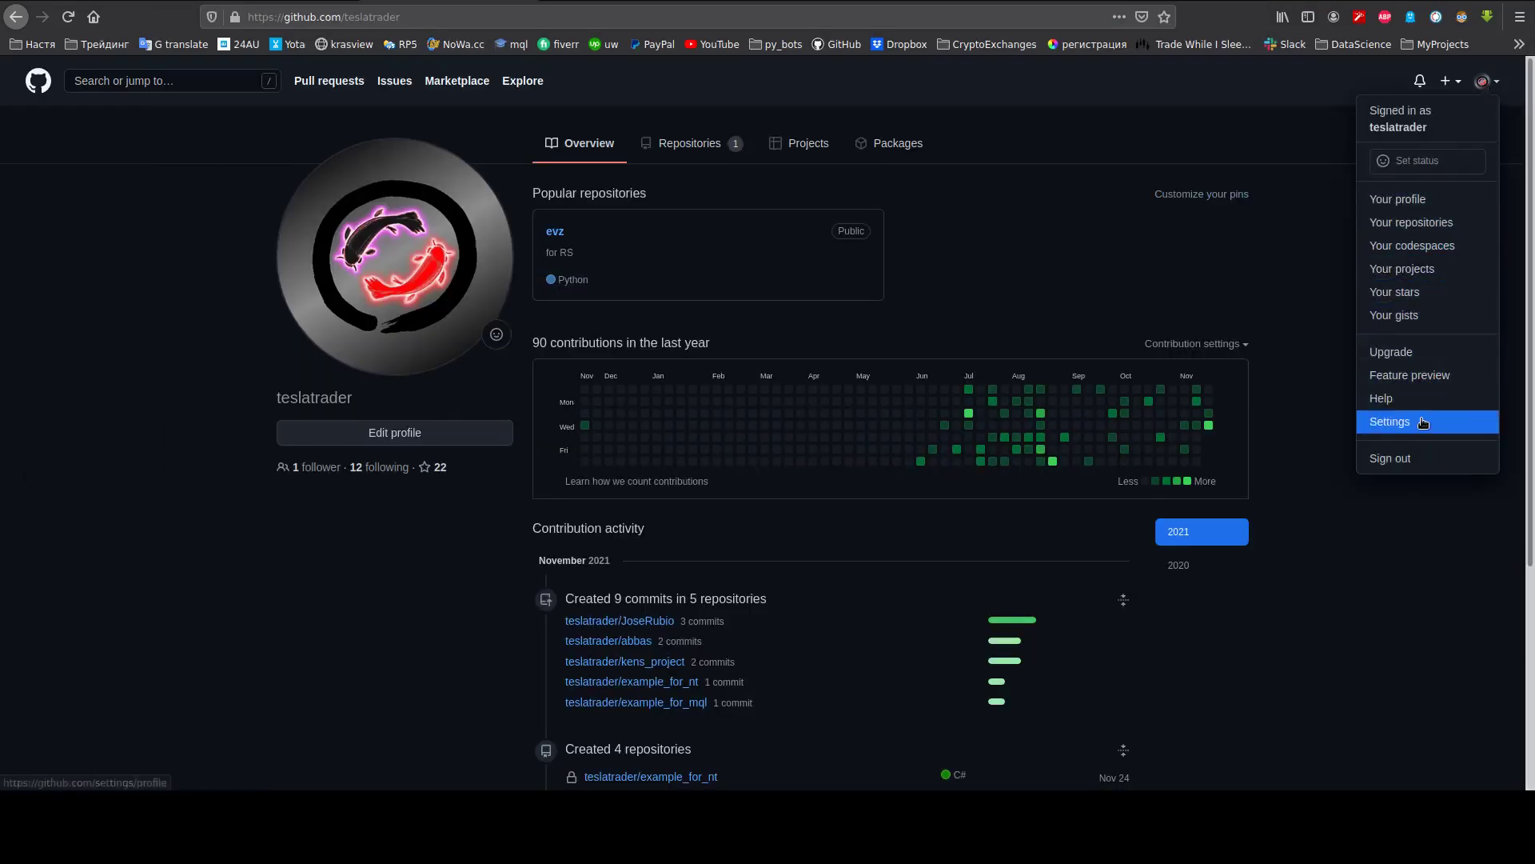
click(1421, 422)
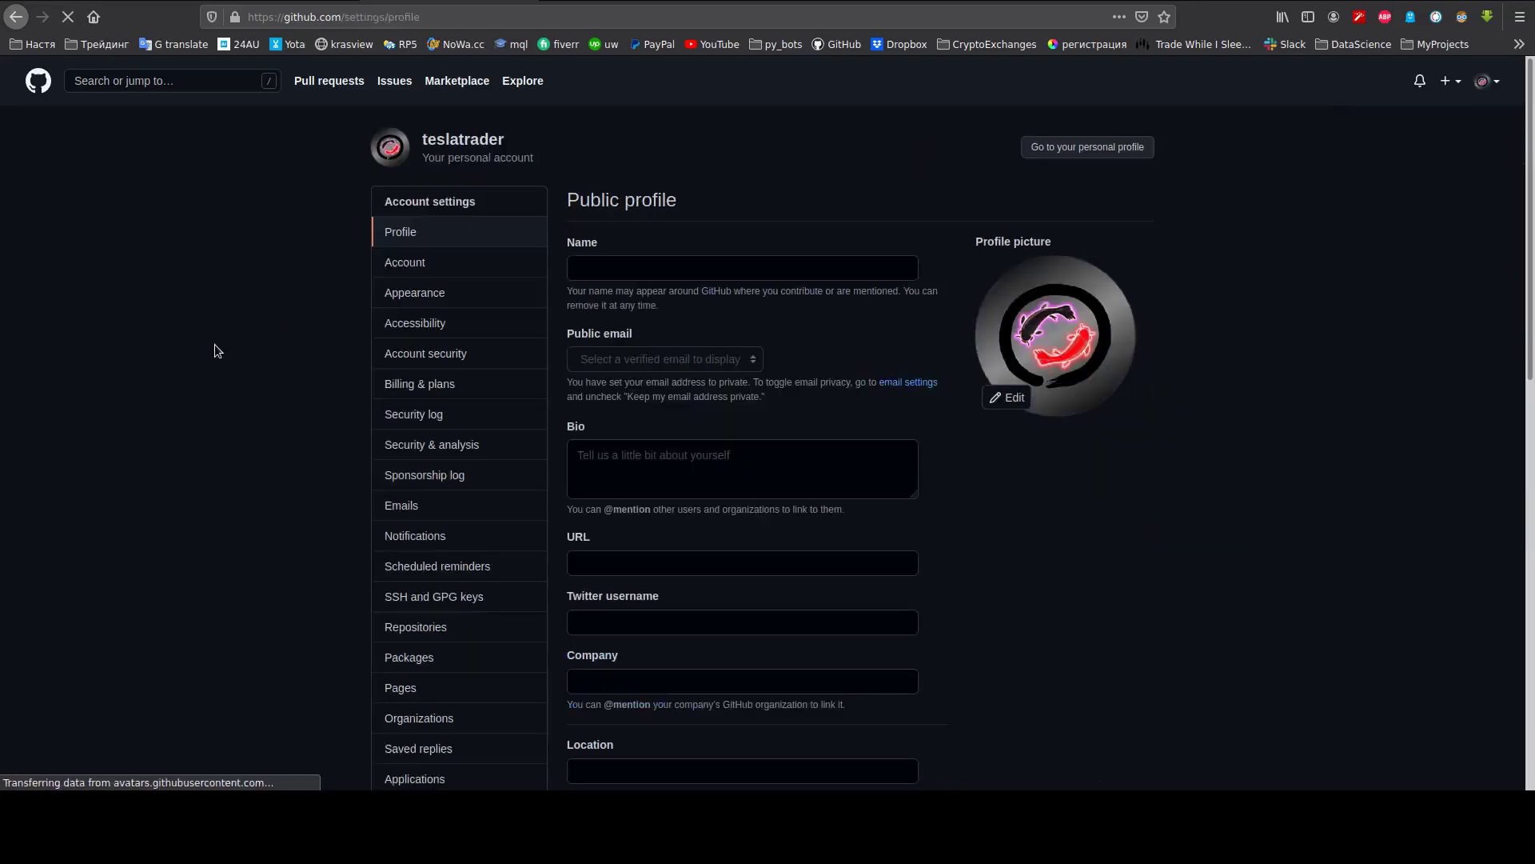
click(411, 597)
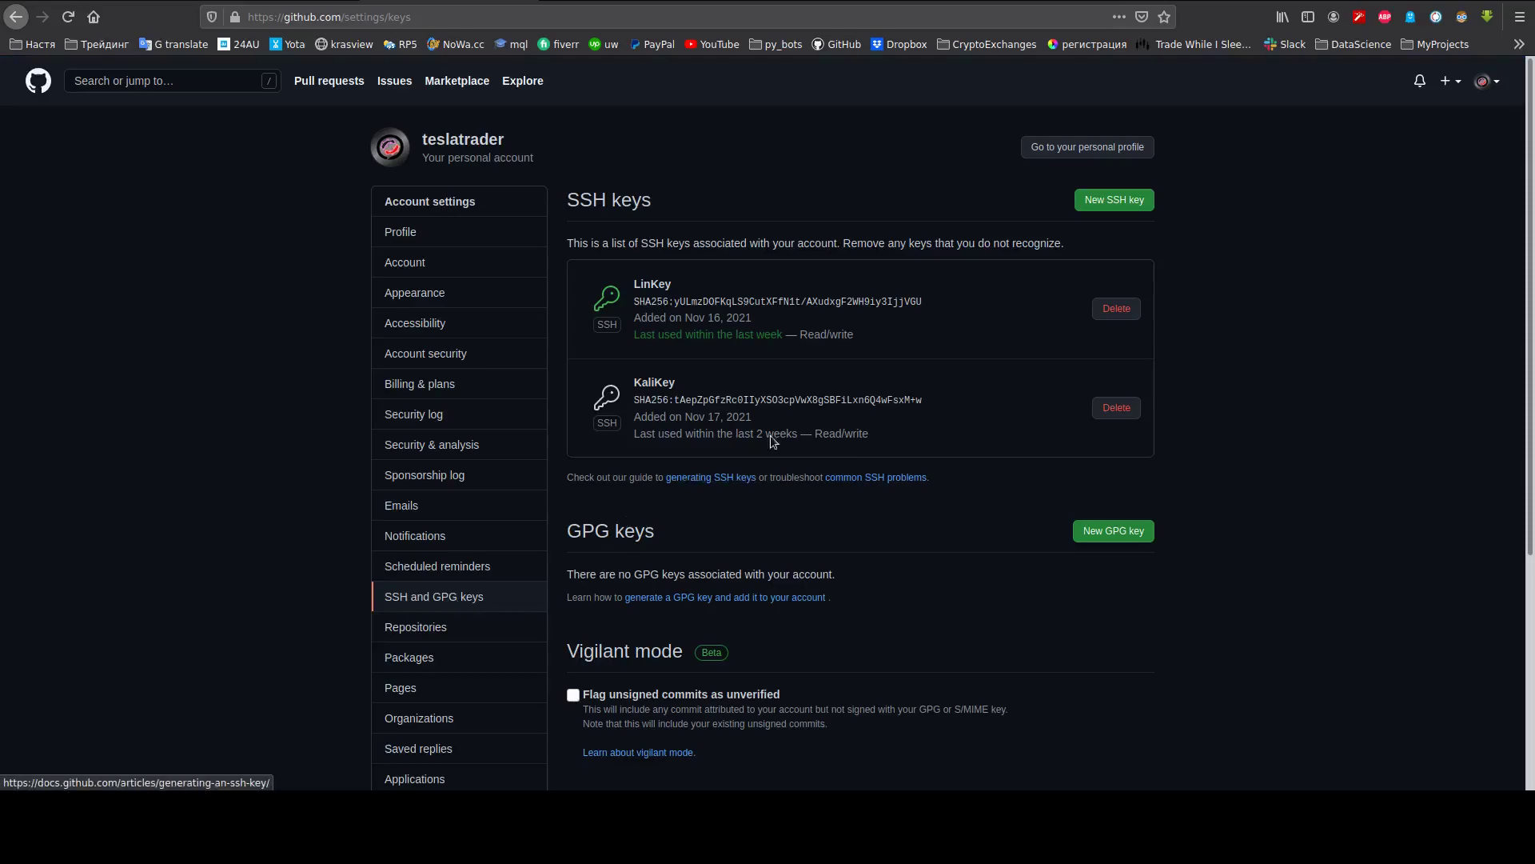
click(1094, 210)
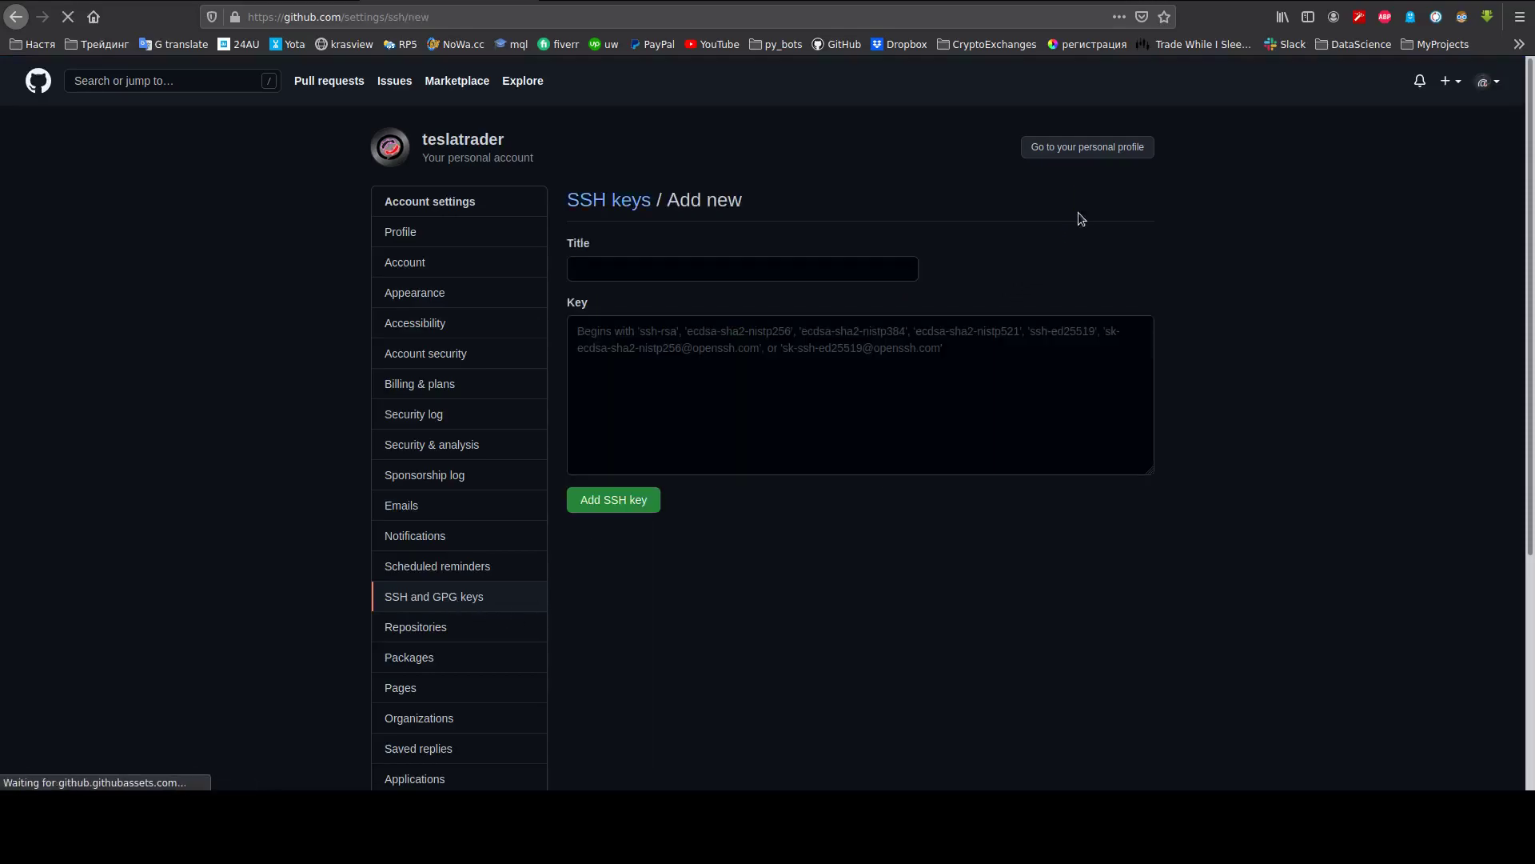
Add the pasted public key as an SSH key titled 'WinKey'.
click(599, 264)
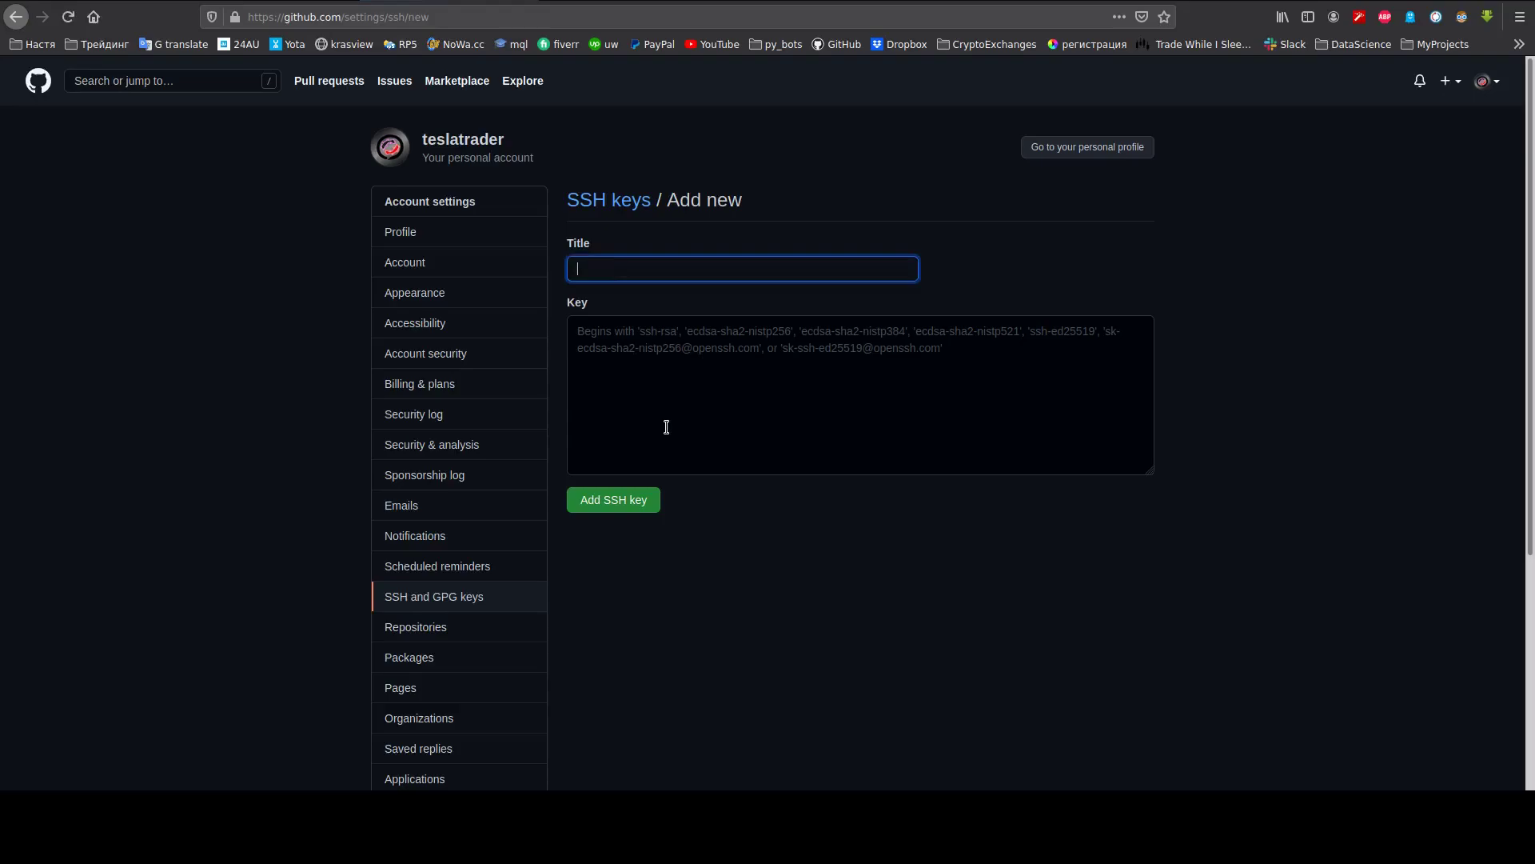
text(Win)
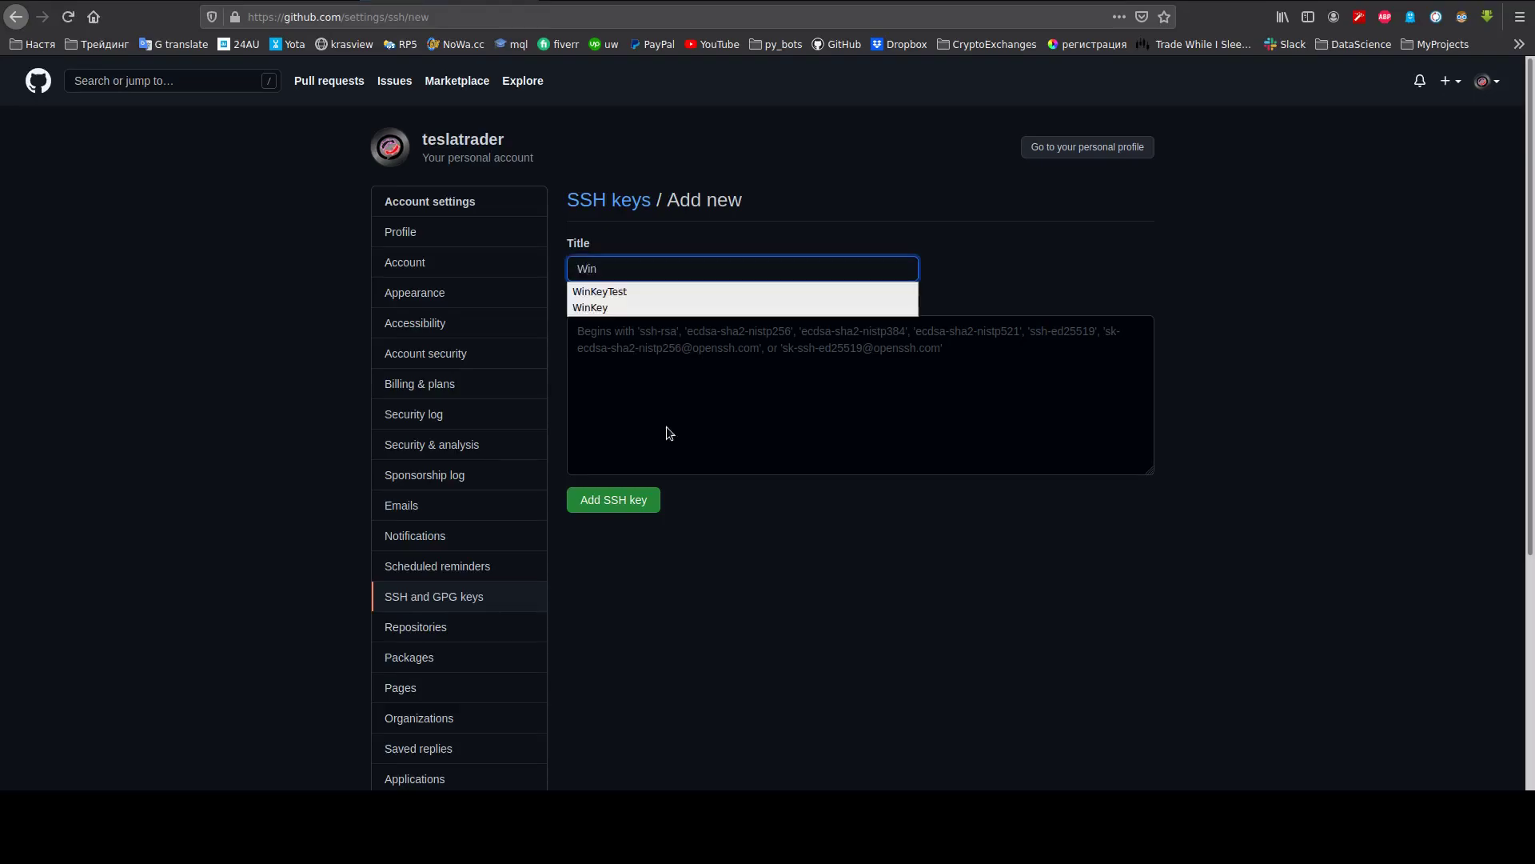
text(Key)
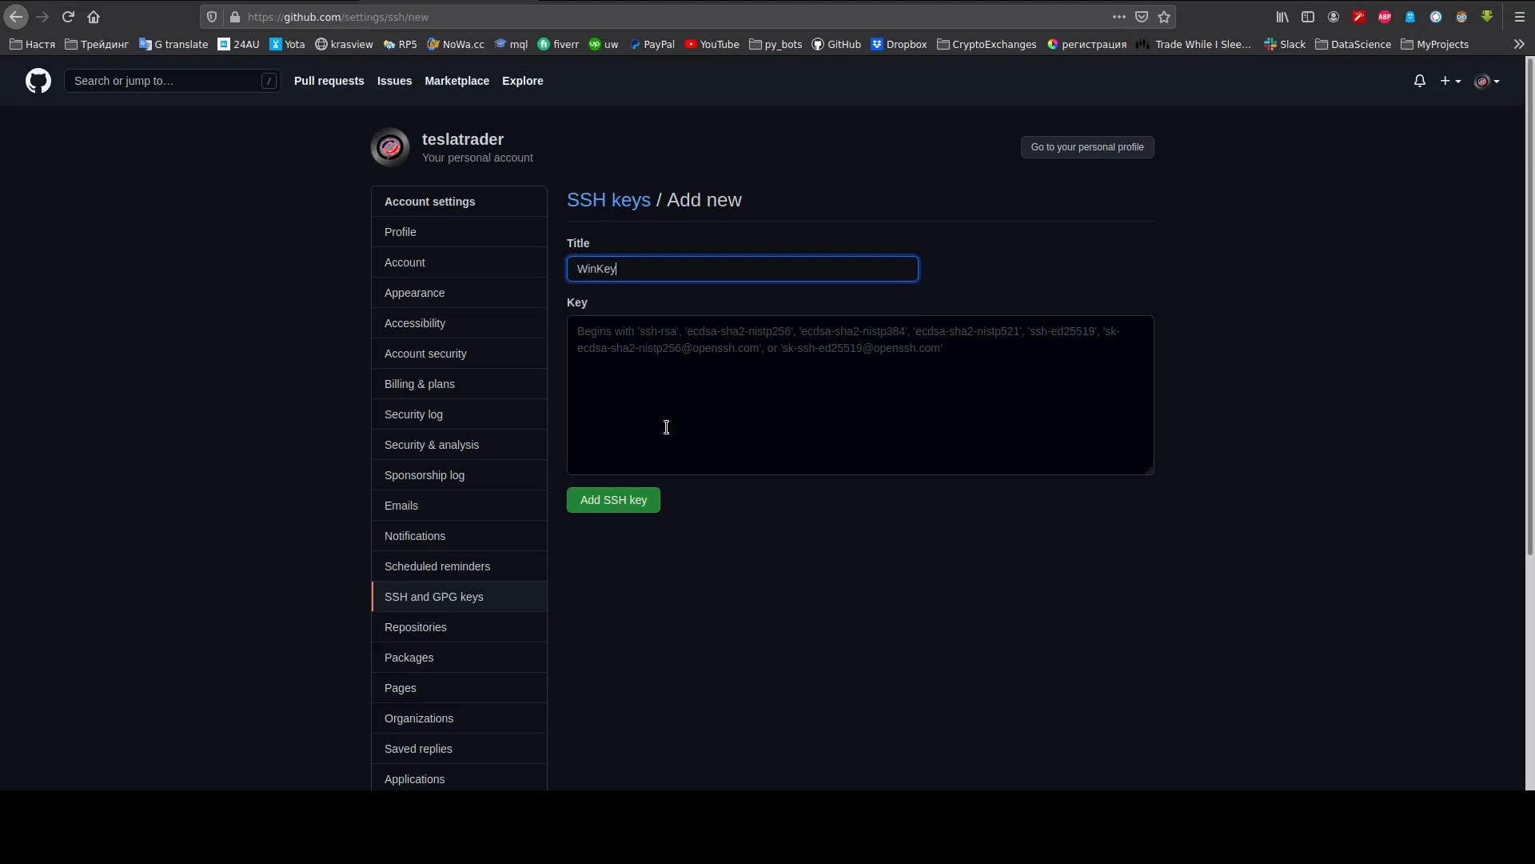
click(665, 428)
key(ctrl+v)
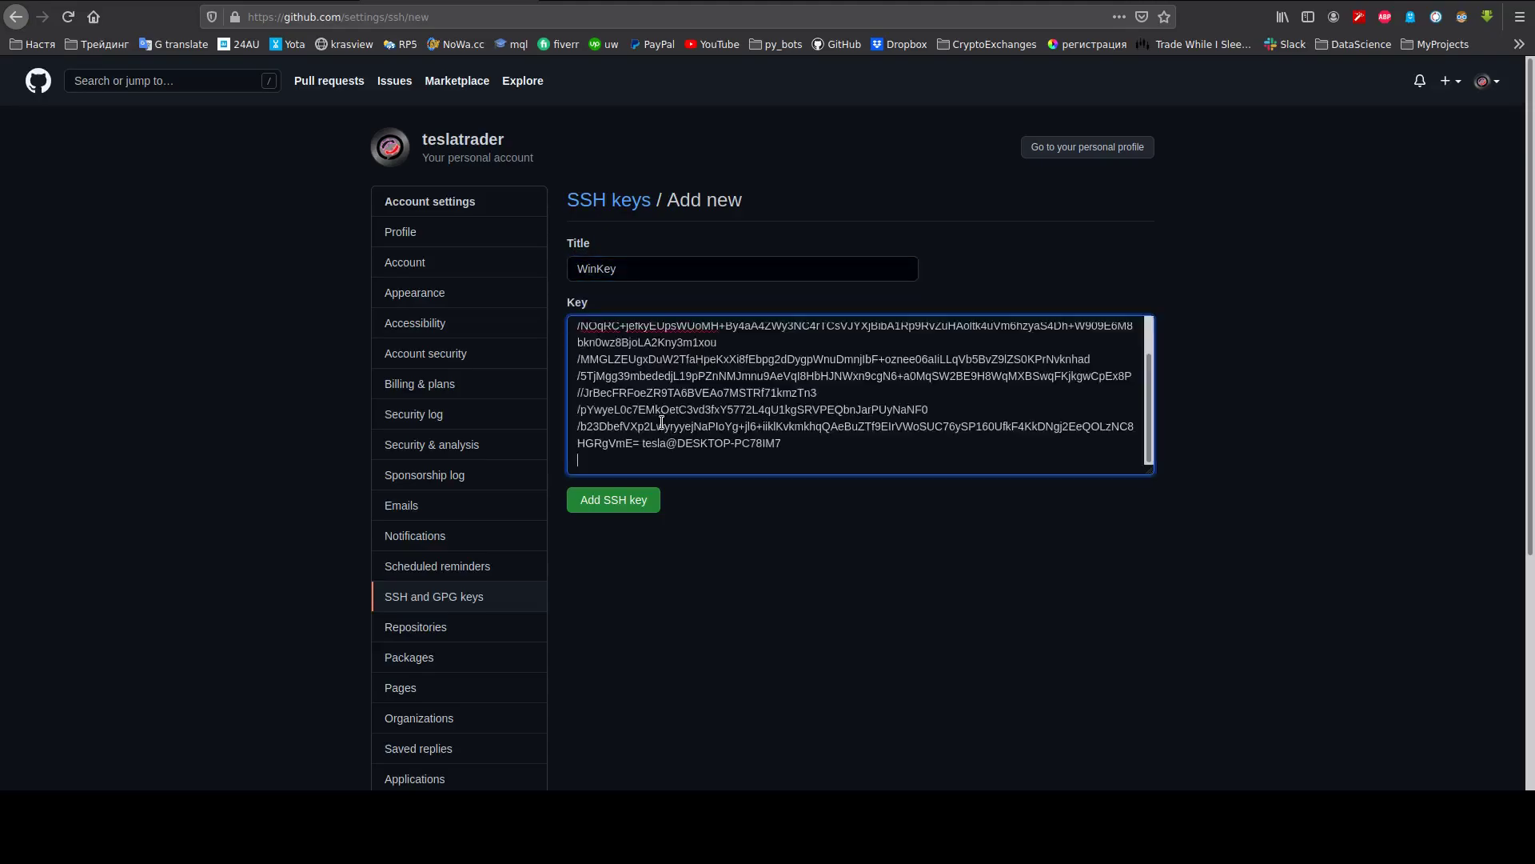
key(BackSpace)
click(630, 500)
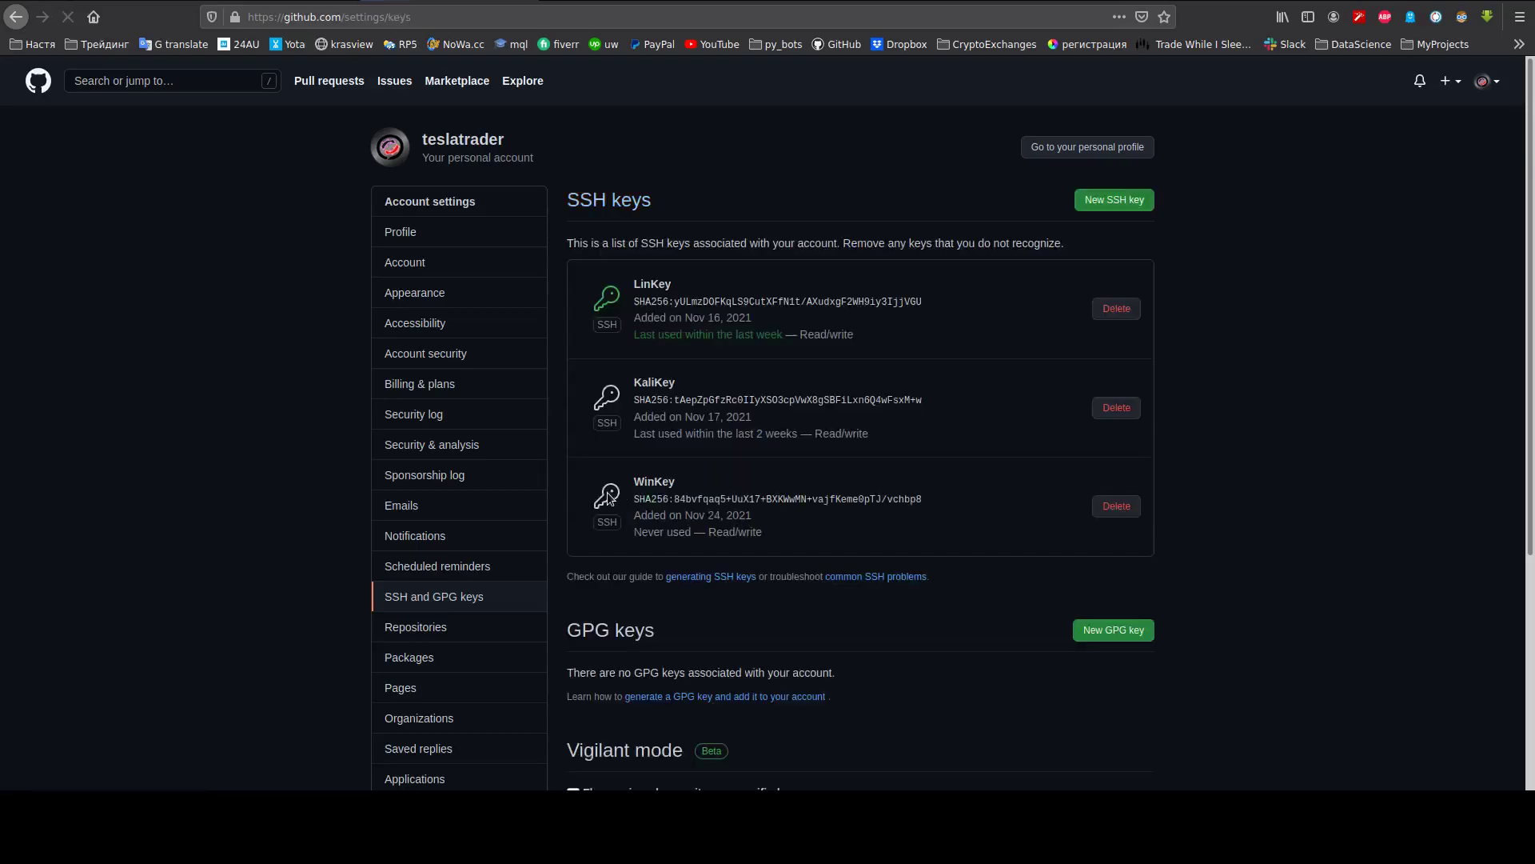
click(692, 484)
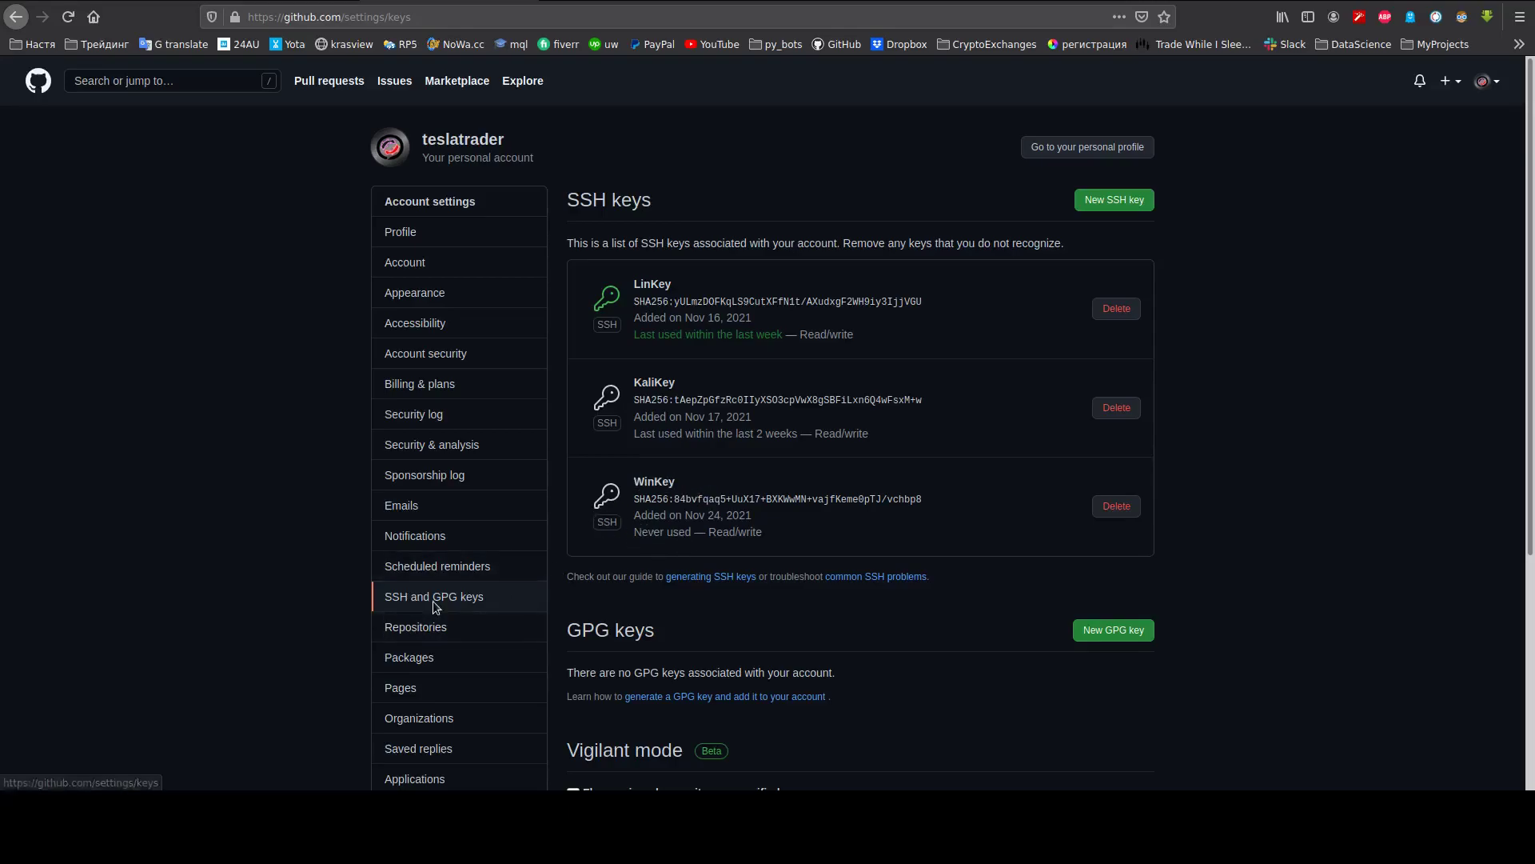
Close Notepad, File Explorer and the Git Bash terminal on Windows.
key(alt+Tab)
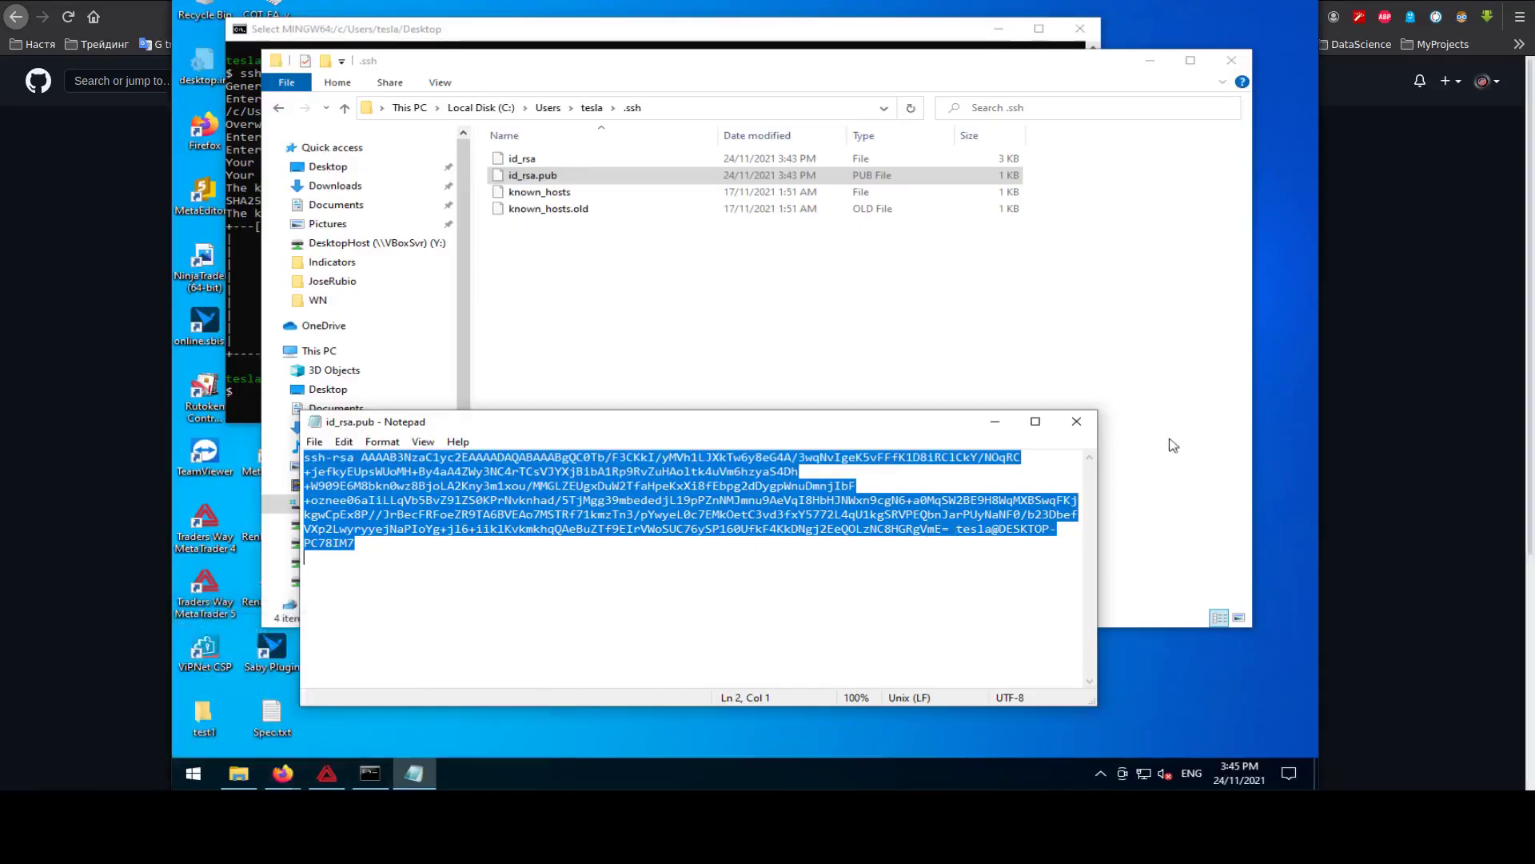
click(1077, 422)
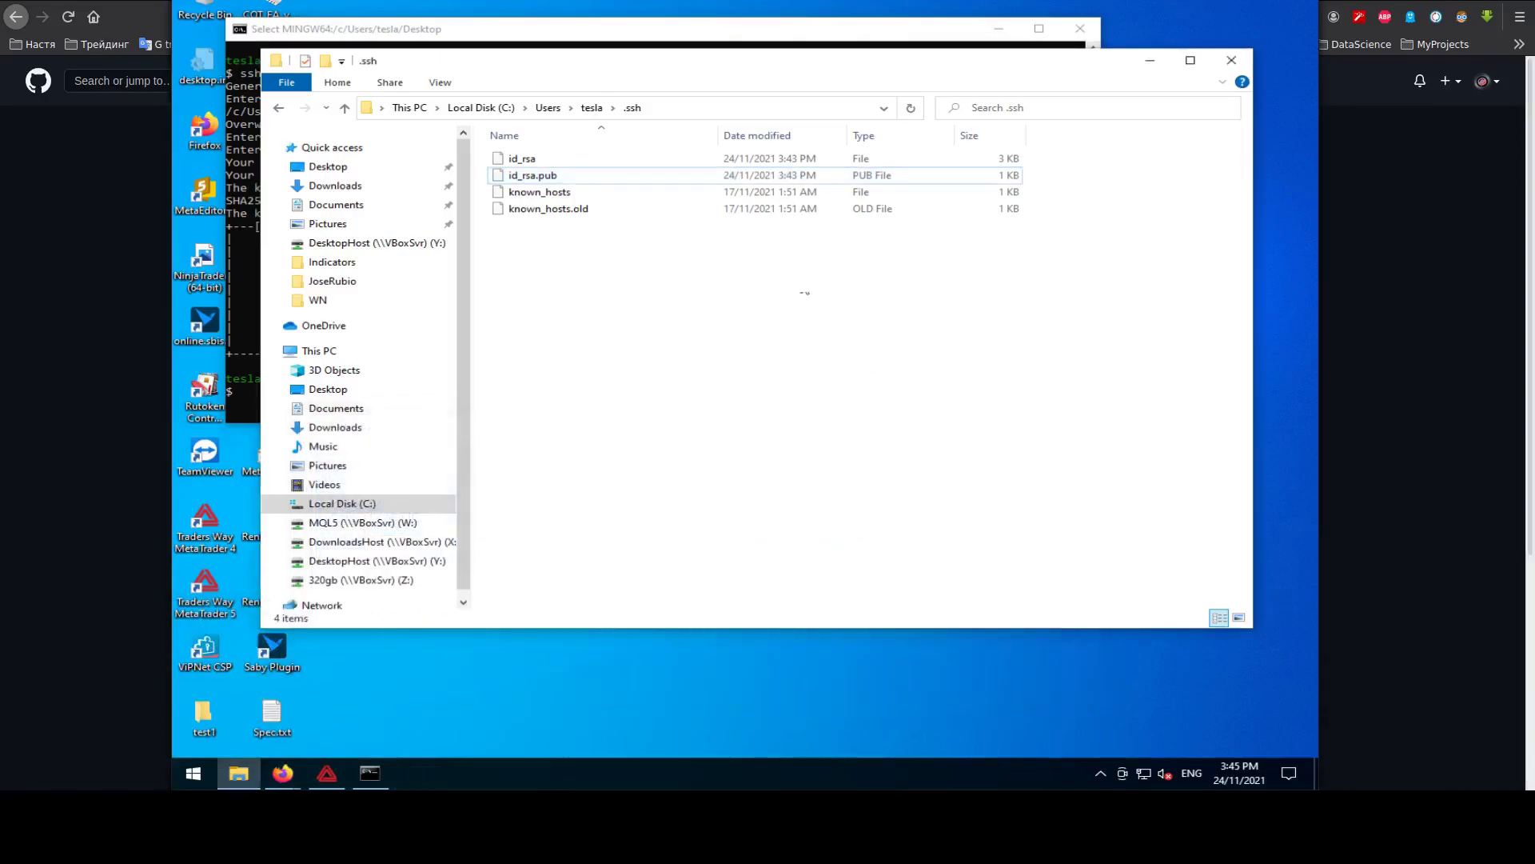
click(1231, 61)
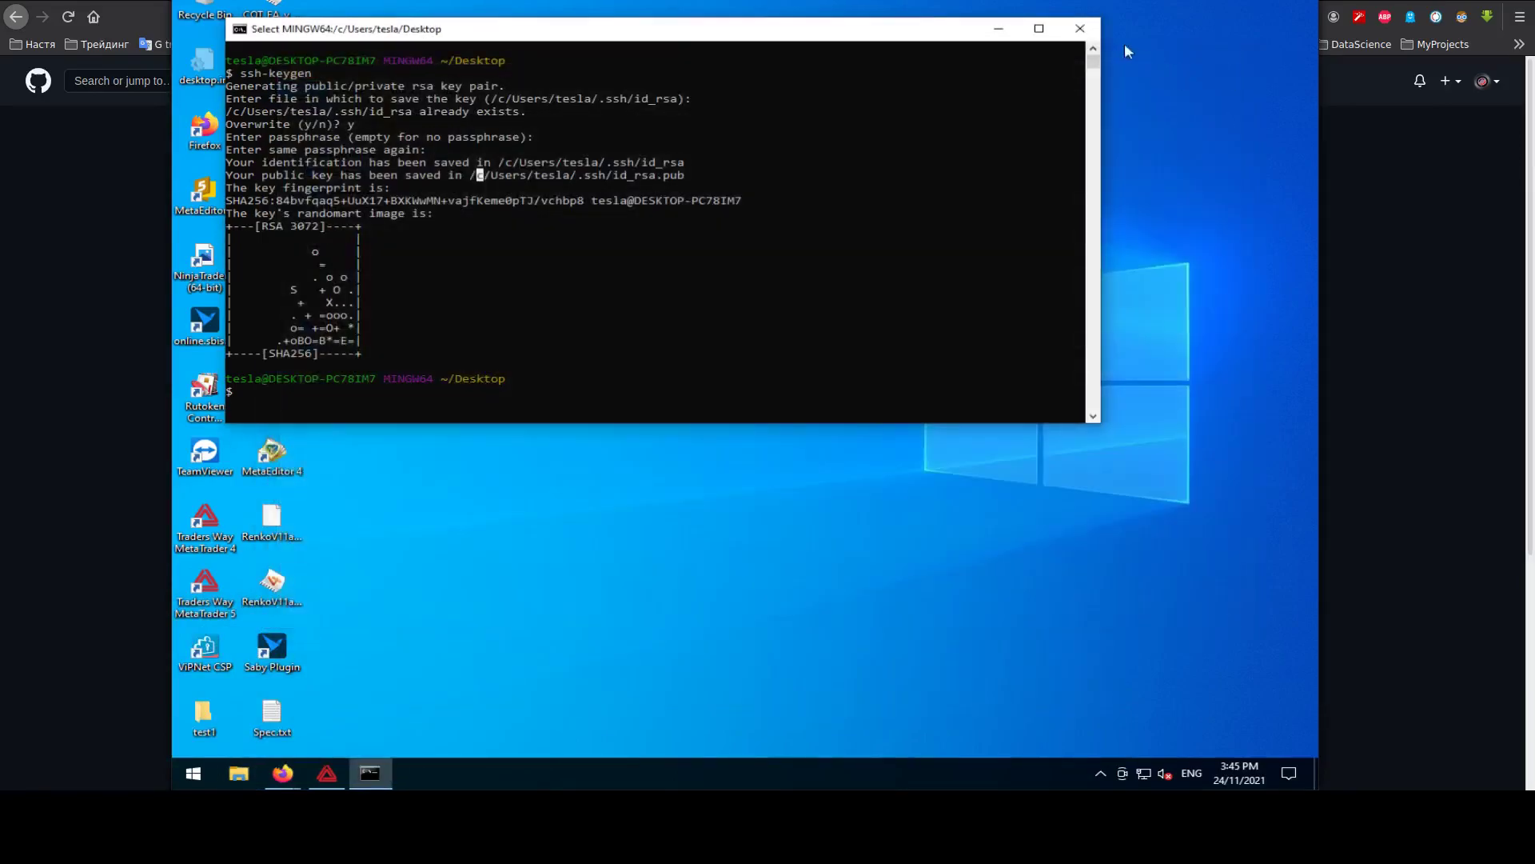
click(1083, 30)
Open MetaTrader's data folder and browse to MQL5 > Scripts.
click(325, 773)
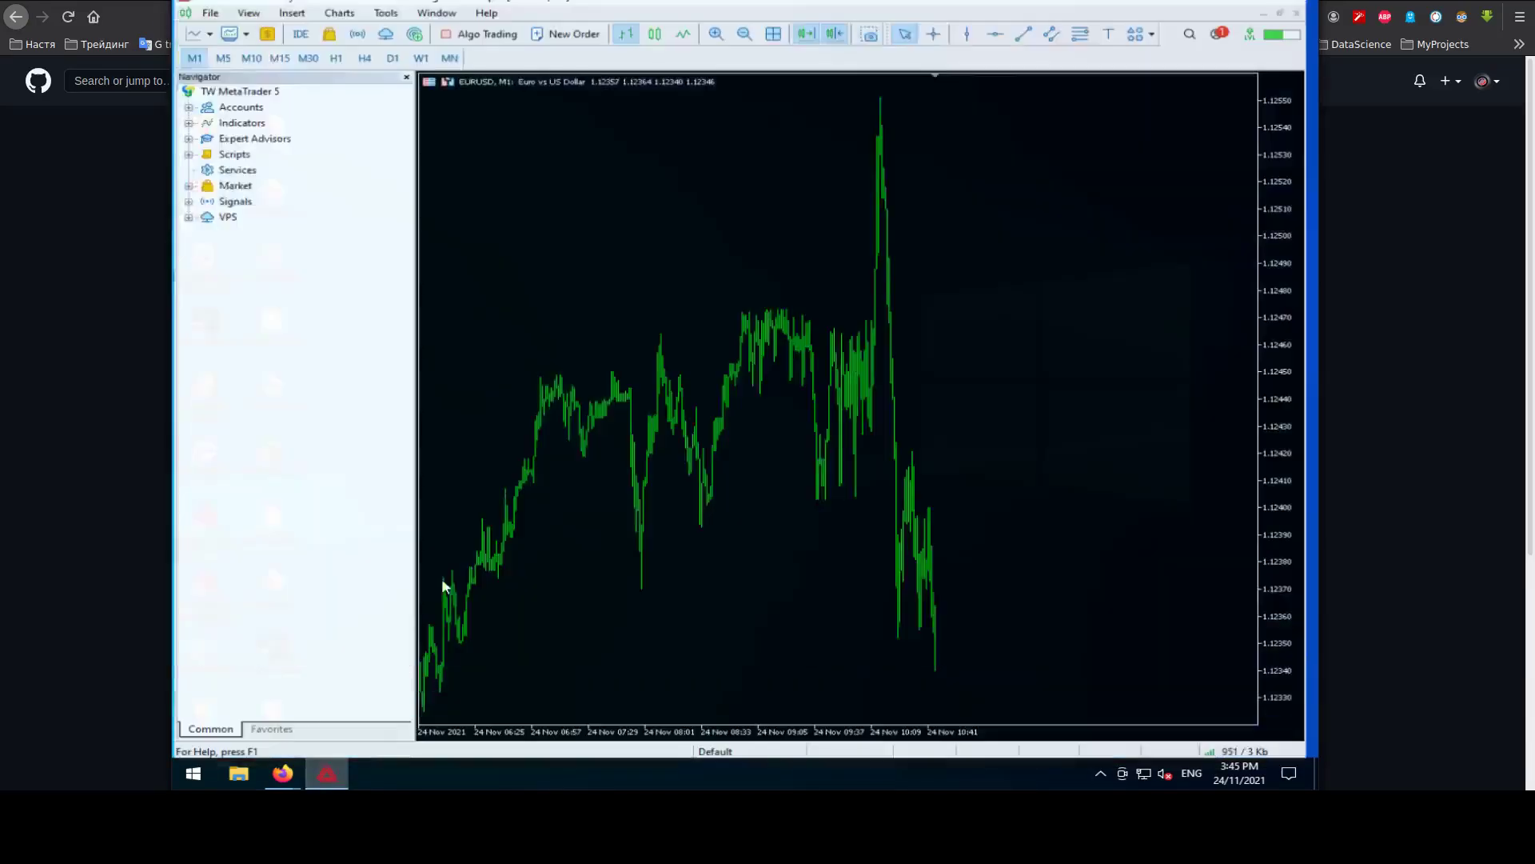
click(211, 4)
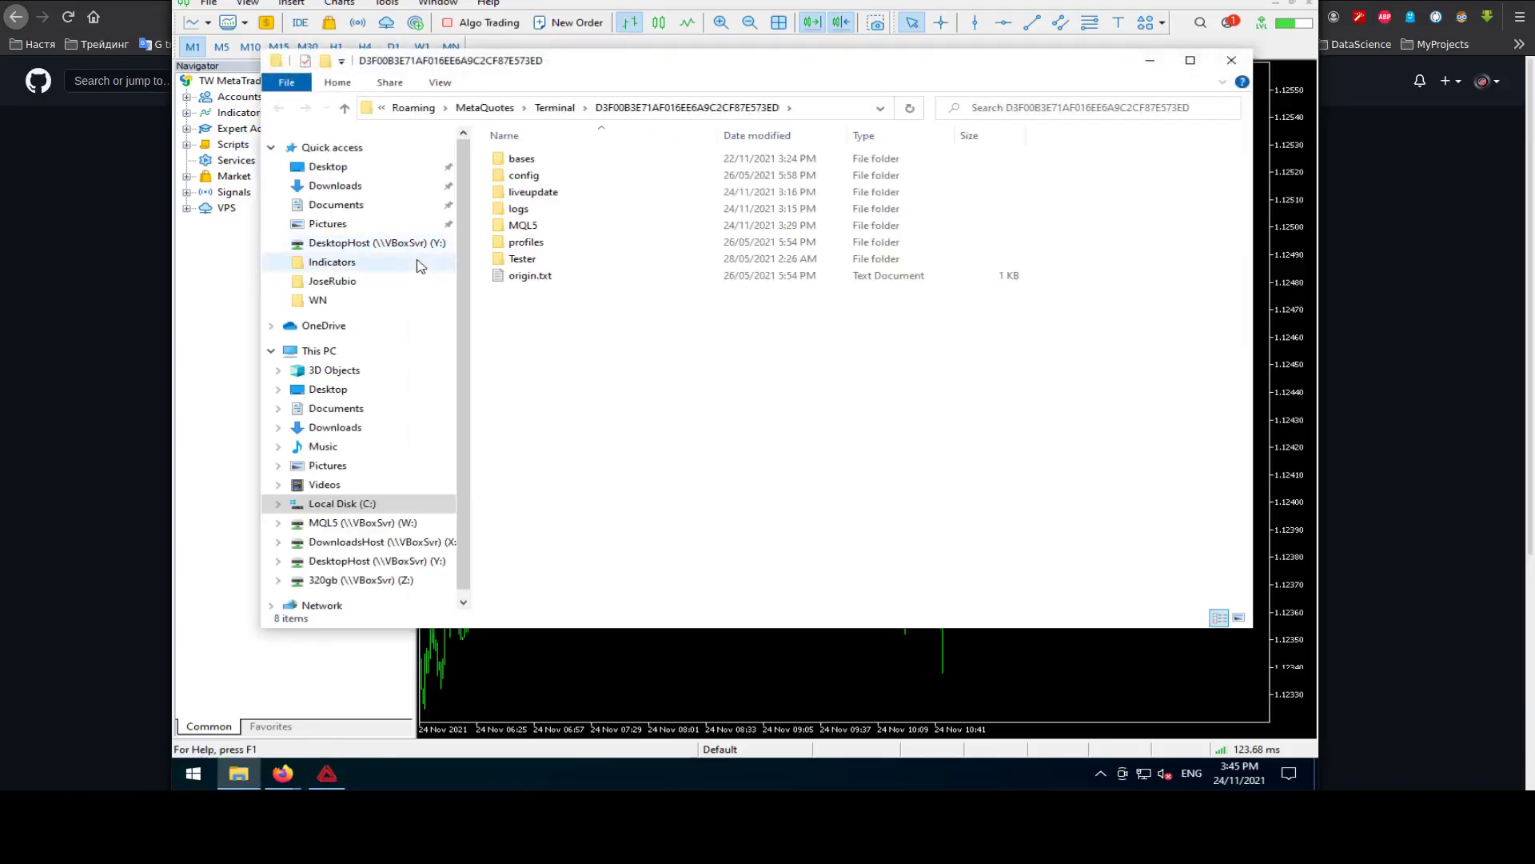
double_click(528, 226)
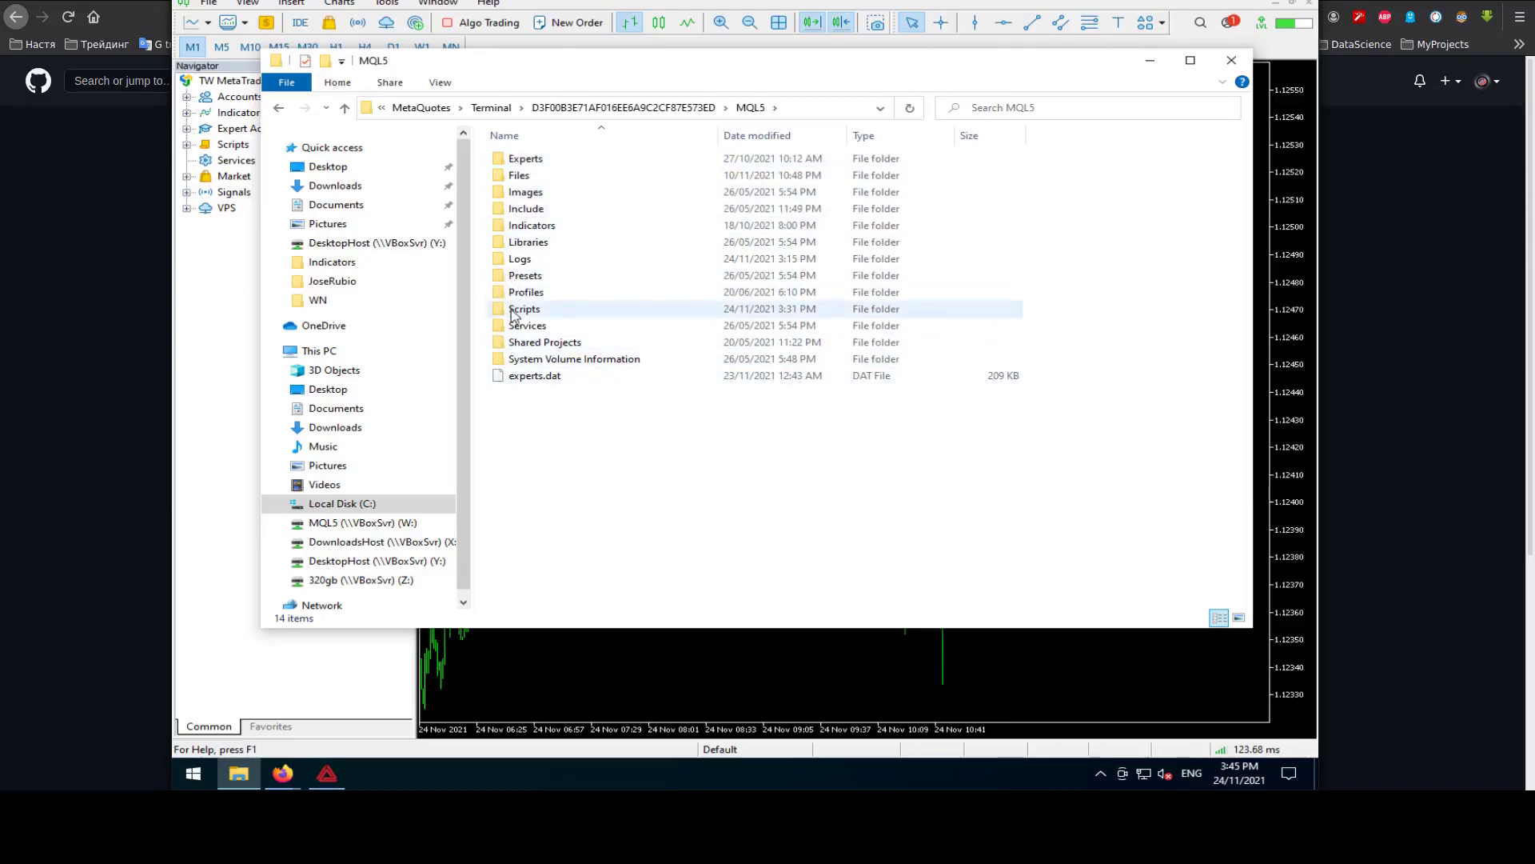
double_click(539, 316)
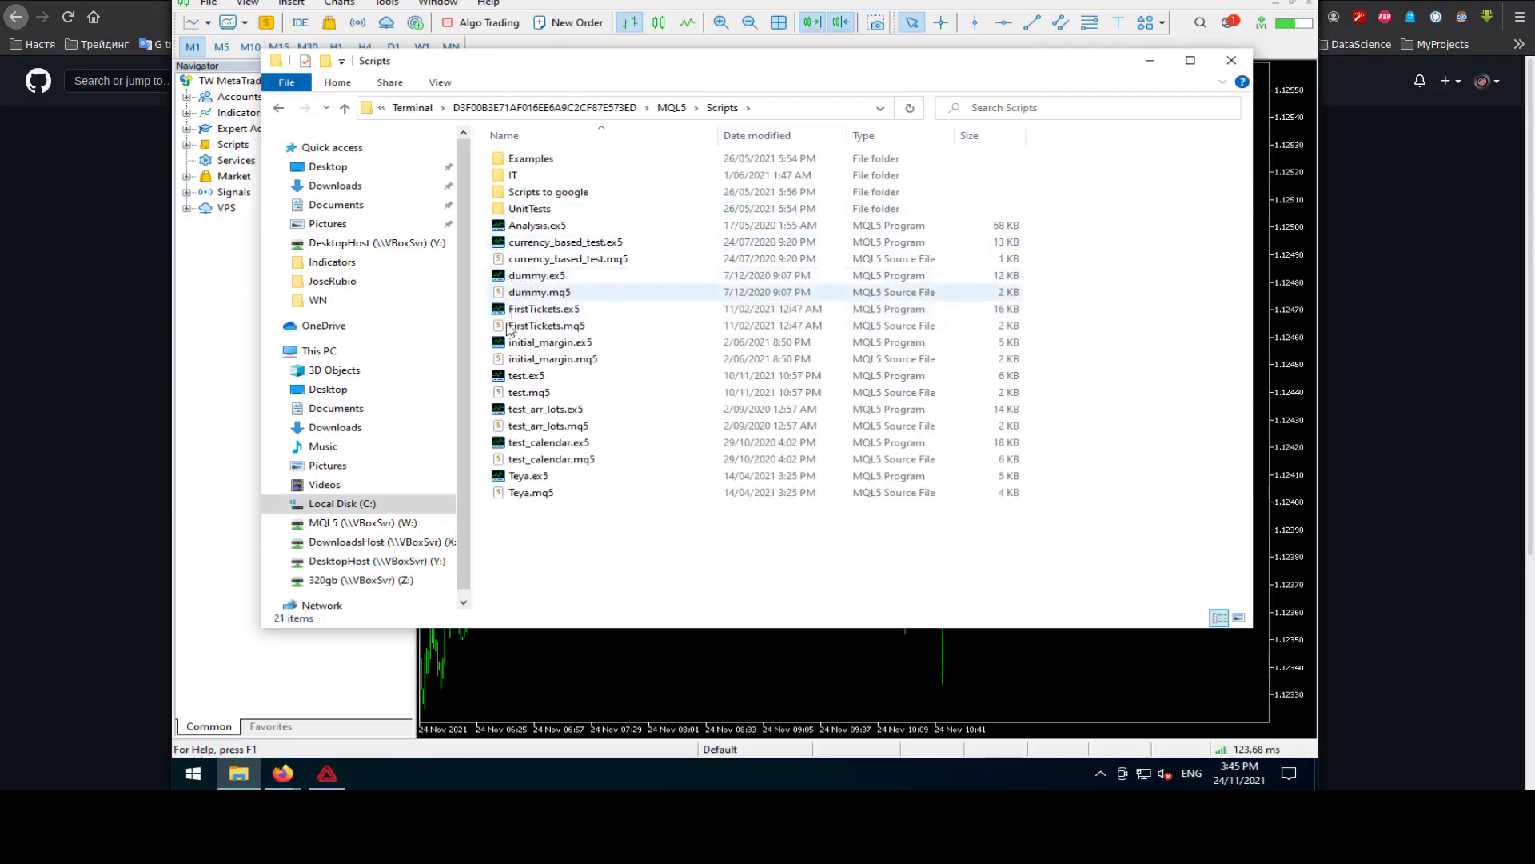
Create a github_example folder in Scripts and open Git Bash inside it.
right_click(505, 534)
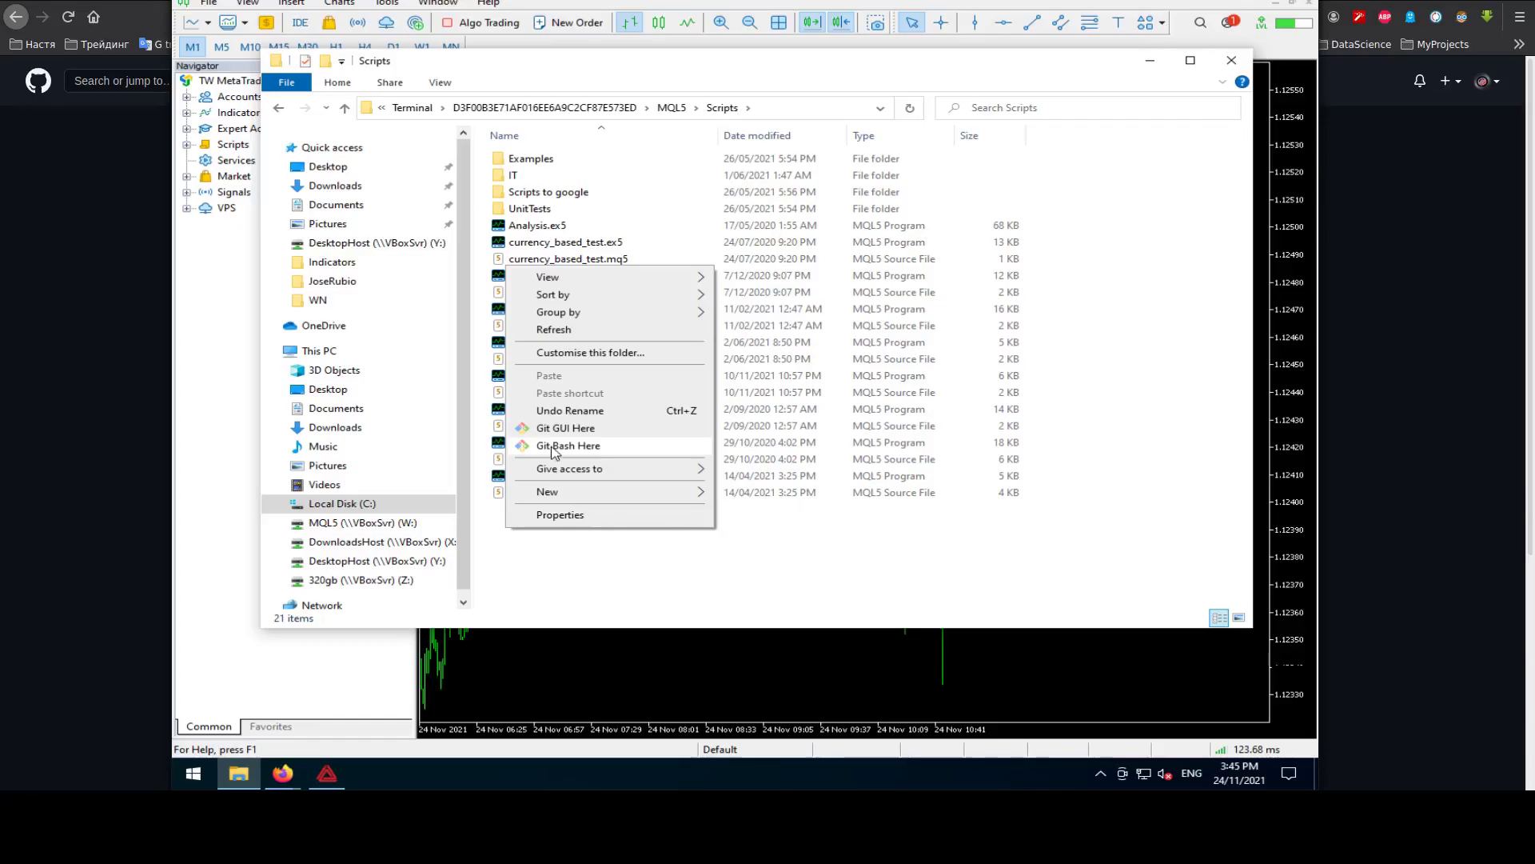
mouse_move(548, 492)
click(796, 494)
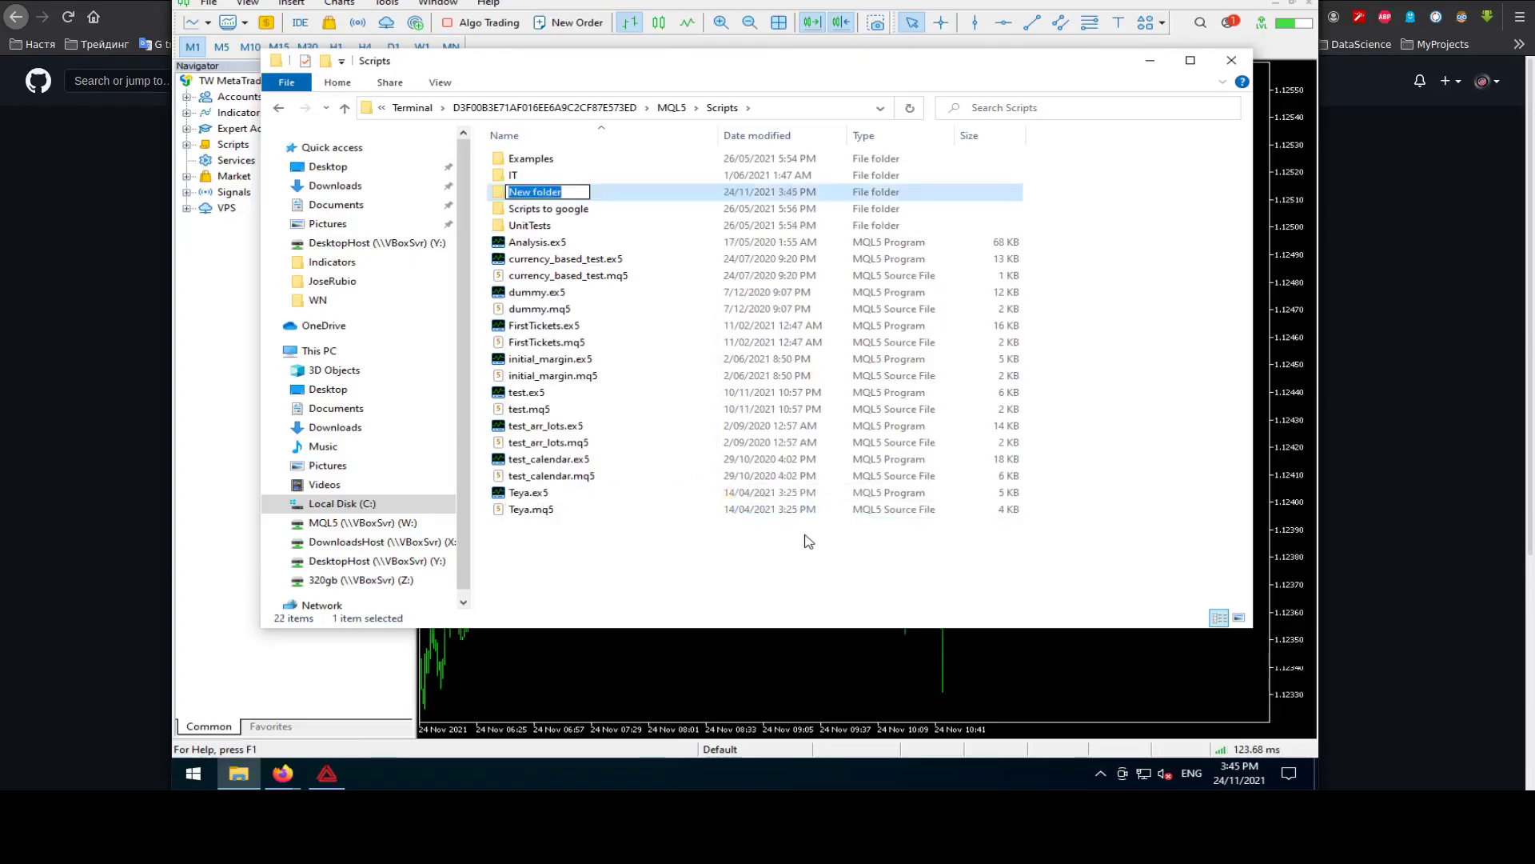
text(guth)
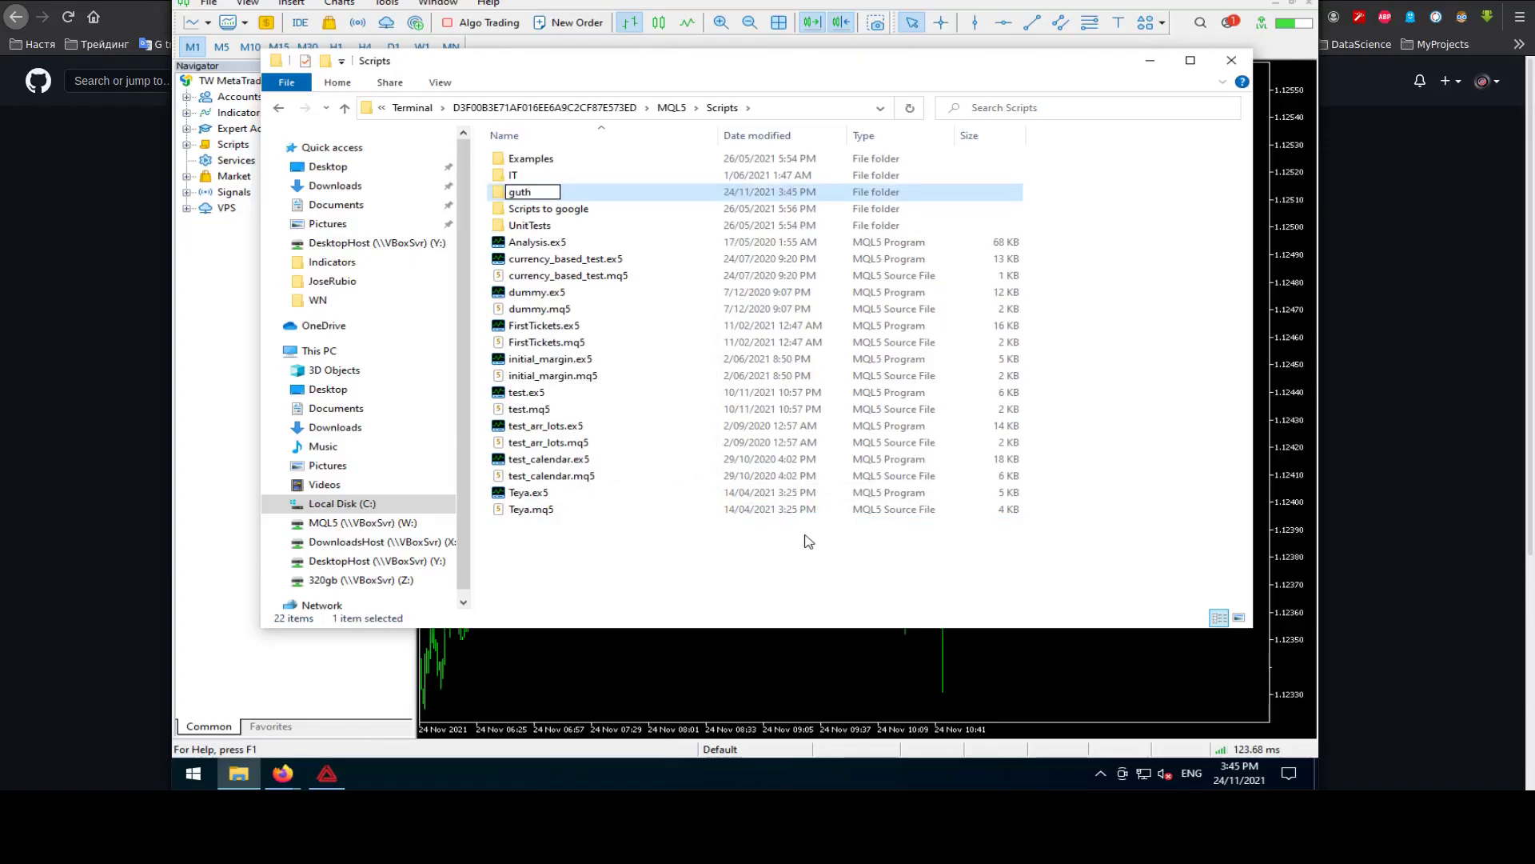
key(BackSpace)
key(BackSpace)
key(BackSpace)
text(thub)
text(_example)
key(Return)
key(Return)
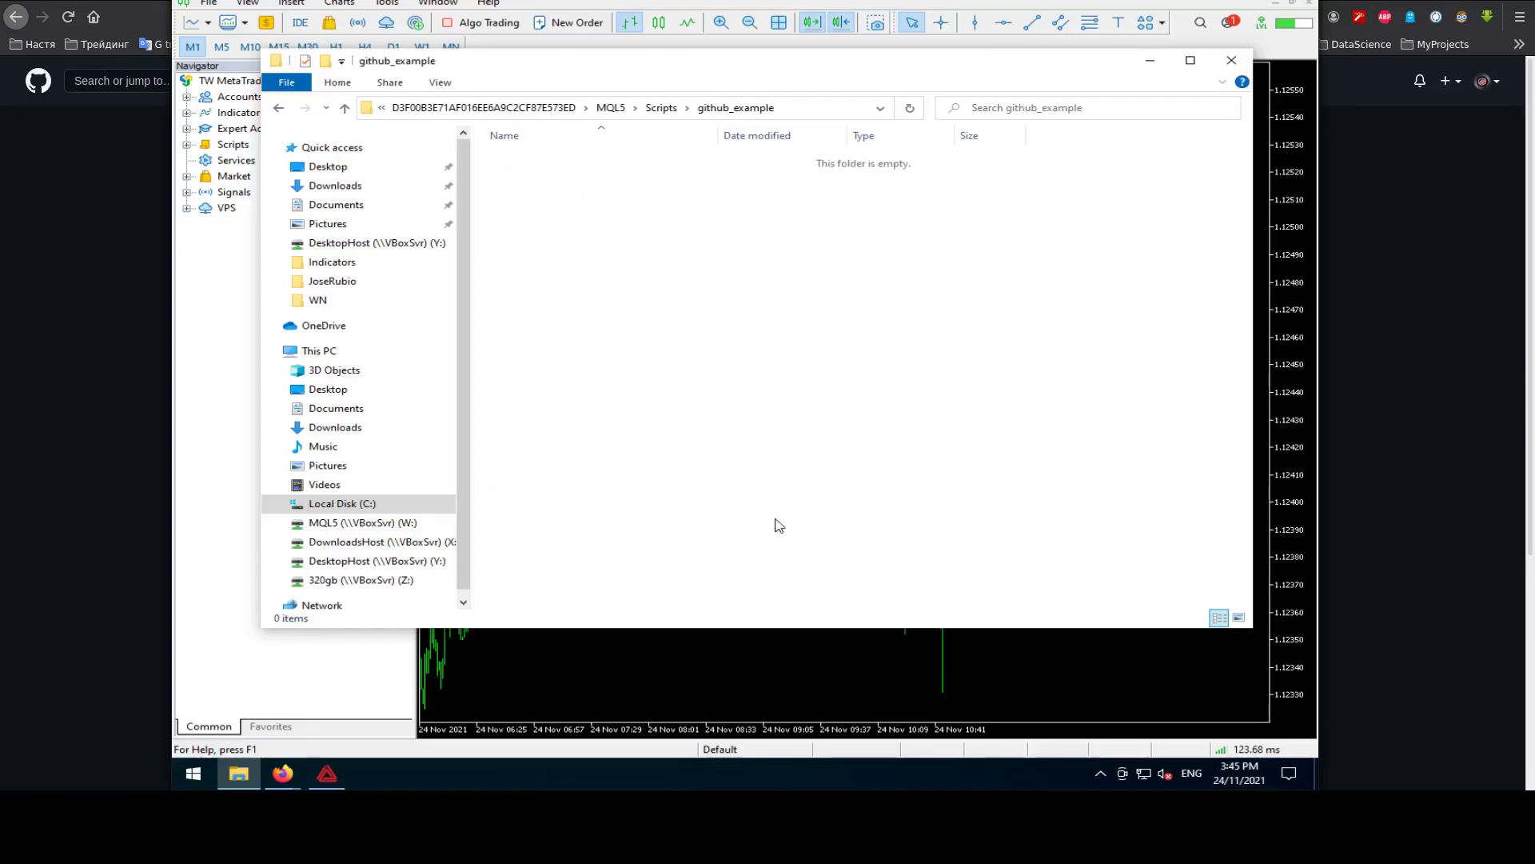
right_click(703, 345)
click(764, 523)
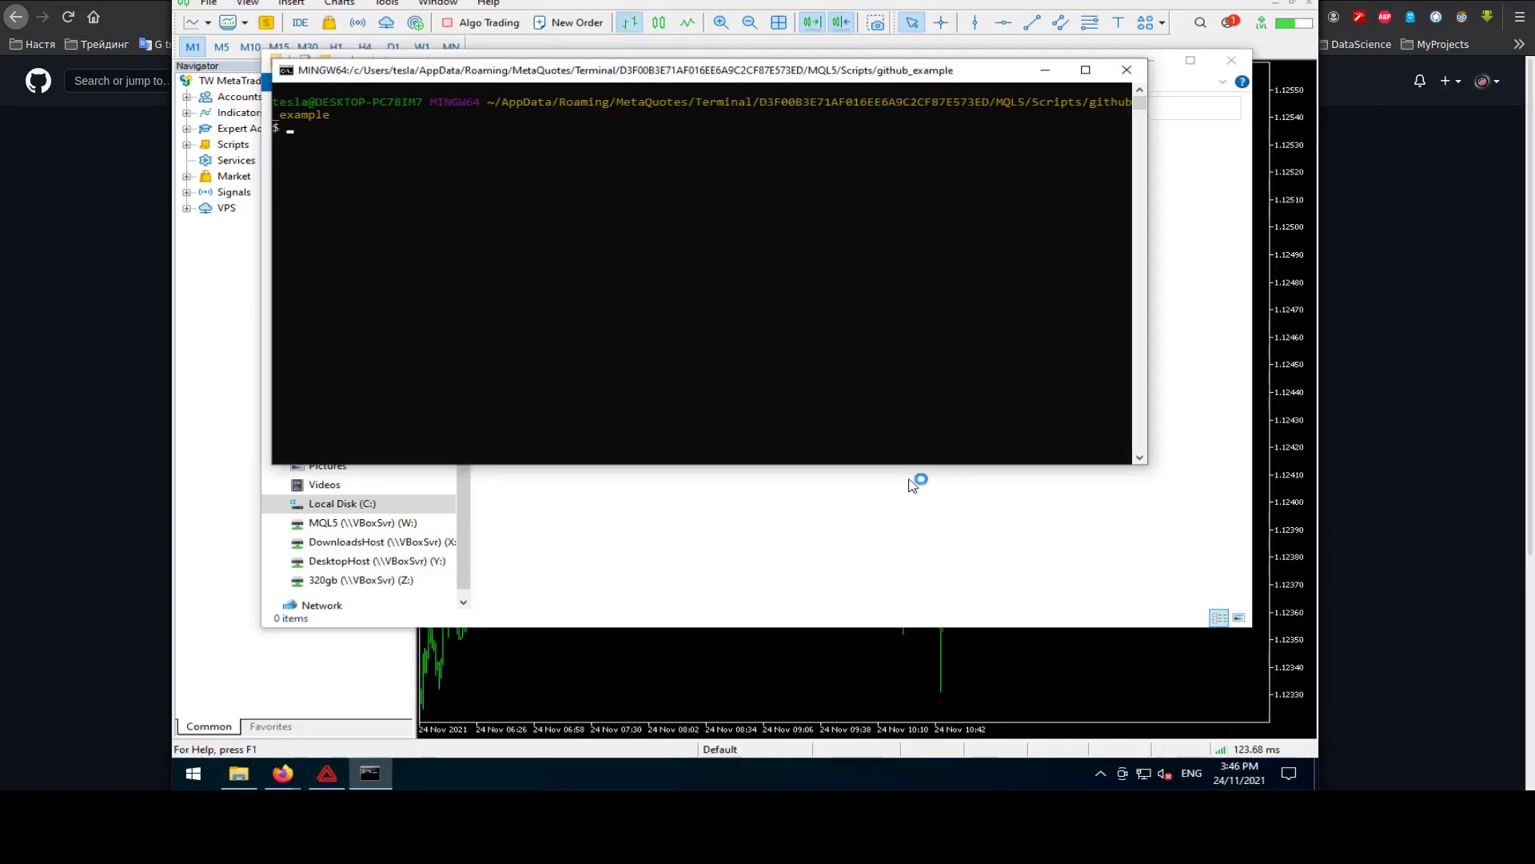
Copy example_for_mql's SSH clone address from GitHub, then return to Git Bash.
key(alt+Tab)
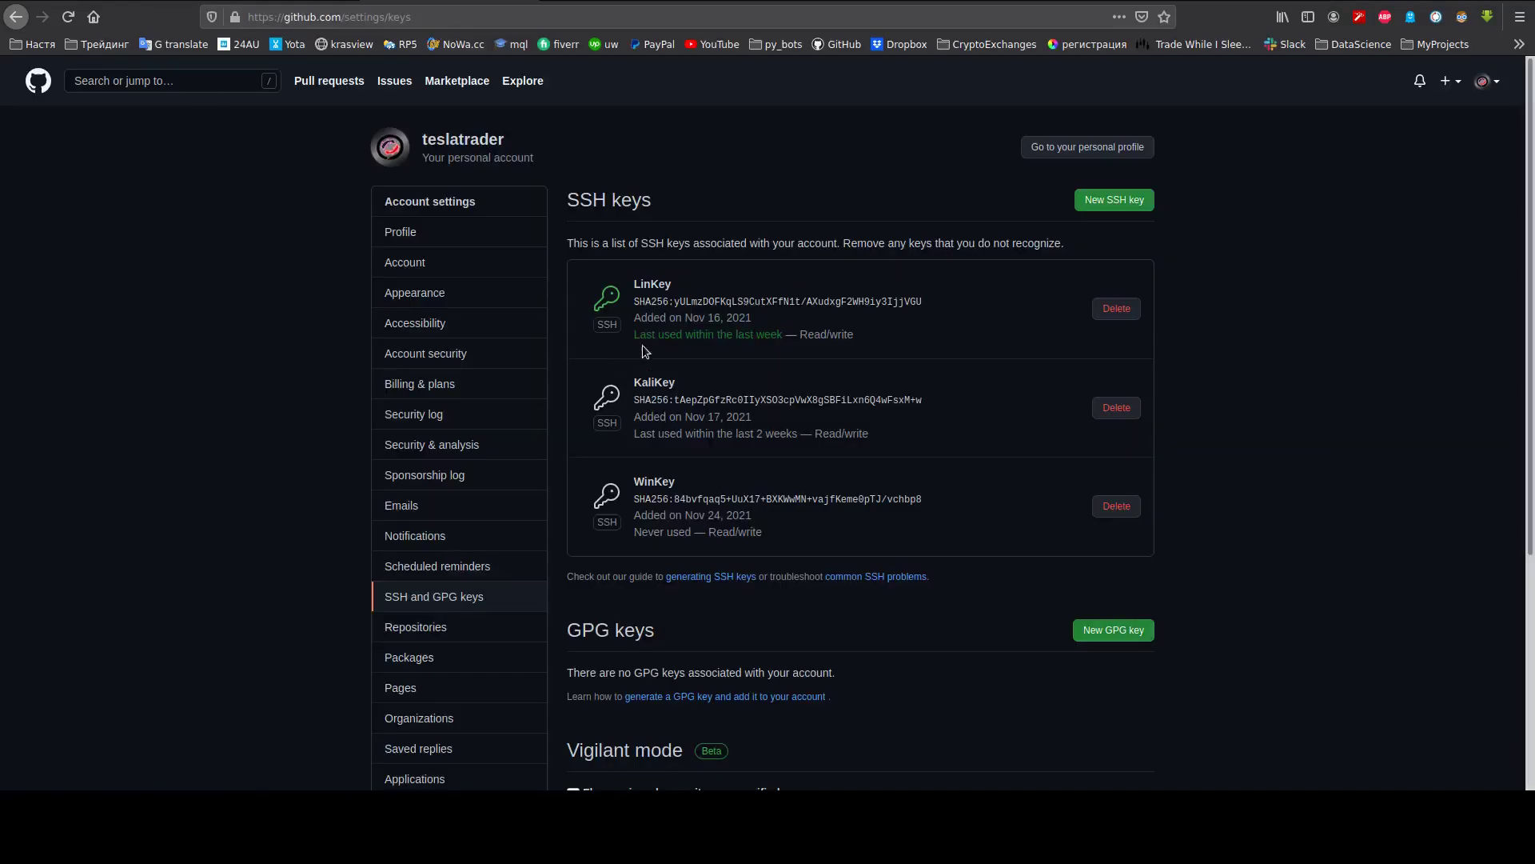
click(1485, 82)
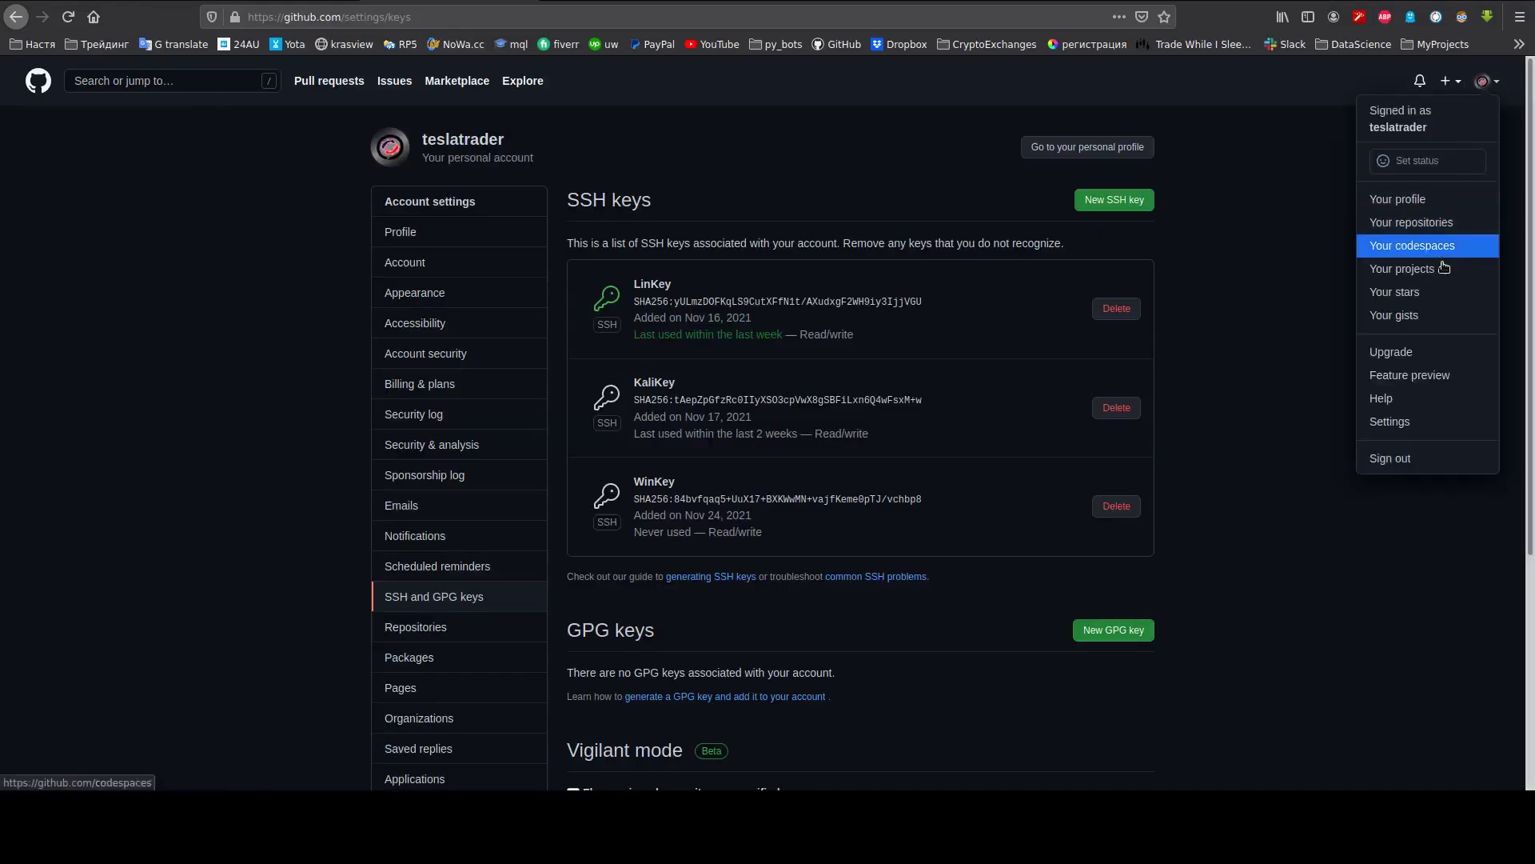
click(1453, 231)
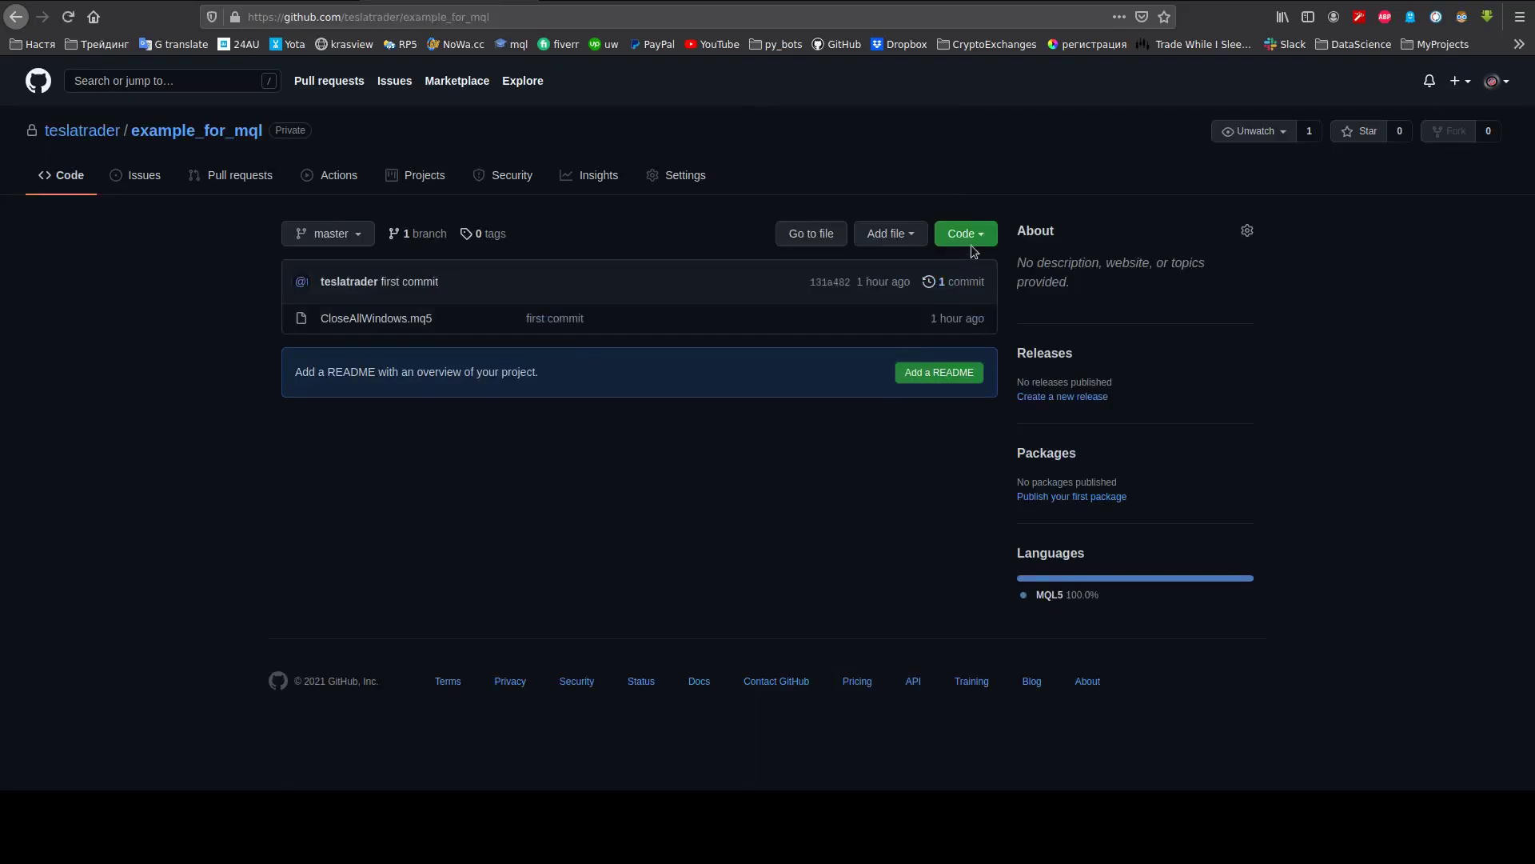
click(972, 246)
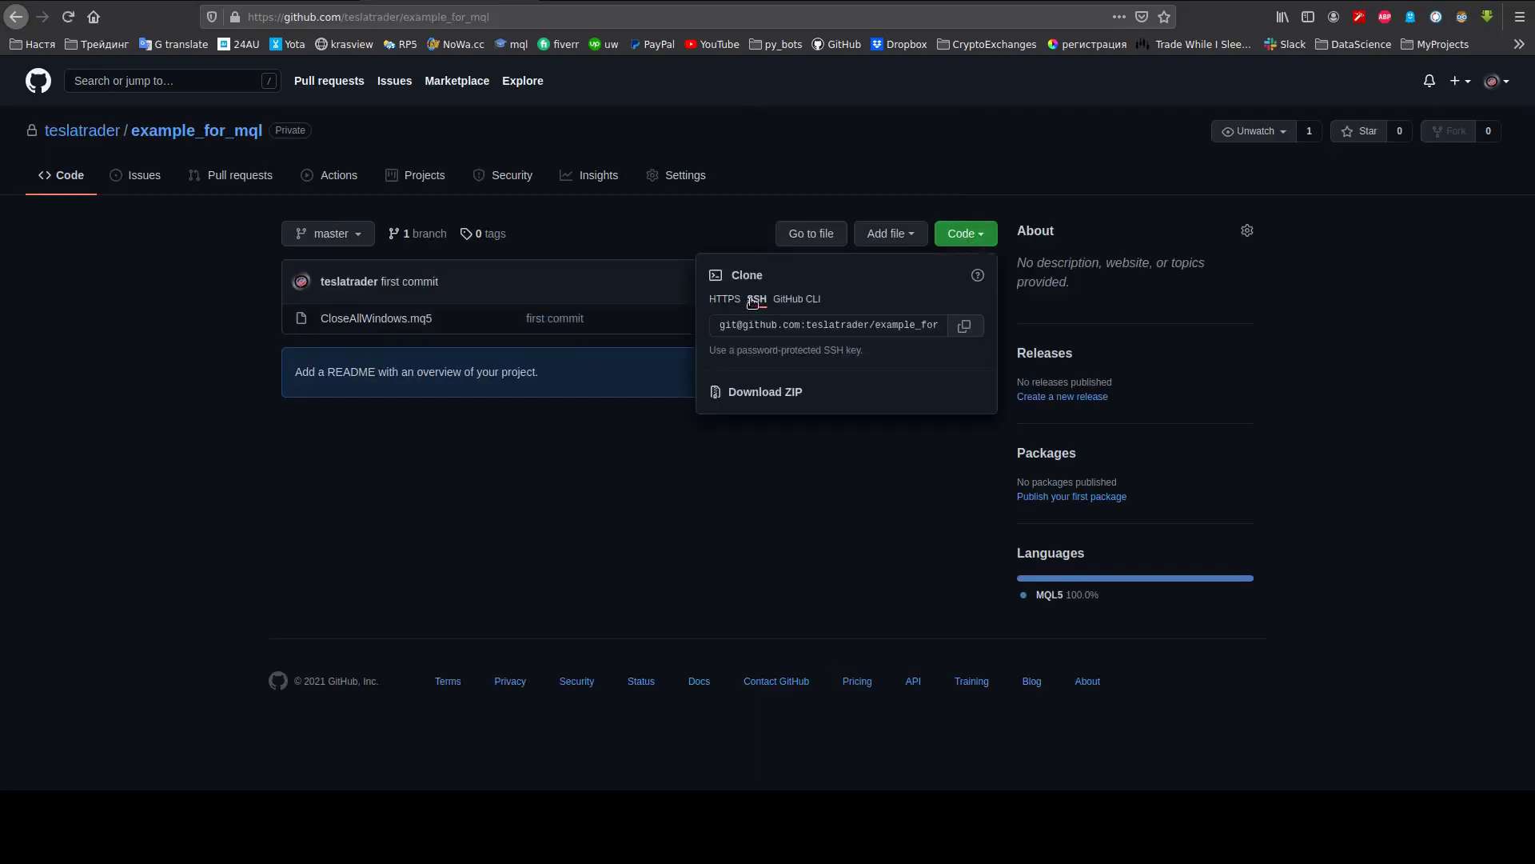
click(964, 325)
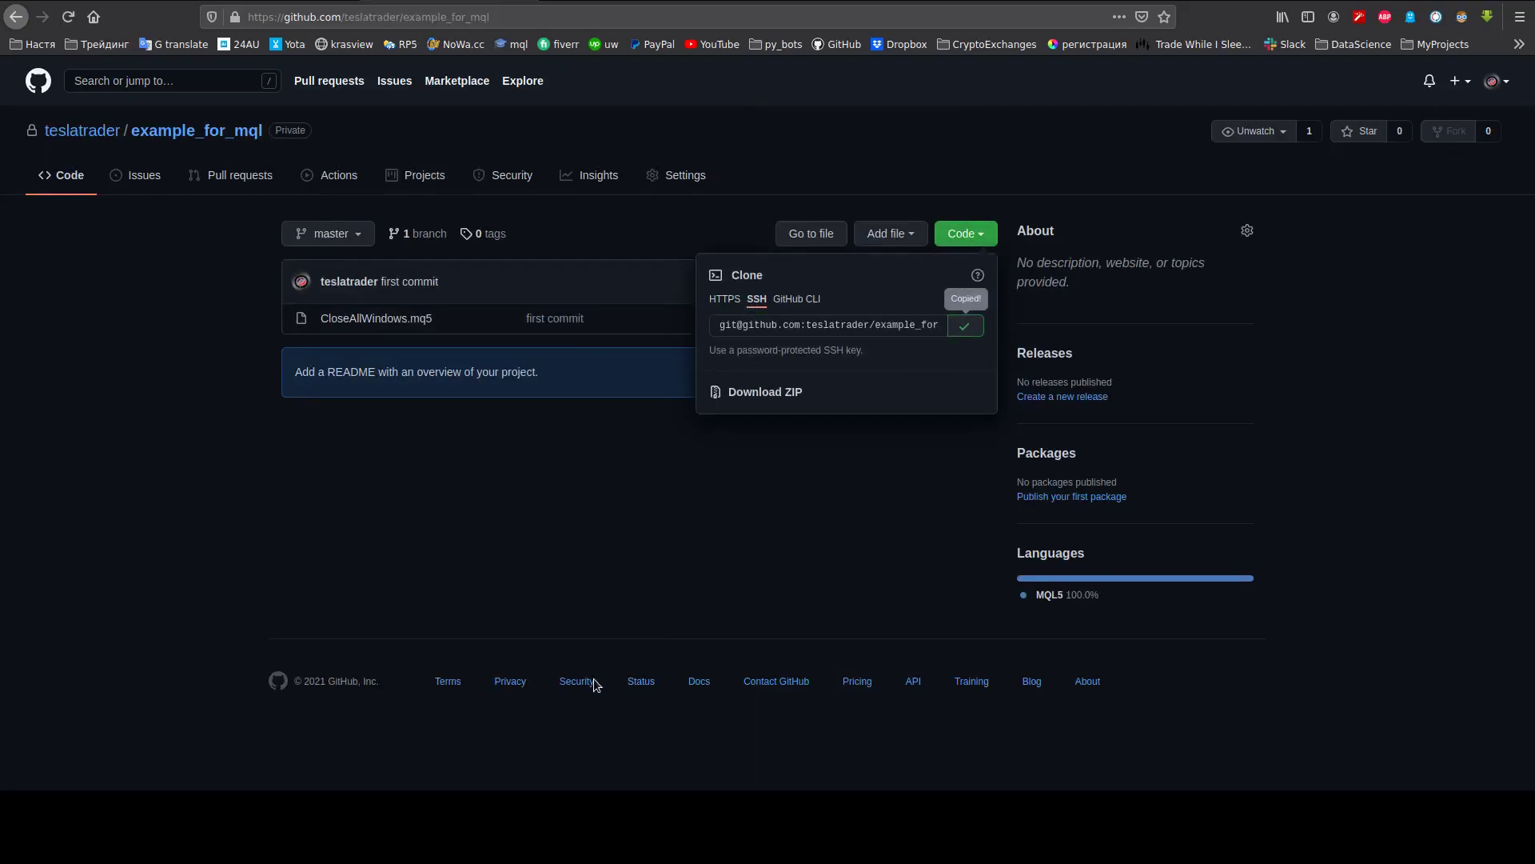
key(alt+Tab)
click(396, 141)
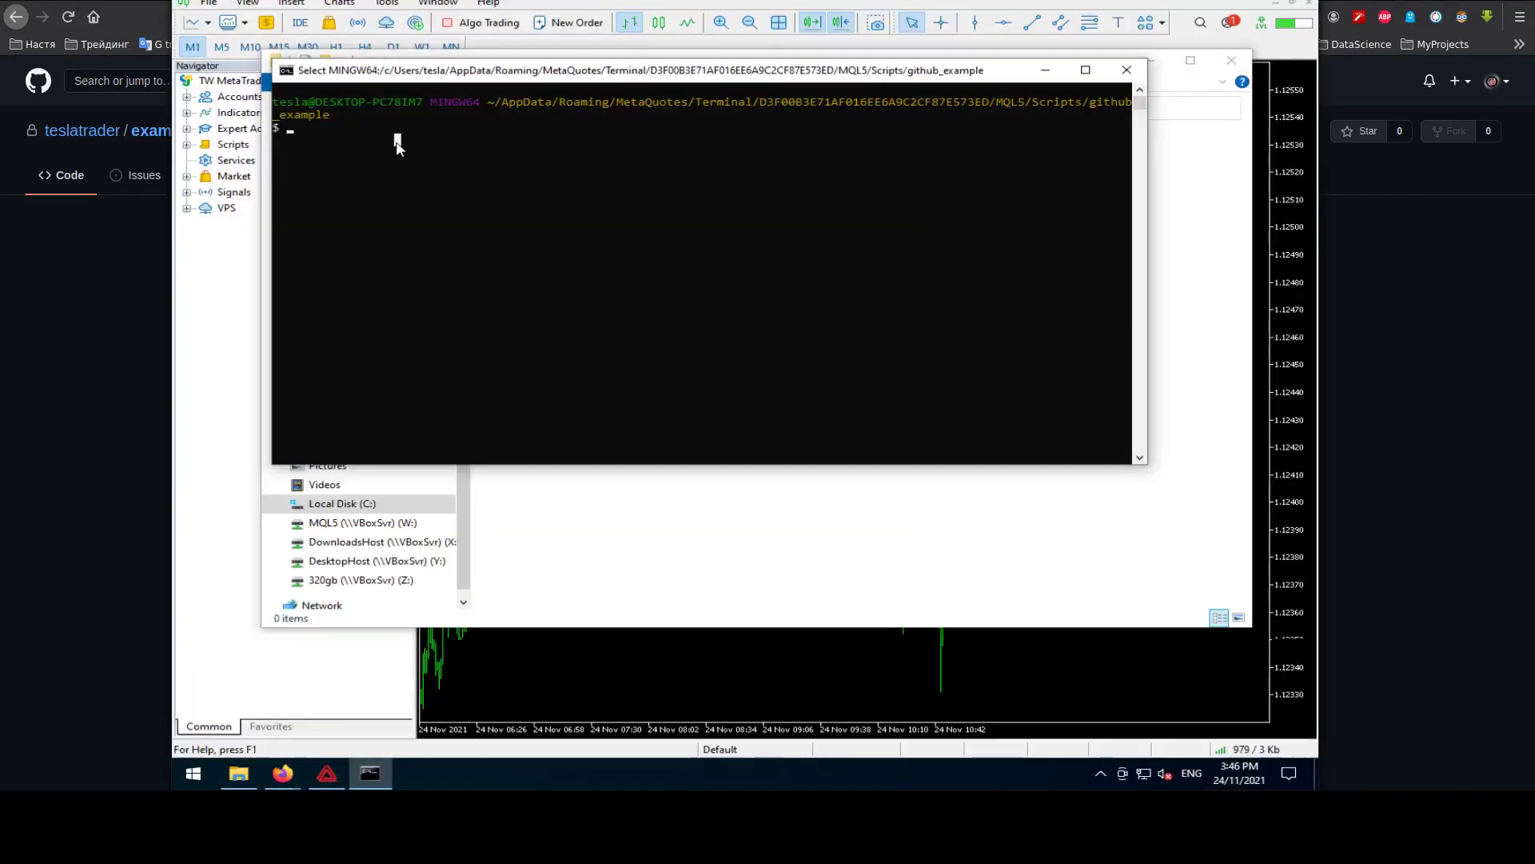
text(git clone)
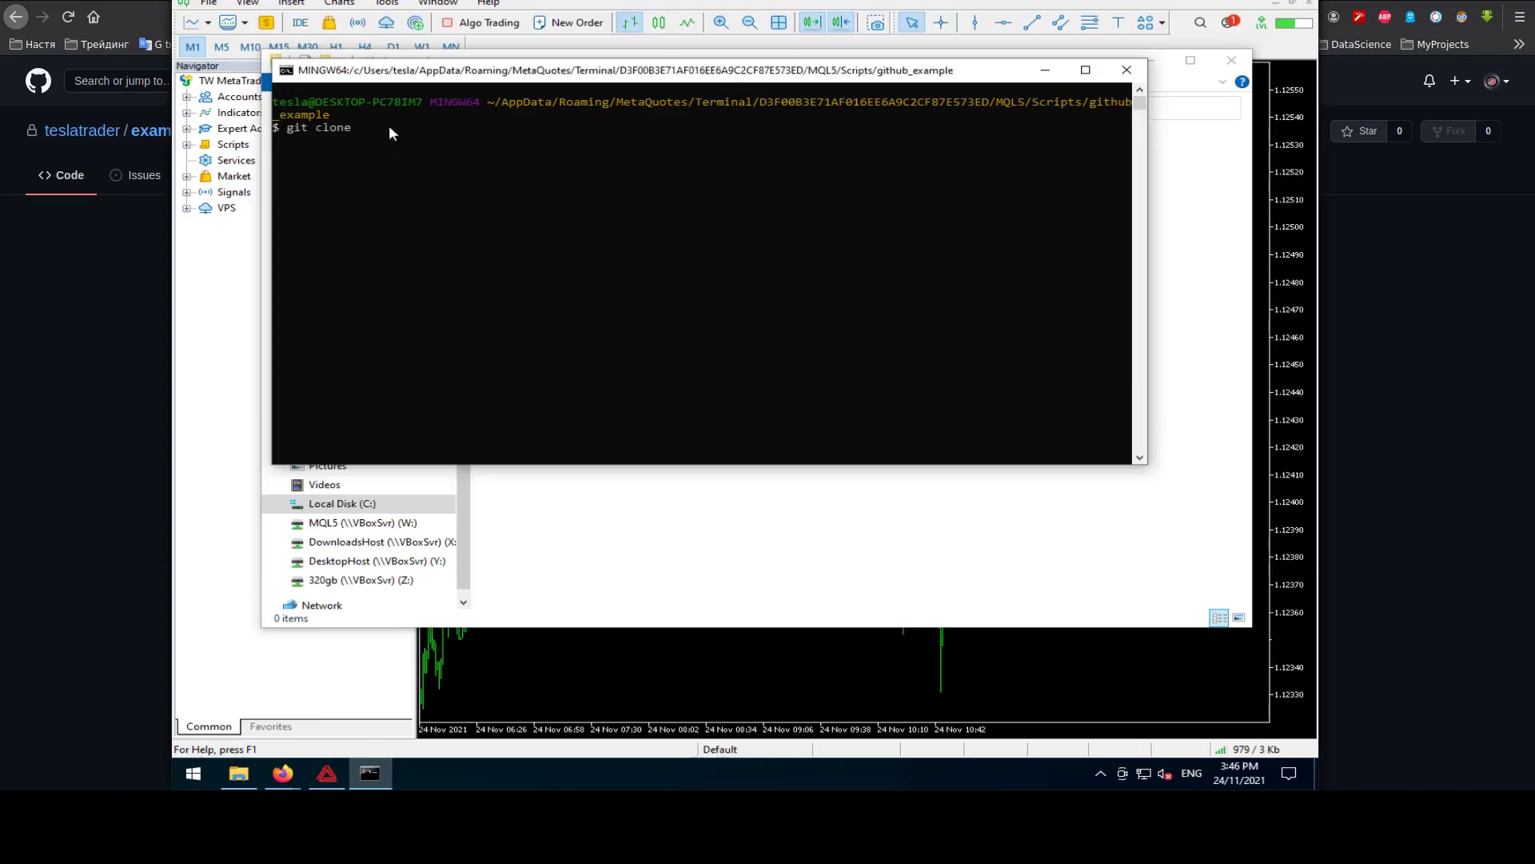
Run git clone with the pasted example_for_mql SSH URL and confirm the new folder in Explorer.
key(shift+Insert)
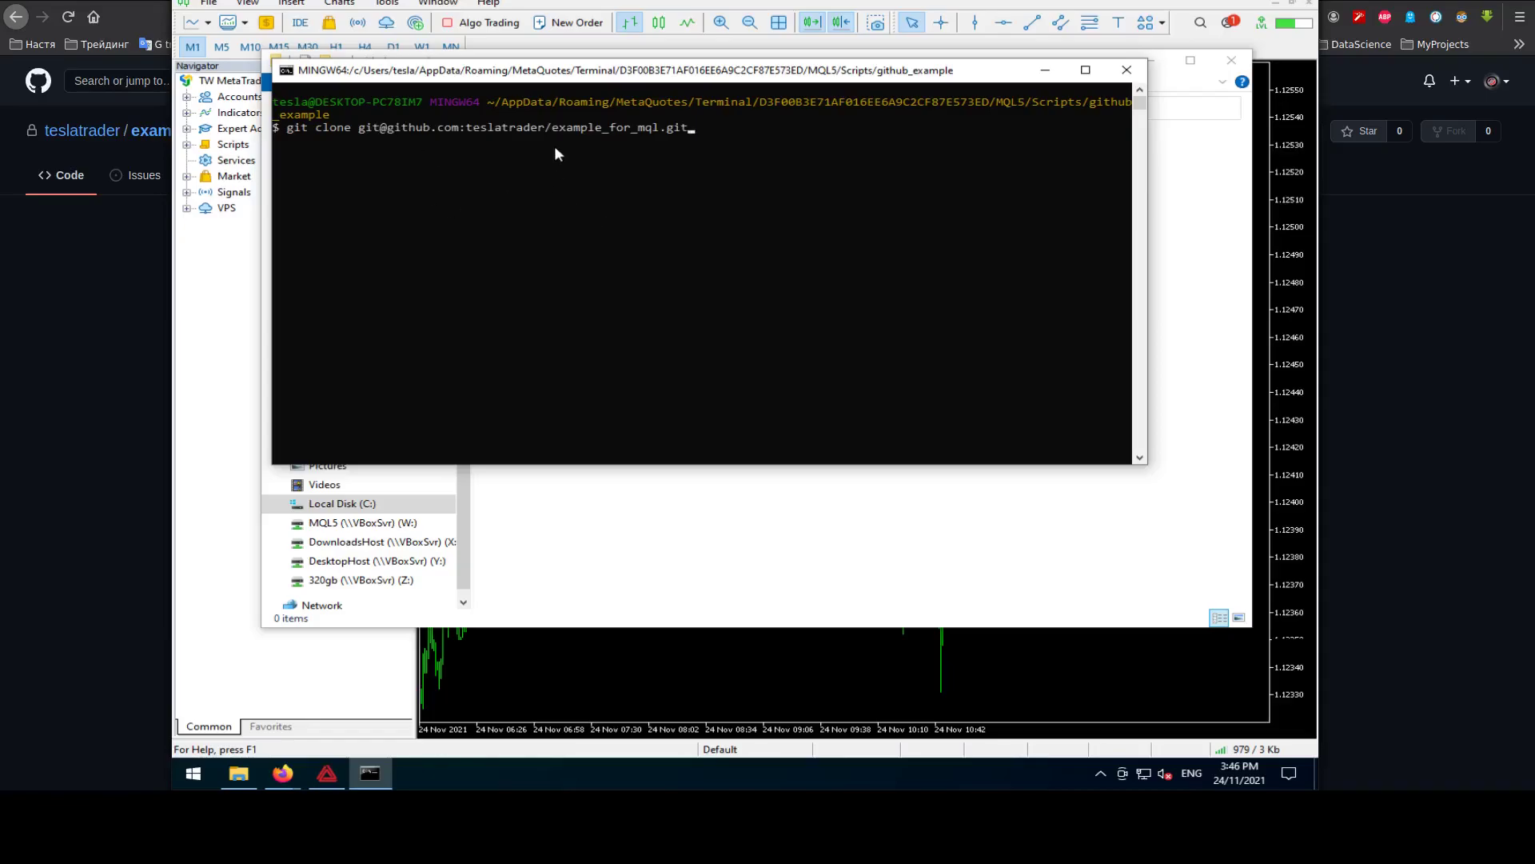
key(Return)
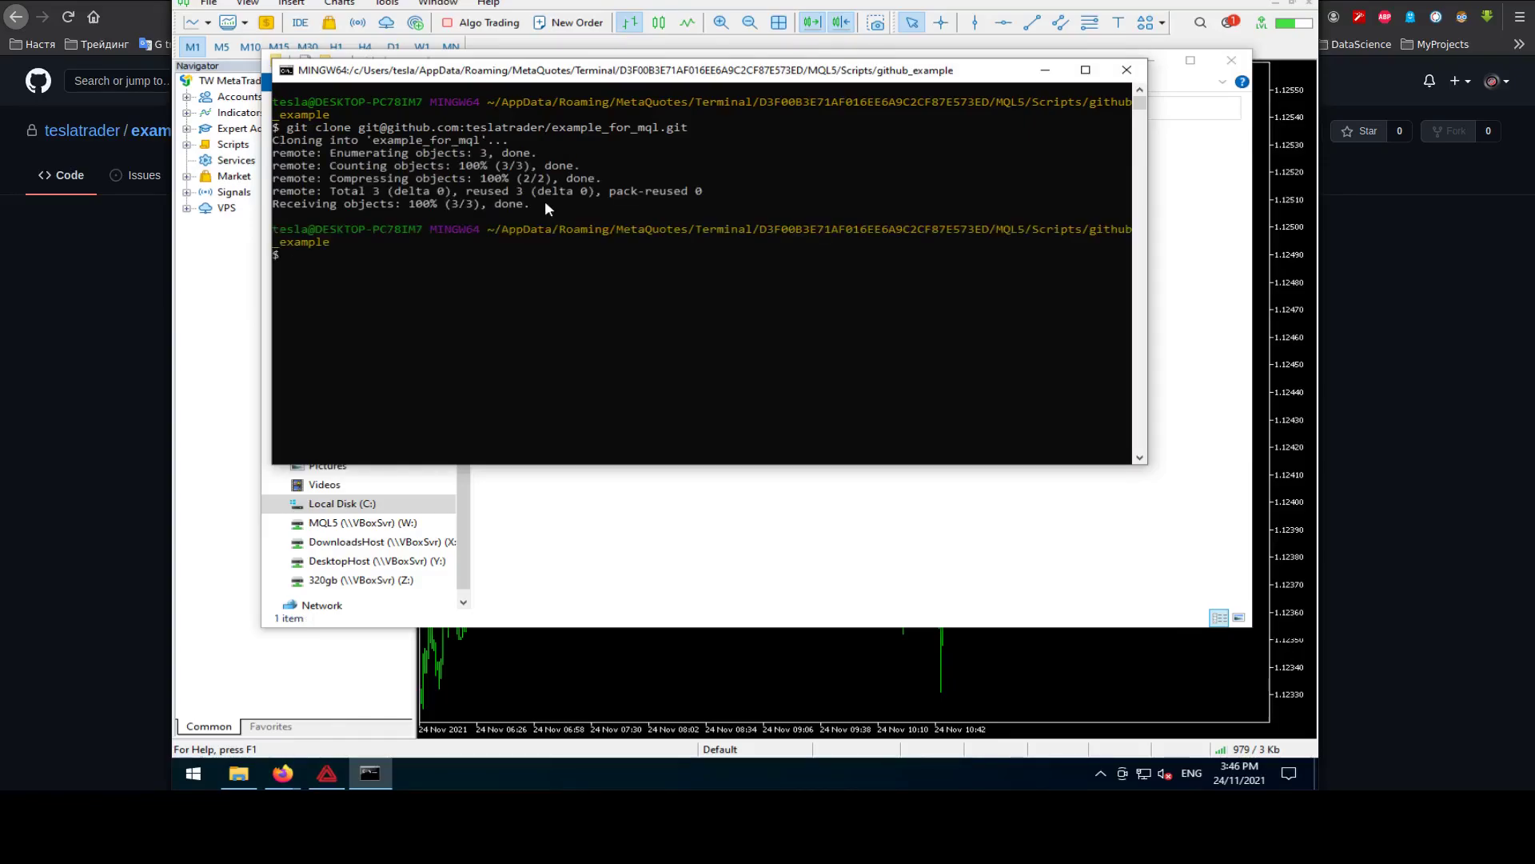
click(703, 565)
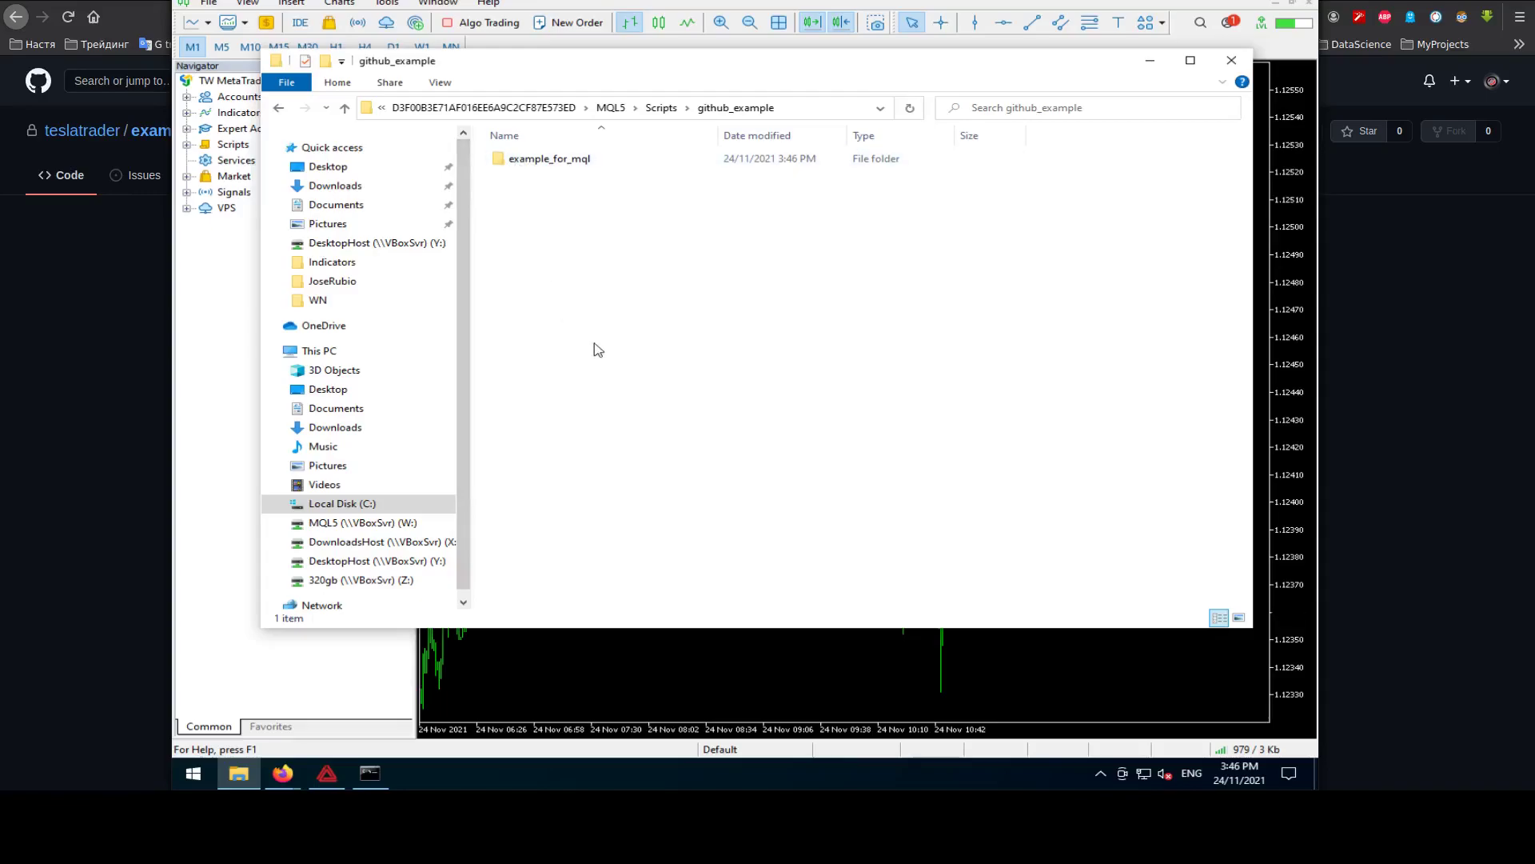
right_click(621, 238)
click(372, 772)
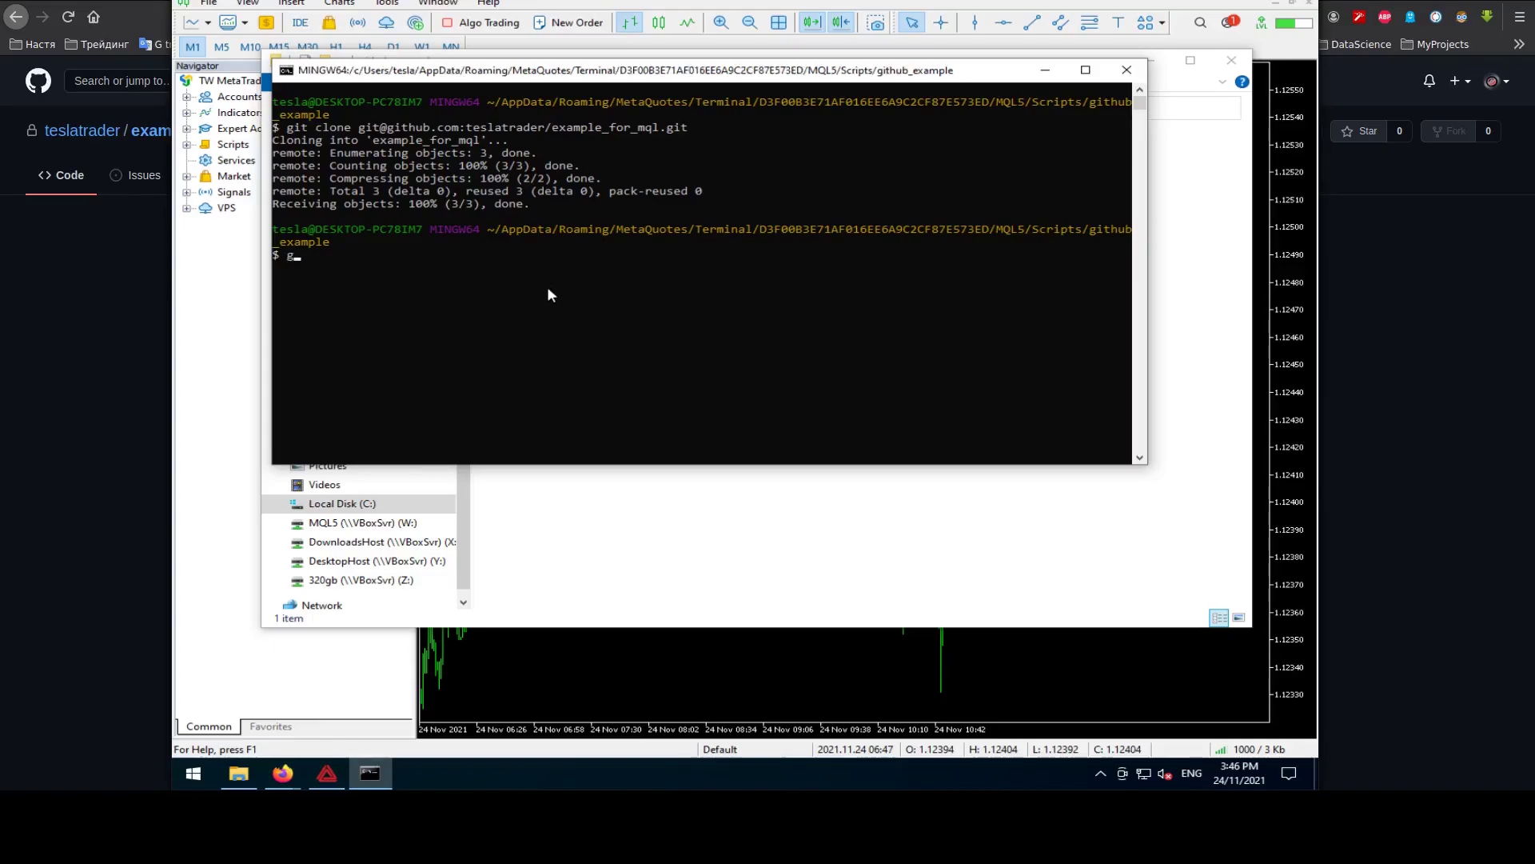
text(git pull)
Enter example_for_mql and confirm git status shows master up to date with origin.
key(Return)
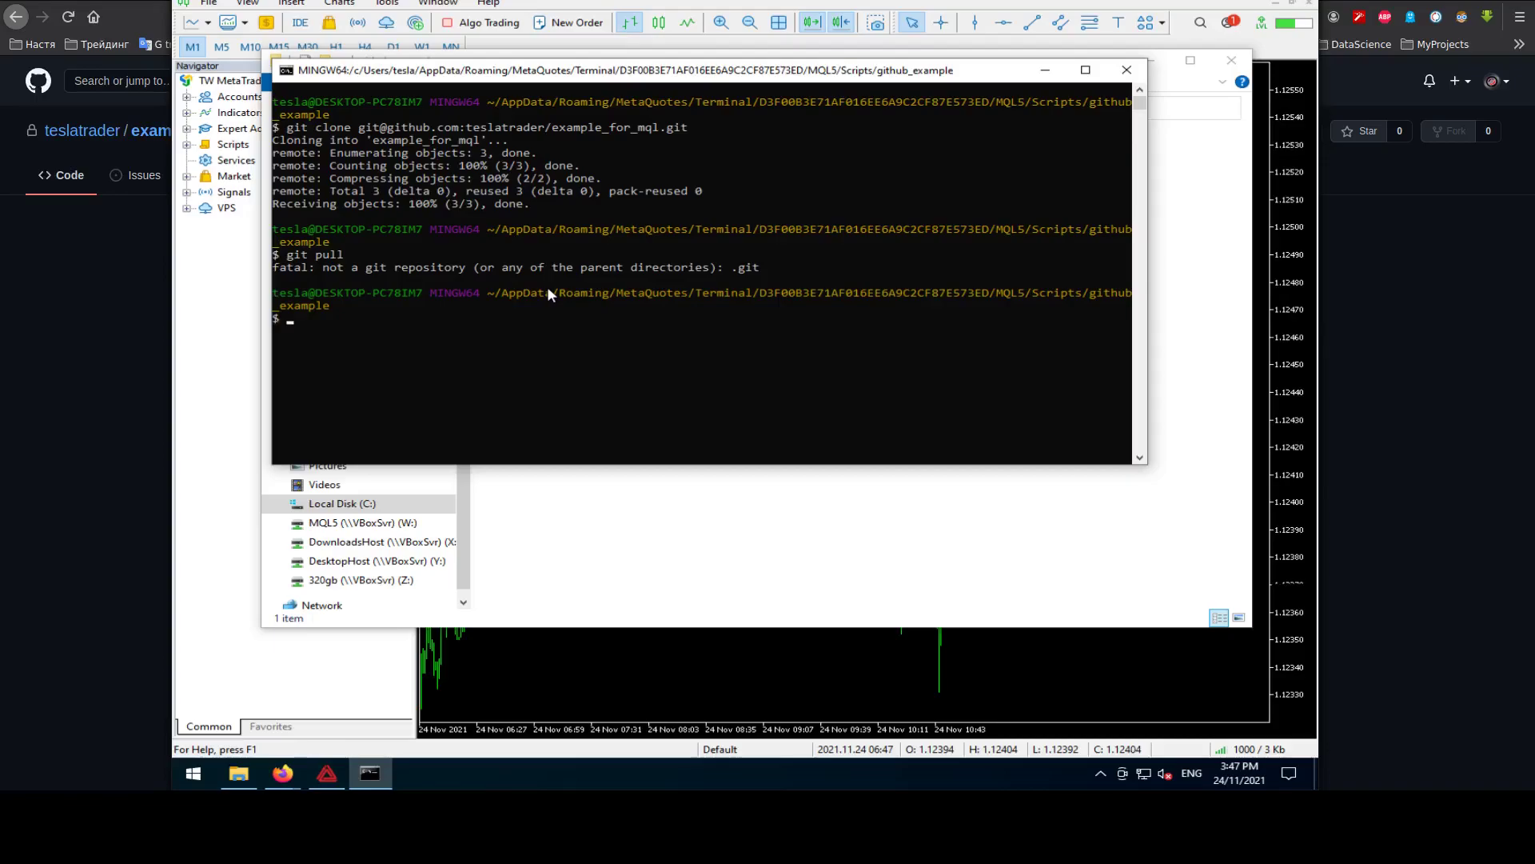
text(cd)
text(git)
key(BackSpace)
key(BackSpace)
key(BackSpace)
key(BackSpace)
key(BackSpace)
key(BackSpace)
text(ls)
key(Return)
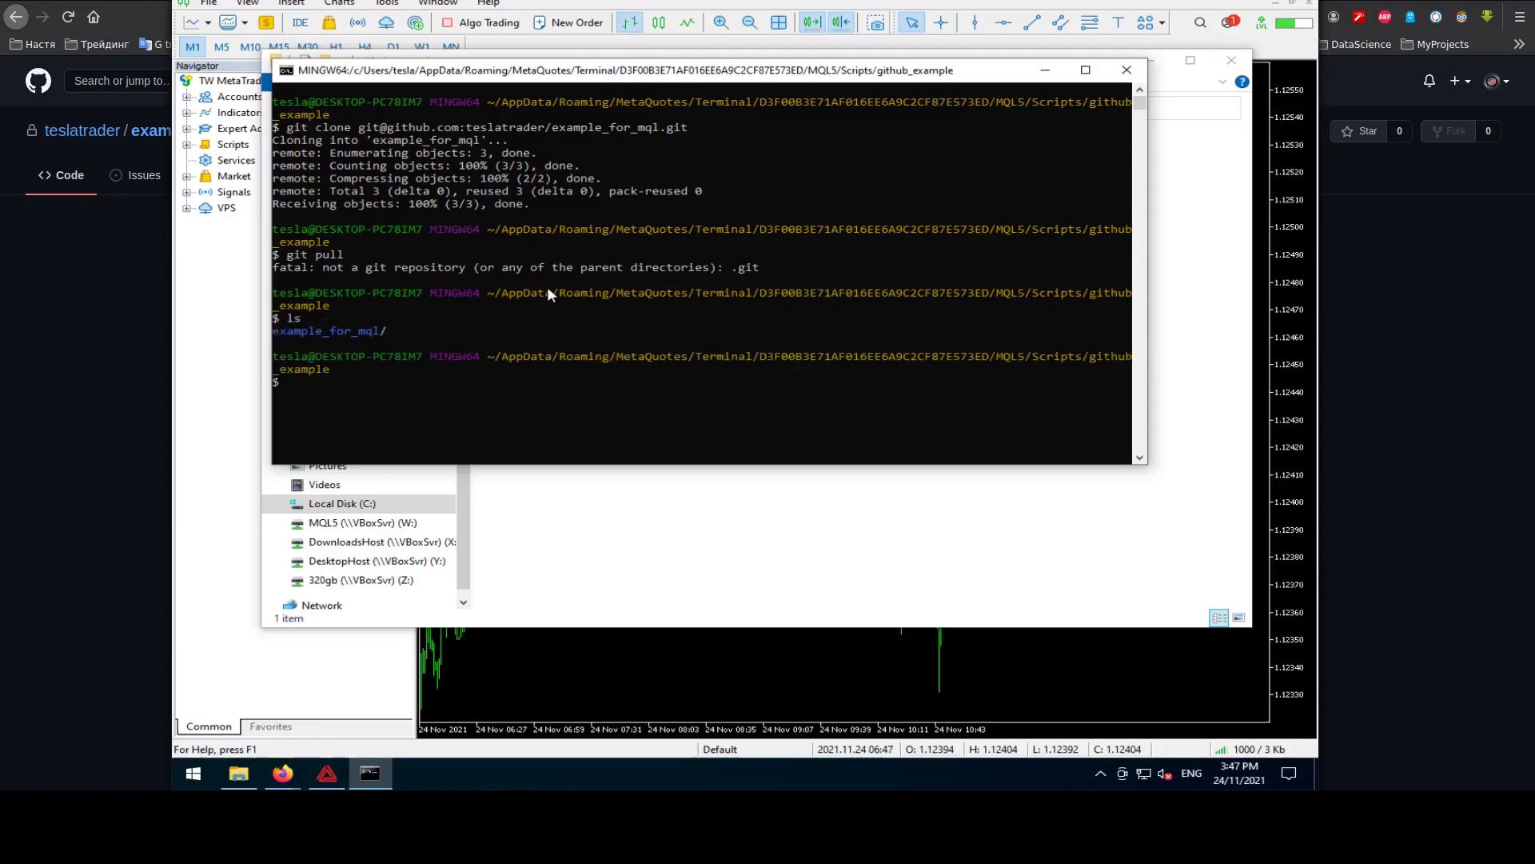
text(exa)
key(Tab)
key(Return)
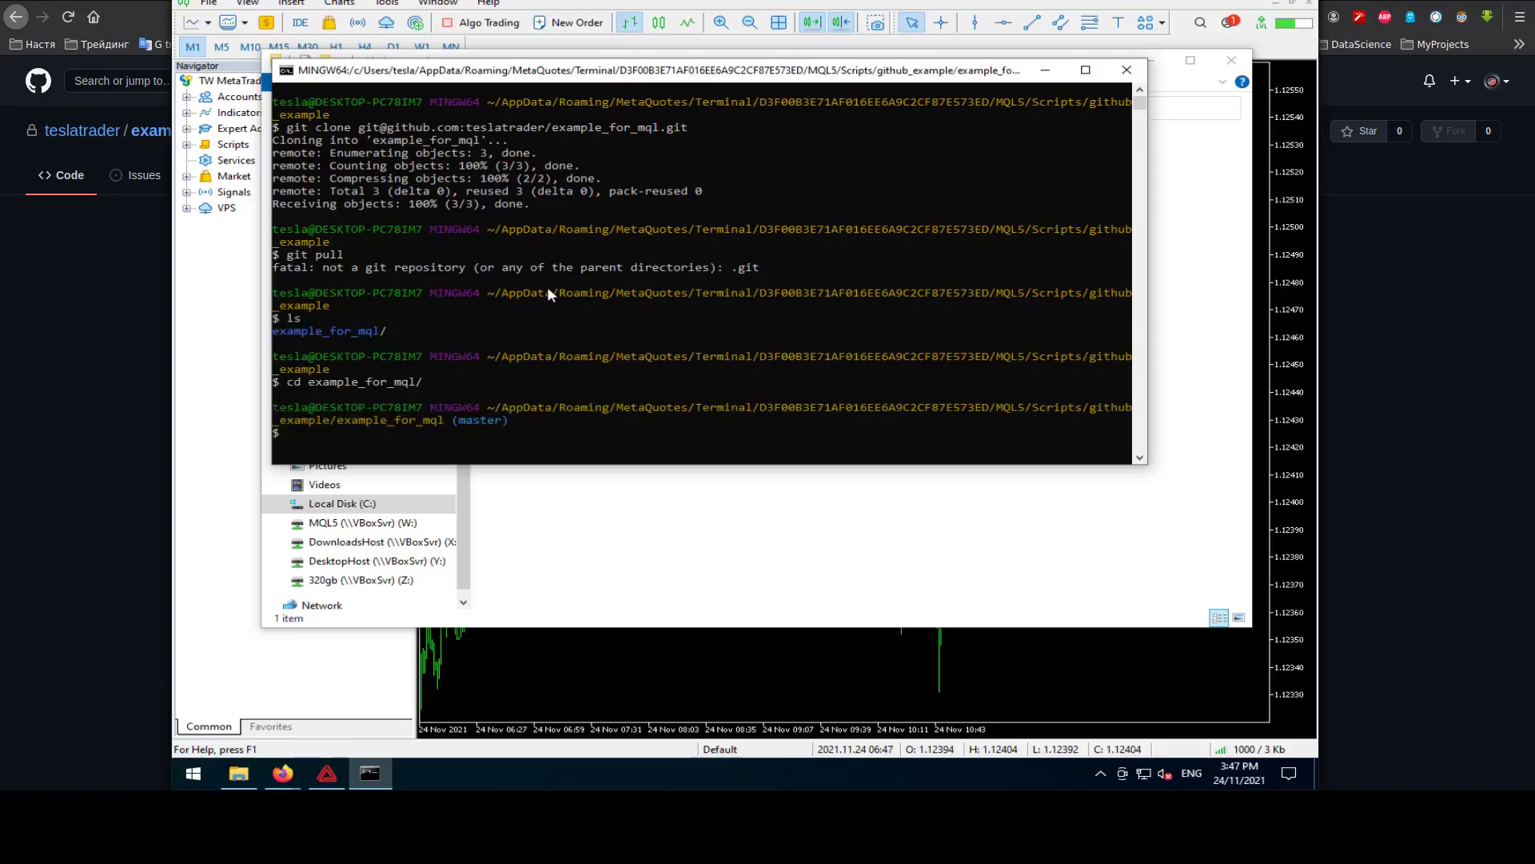
text(atus)
key(Return)
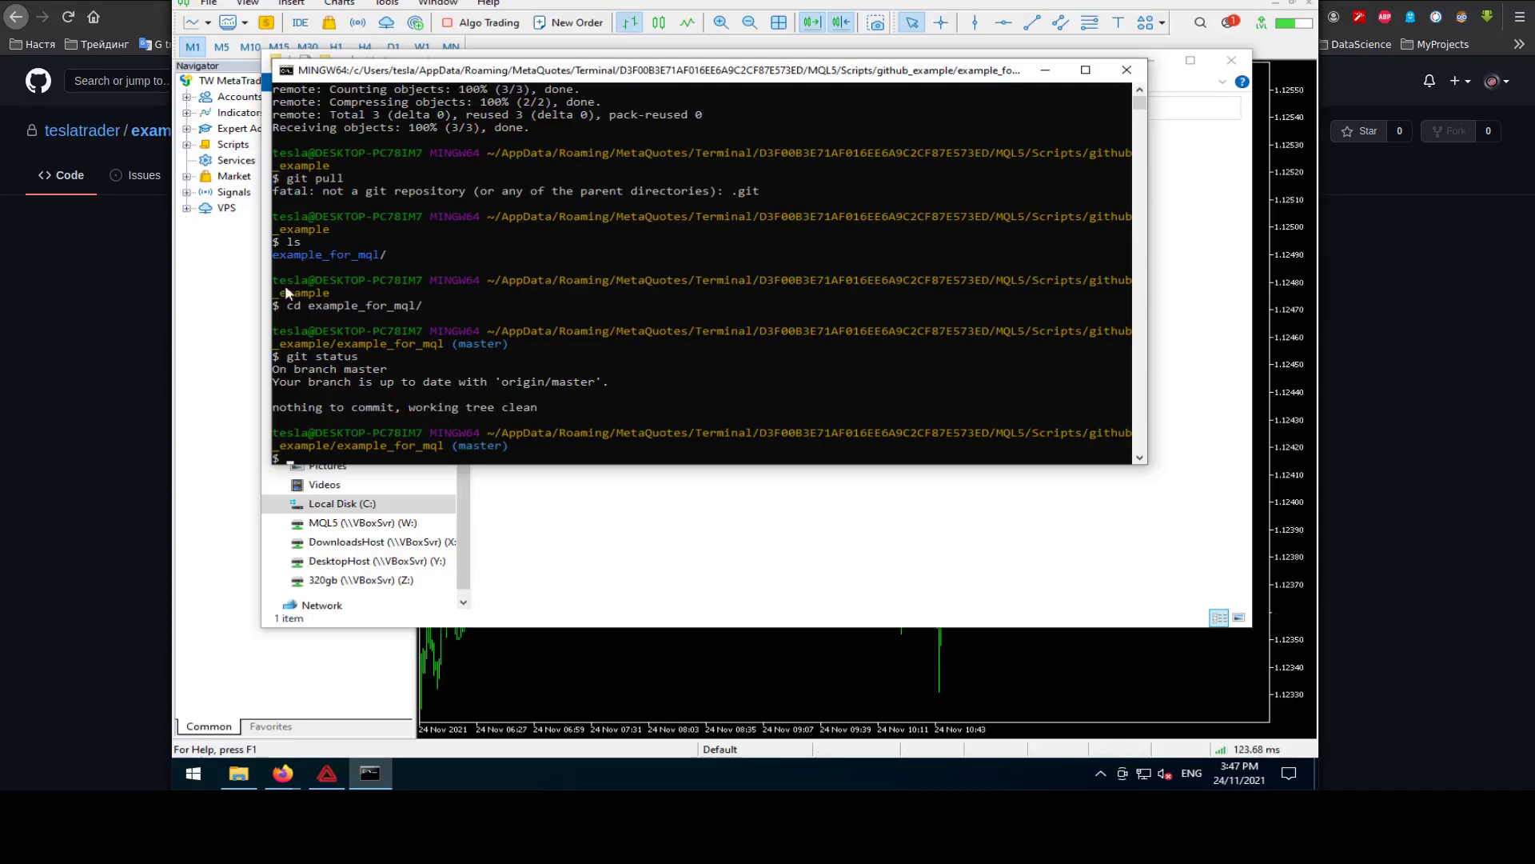
Close the terminal and open the example_for_mql folder in File Explorer.
click(1126, 69)
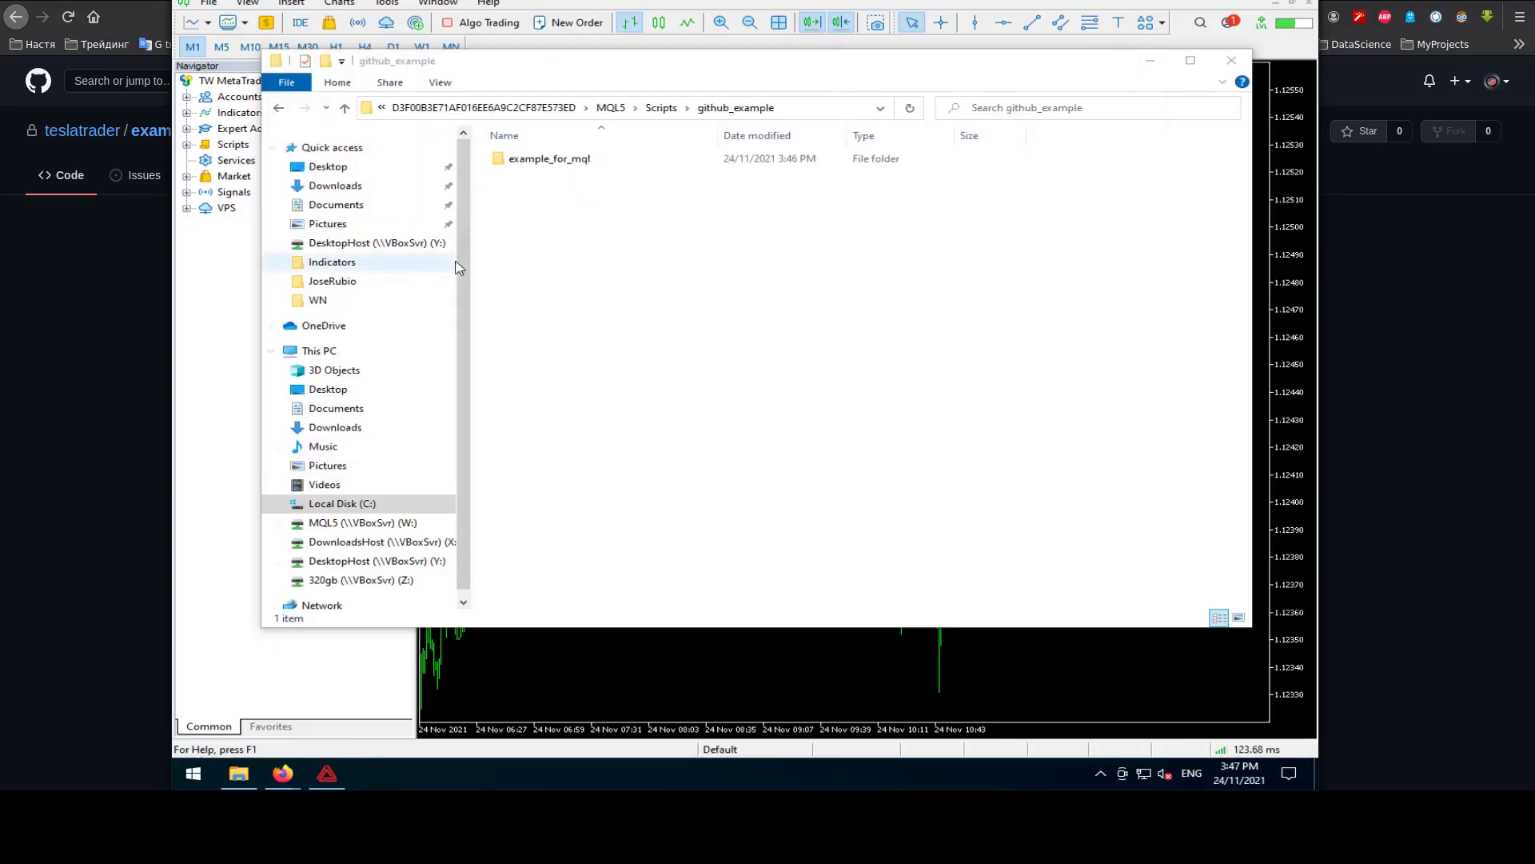
click(506, 162)
double_click(506, 162)
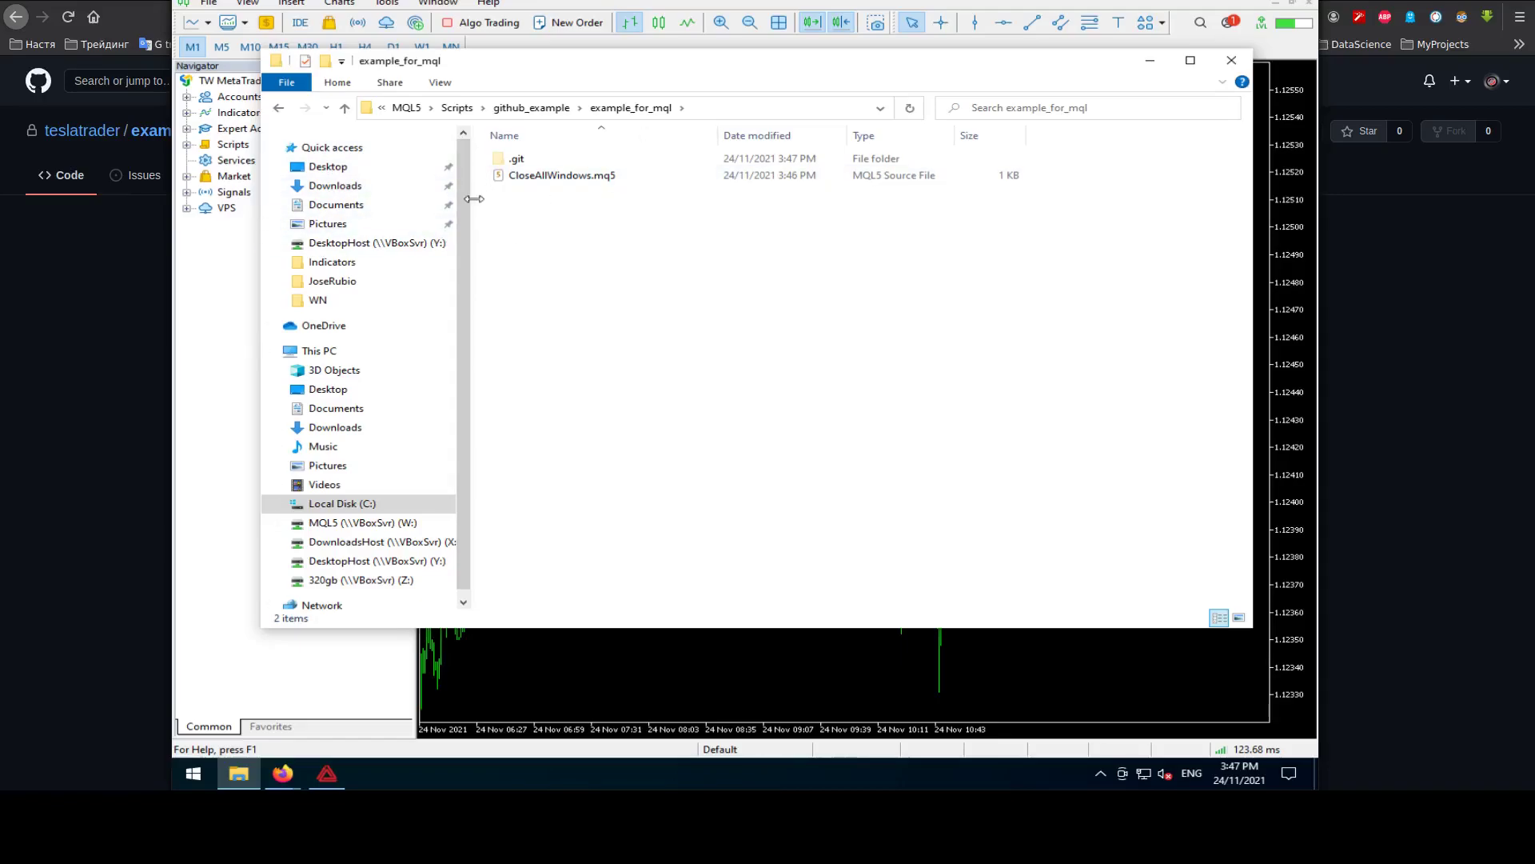
Run git pull in a Git Bash terminal in example_for_mql (already up to date), then exit.
right_click(537, 232)
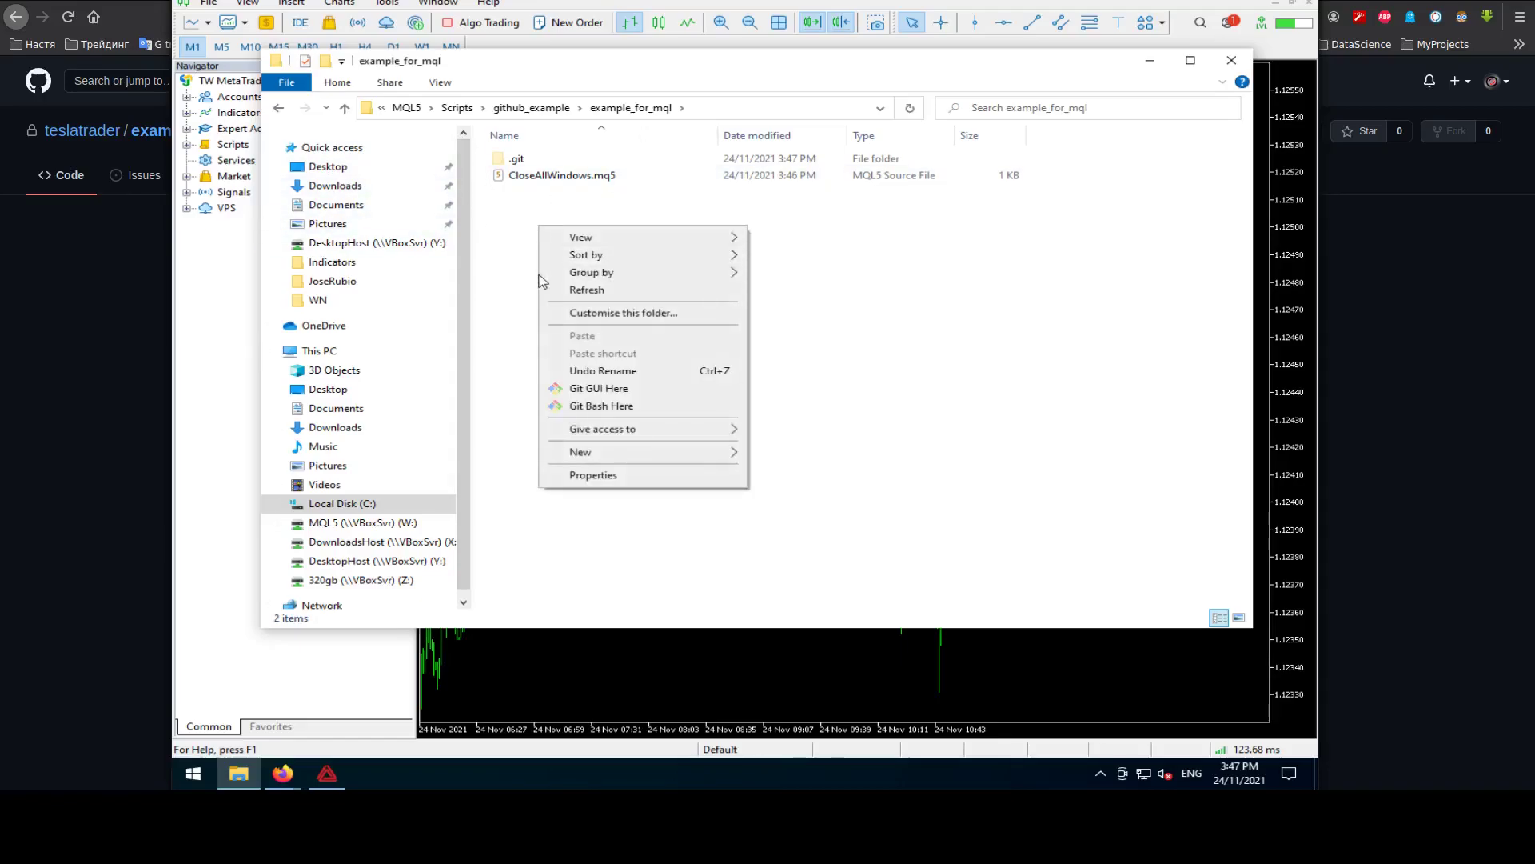
click(589, 412)
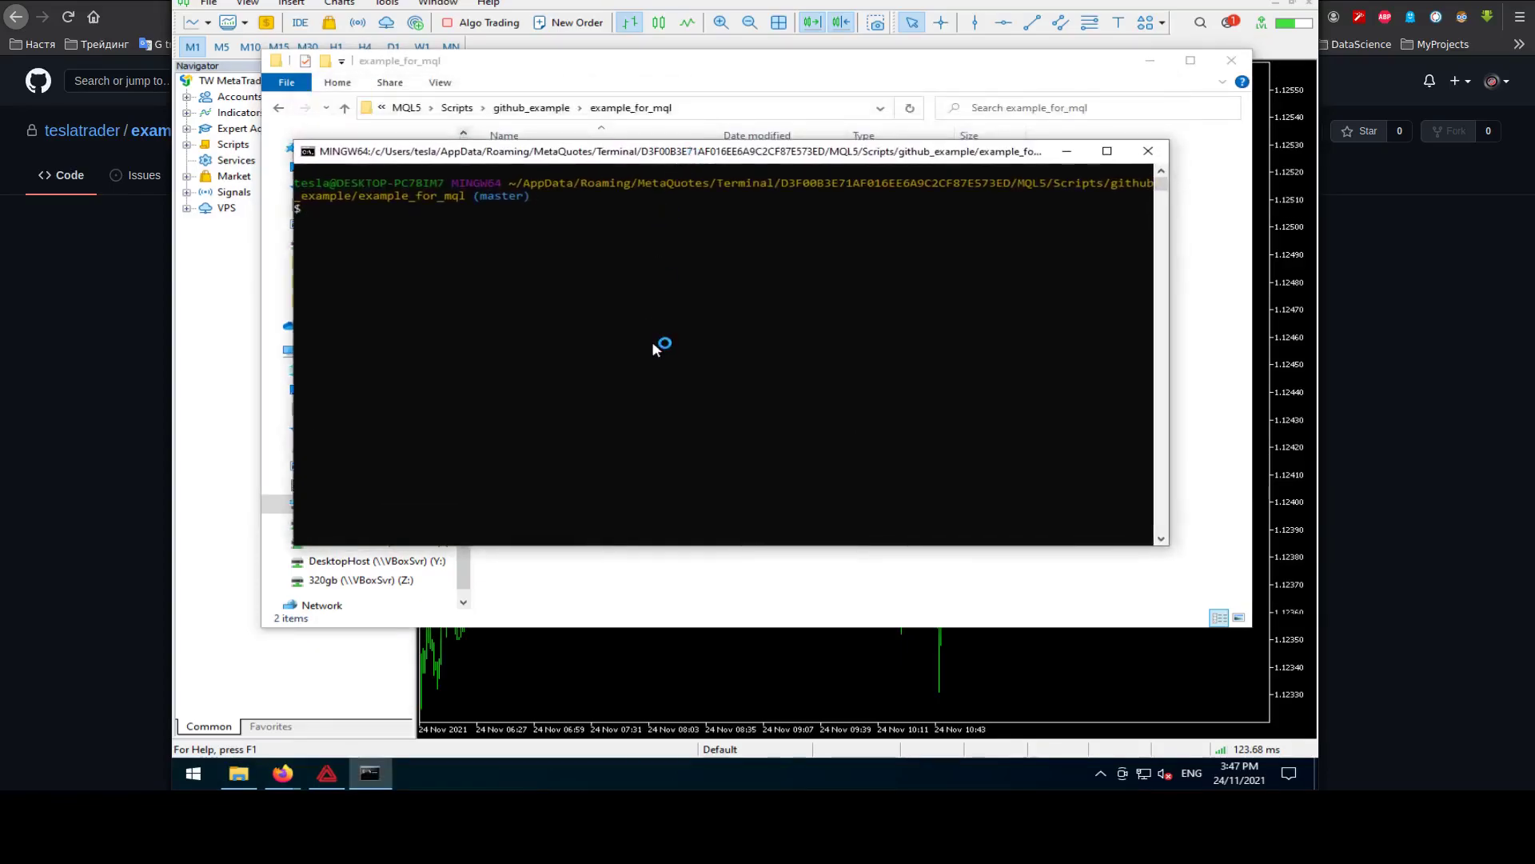
text(git pull)
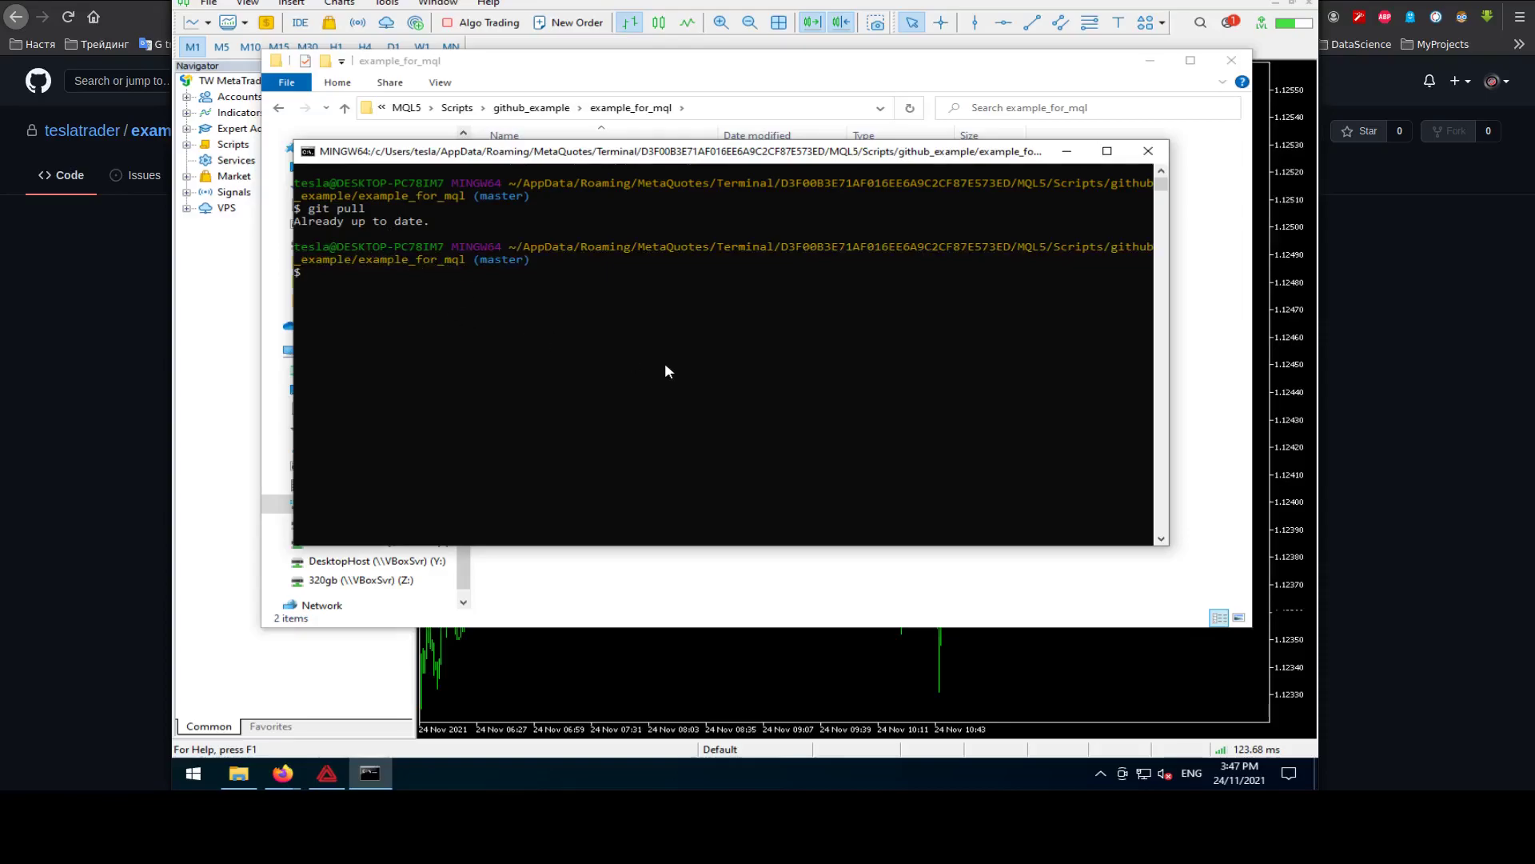
text(exit)
key(Return)
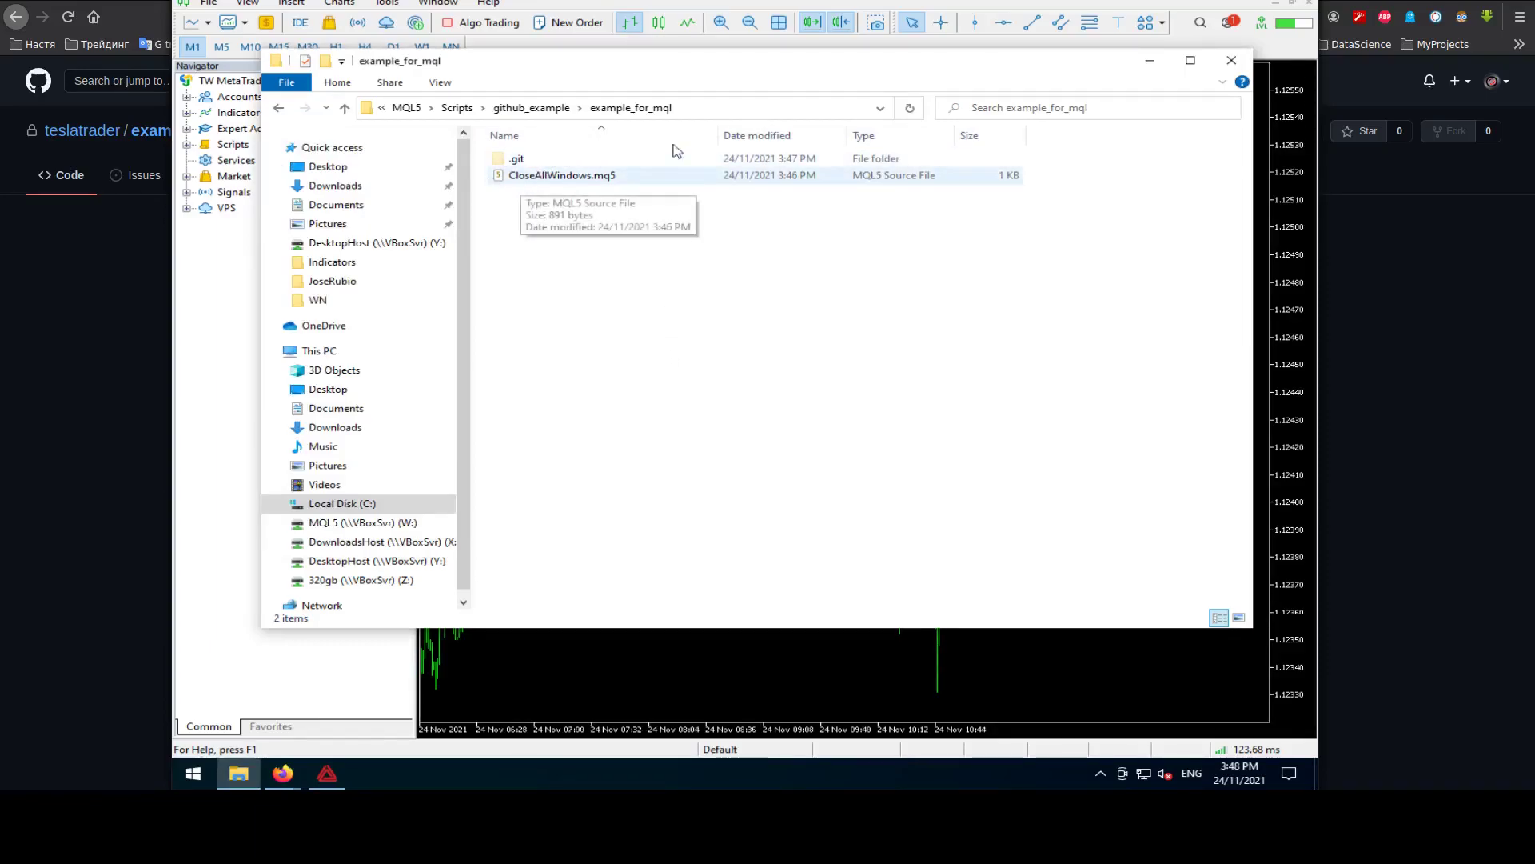
Expand the Scripts list in MetaTrader 5's Navigator and refresh it.
click(202, 289)
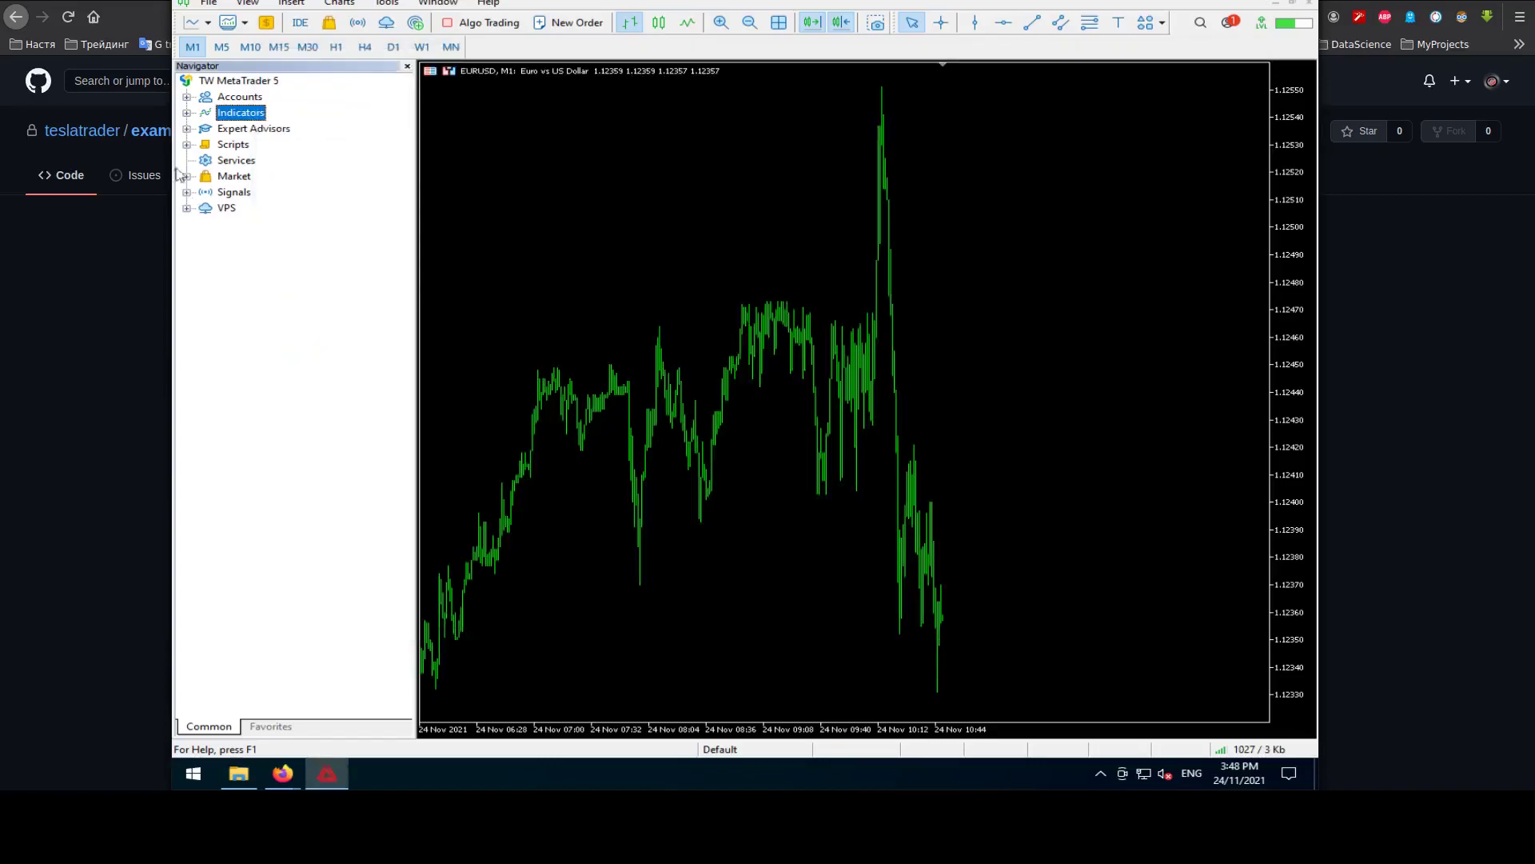
click(186, 144)
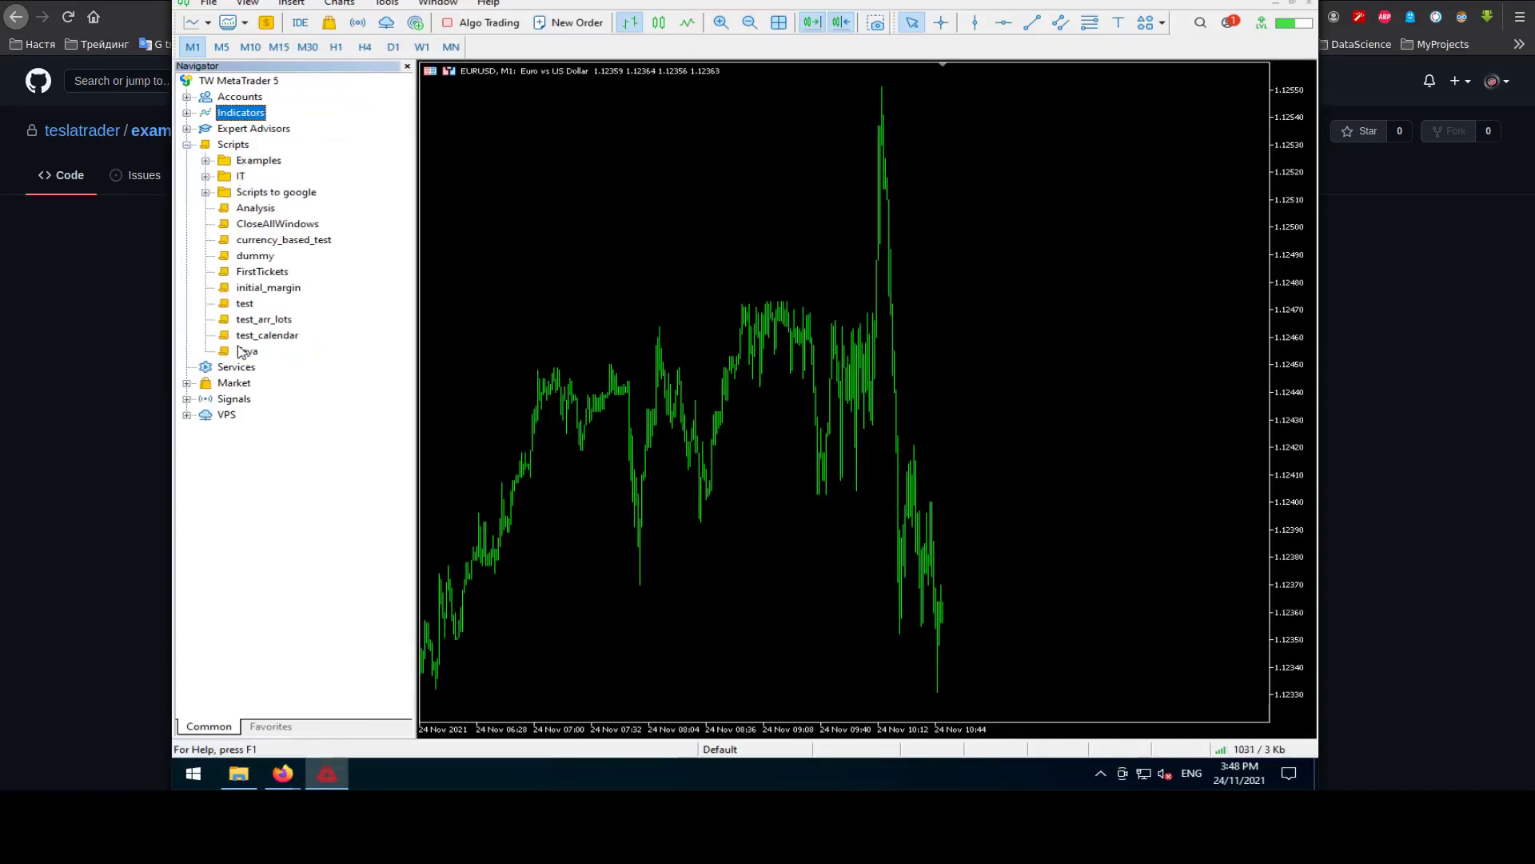
click(282, 224)
right_click(233, 211)
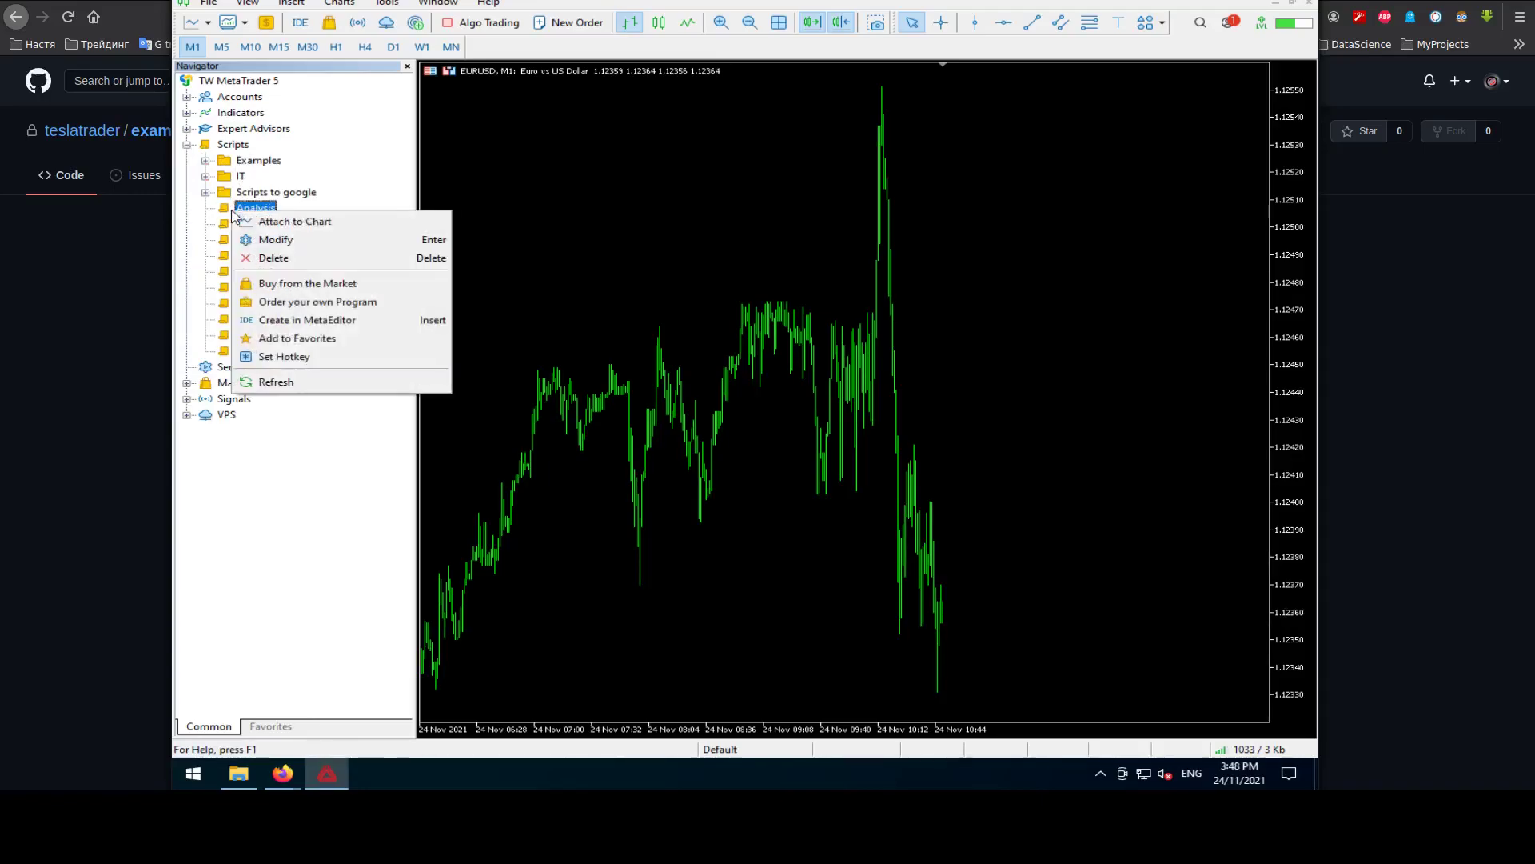
click(264, 383)
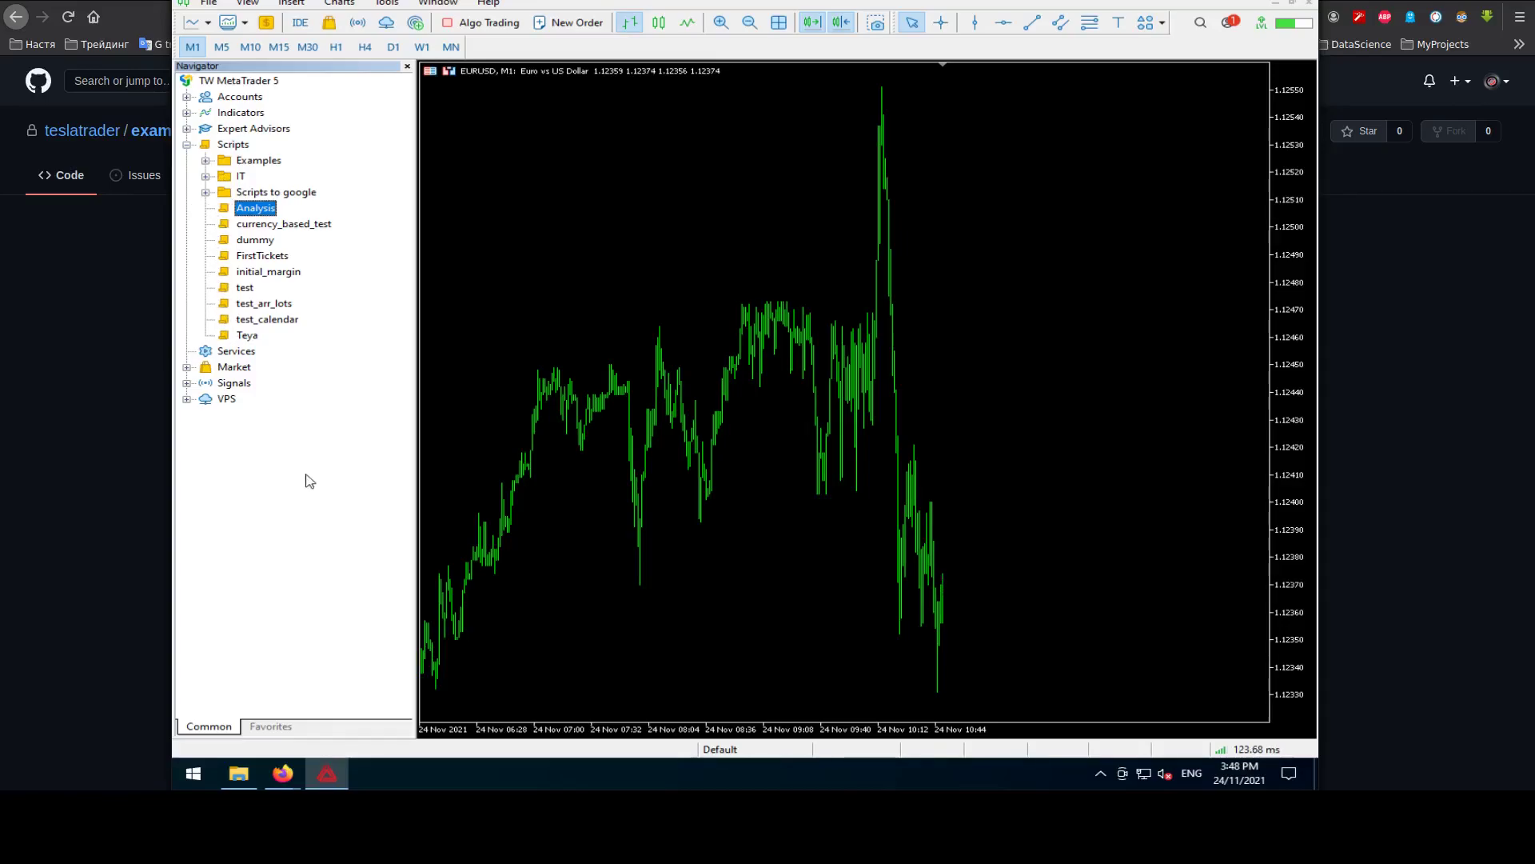
Open CloseAllWindows.mq5 in MetaEditor, compile it with 0 errors, and close the editor.
click(239, 774)
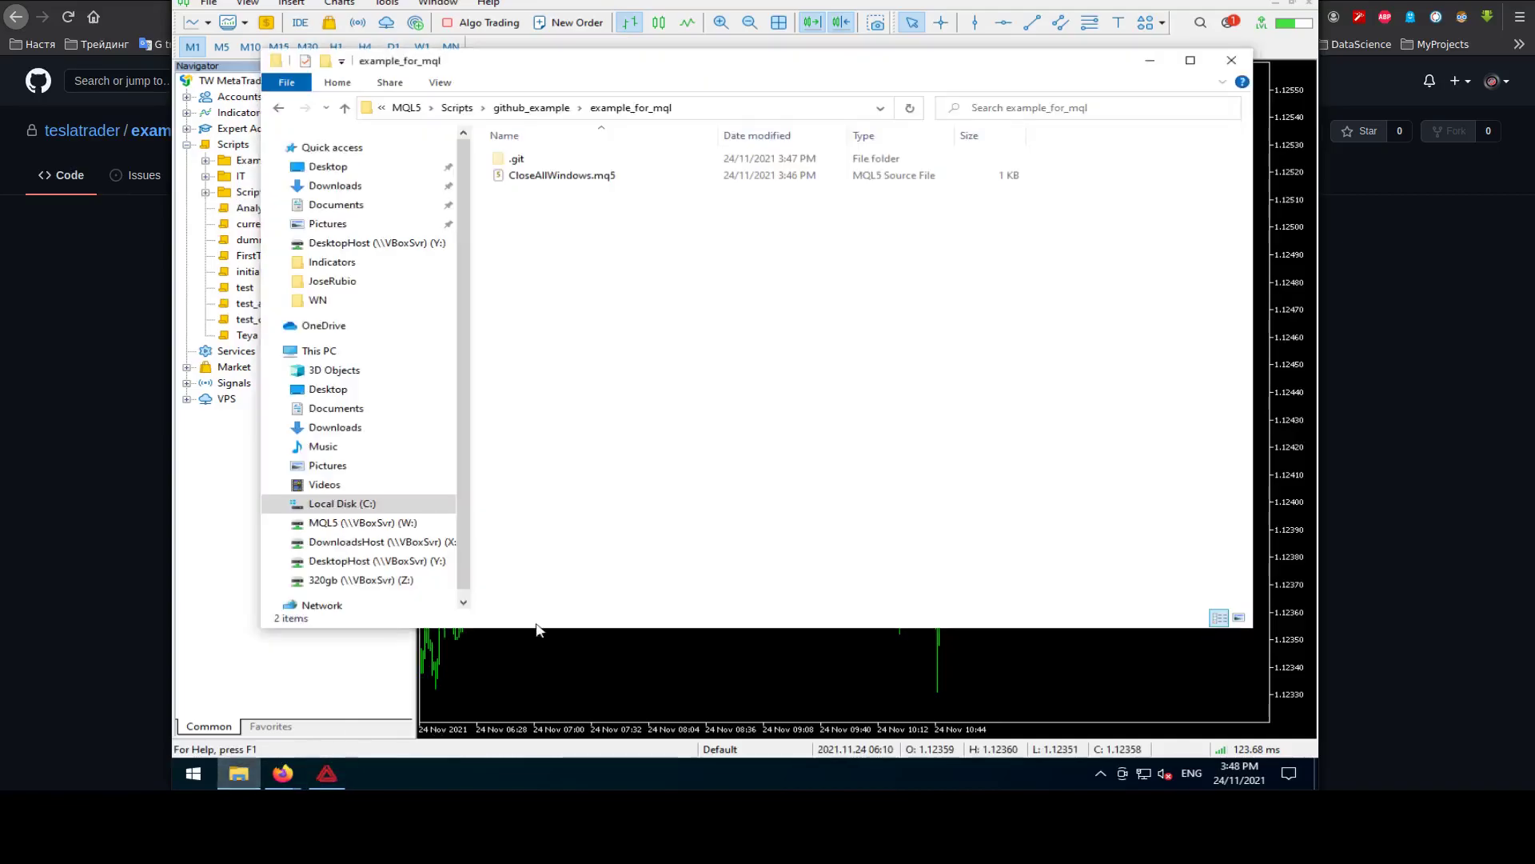
double_click(553, 176)
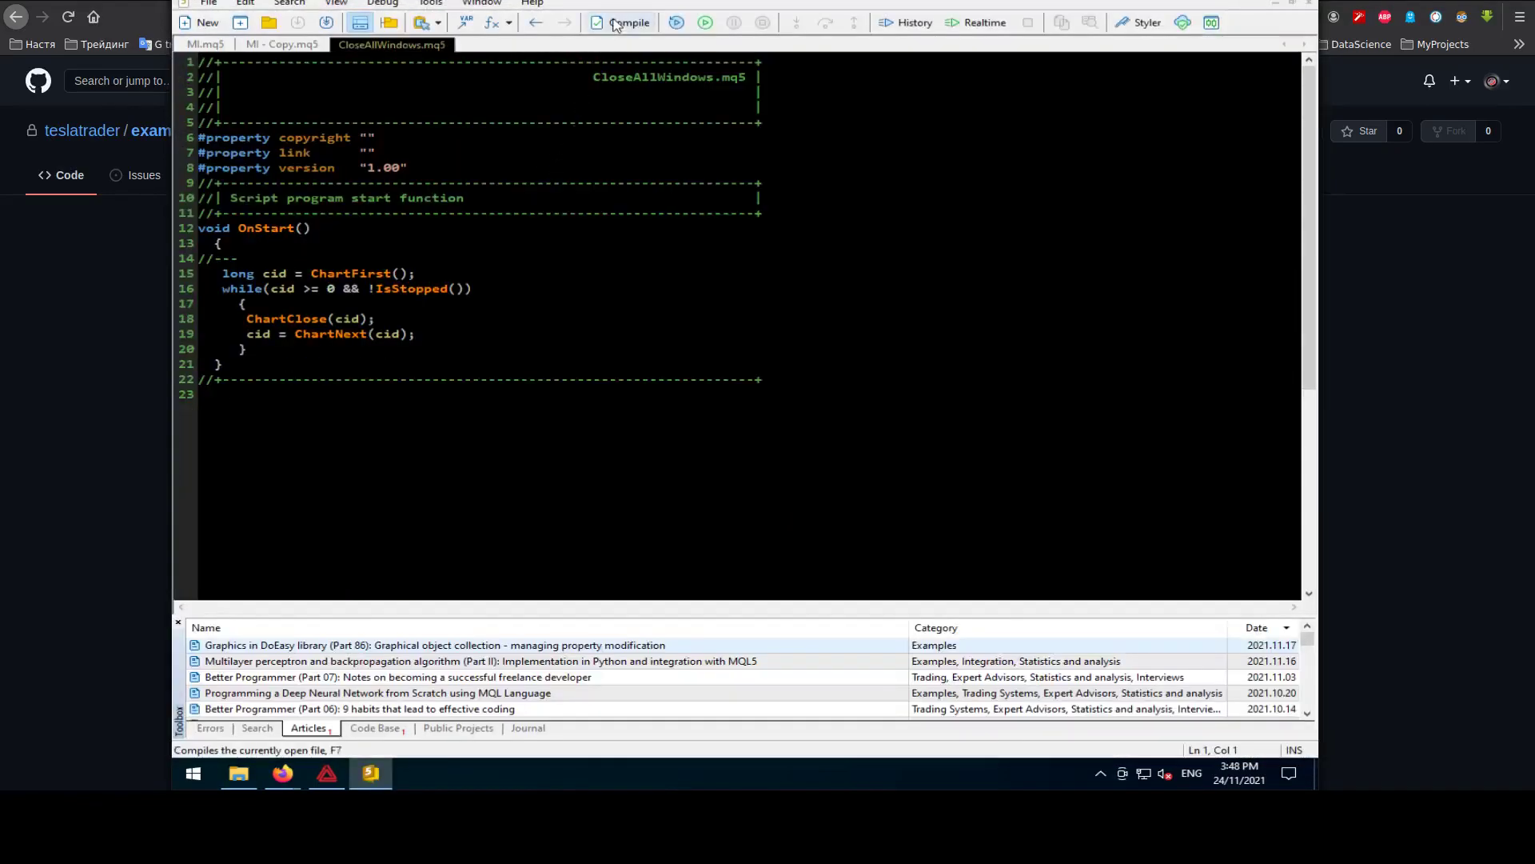
click(621, 22)
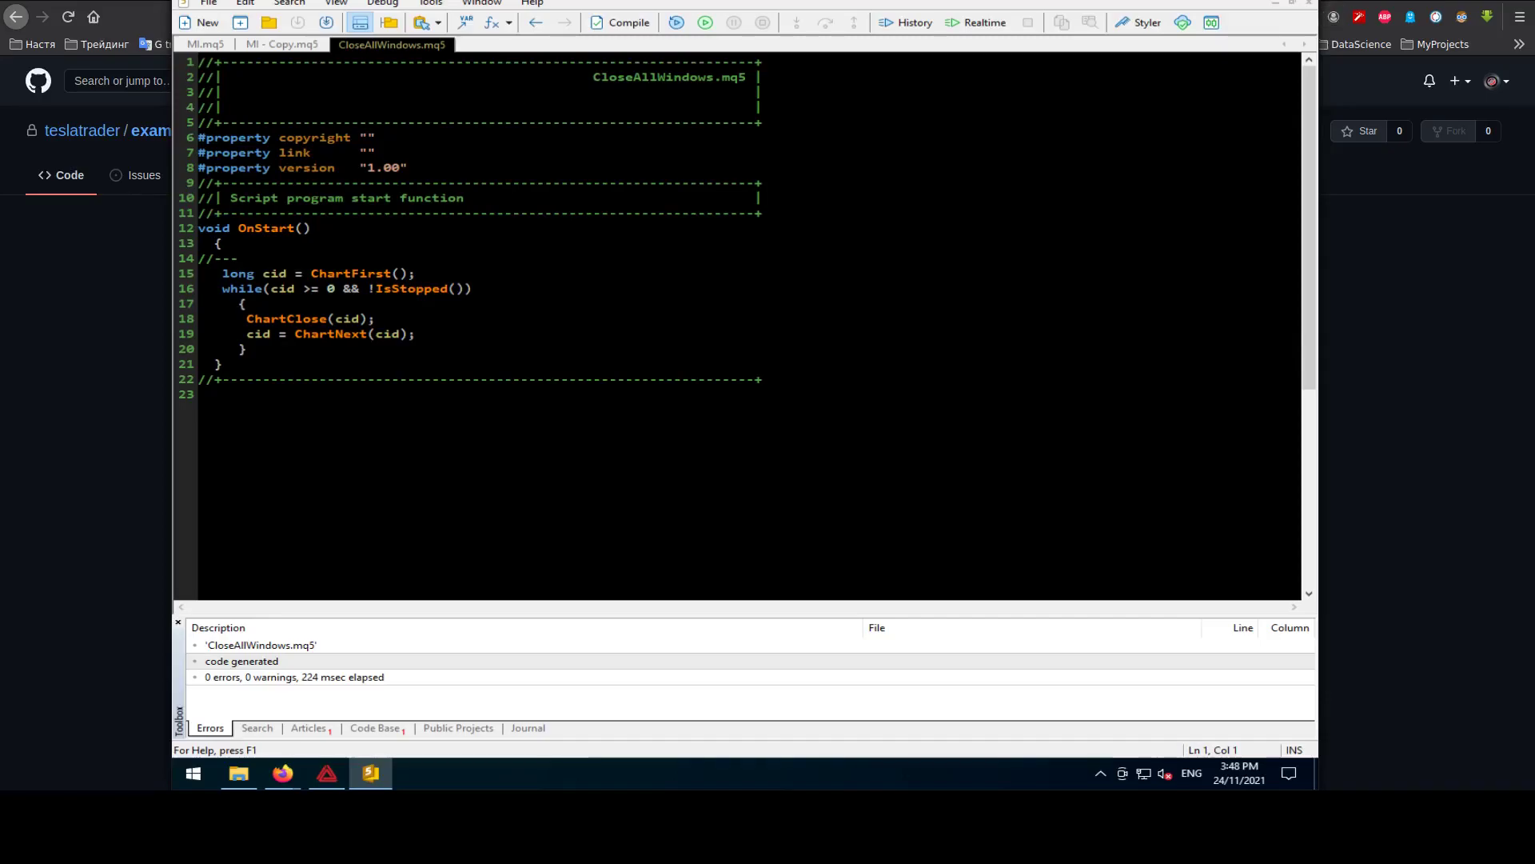
click(1305, 3)
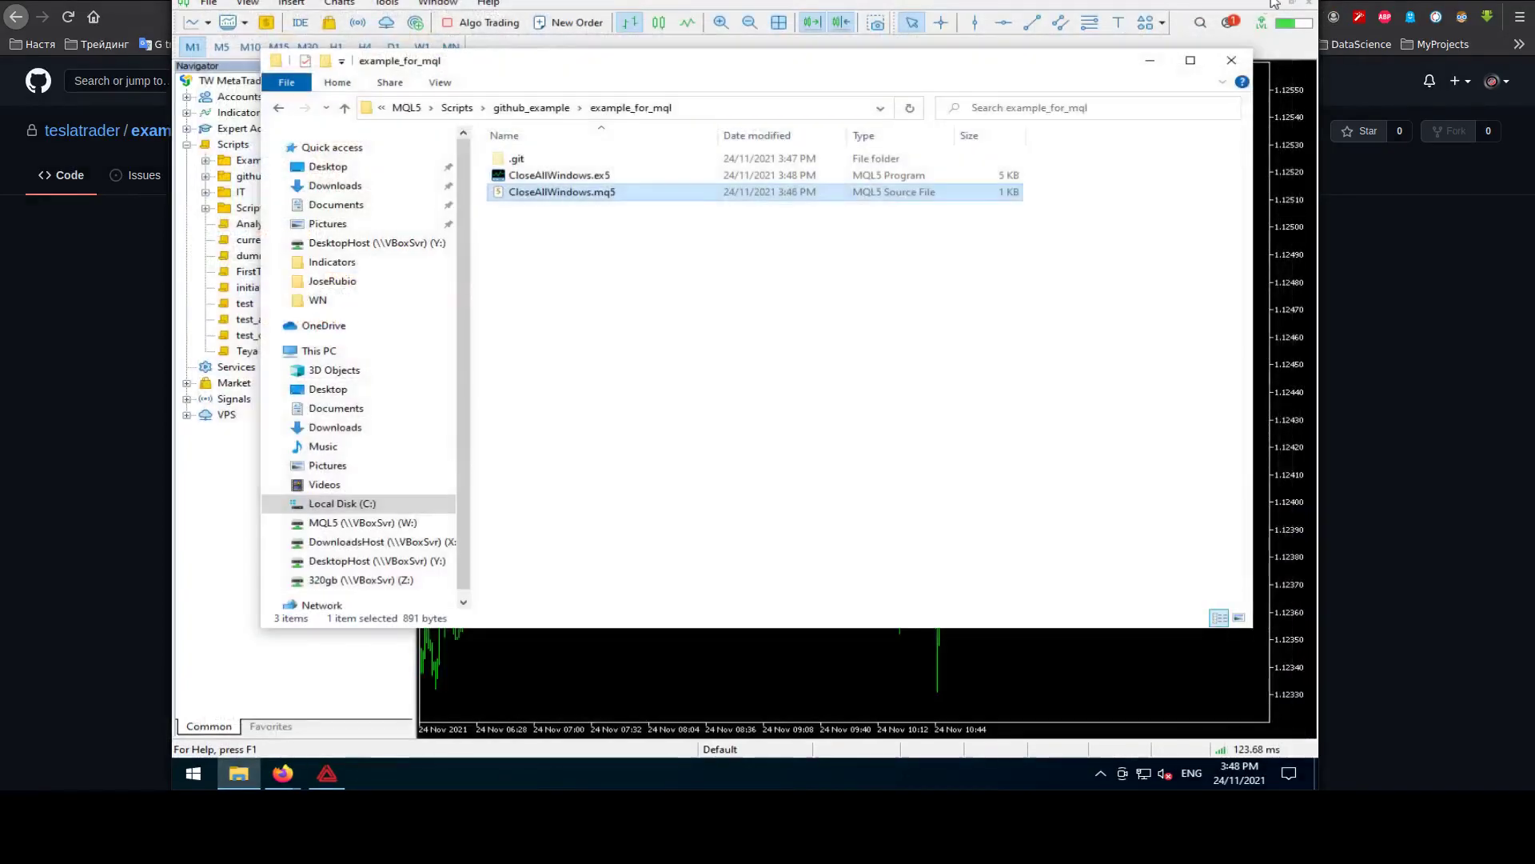
Refresh the Navigator and expand Scripts > github_example > example_for_mql to CloseAllWindows.
click(199, 472)
right_click(316, 444)
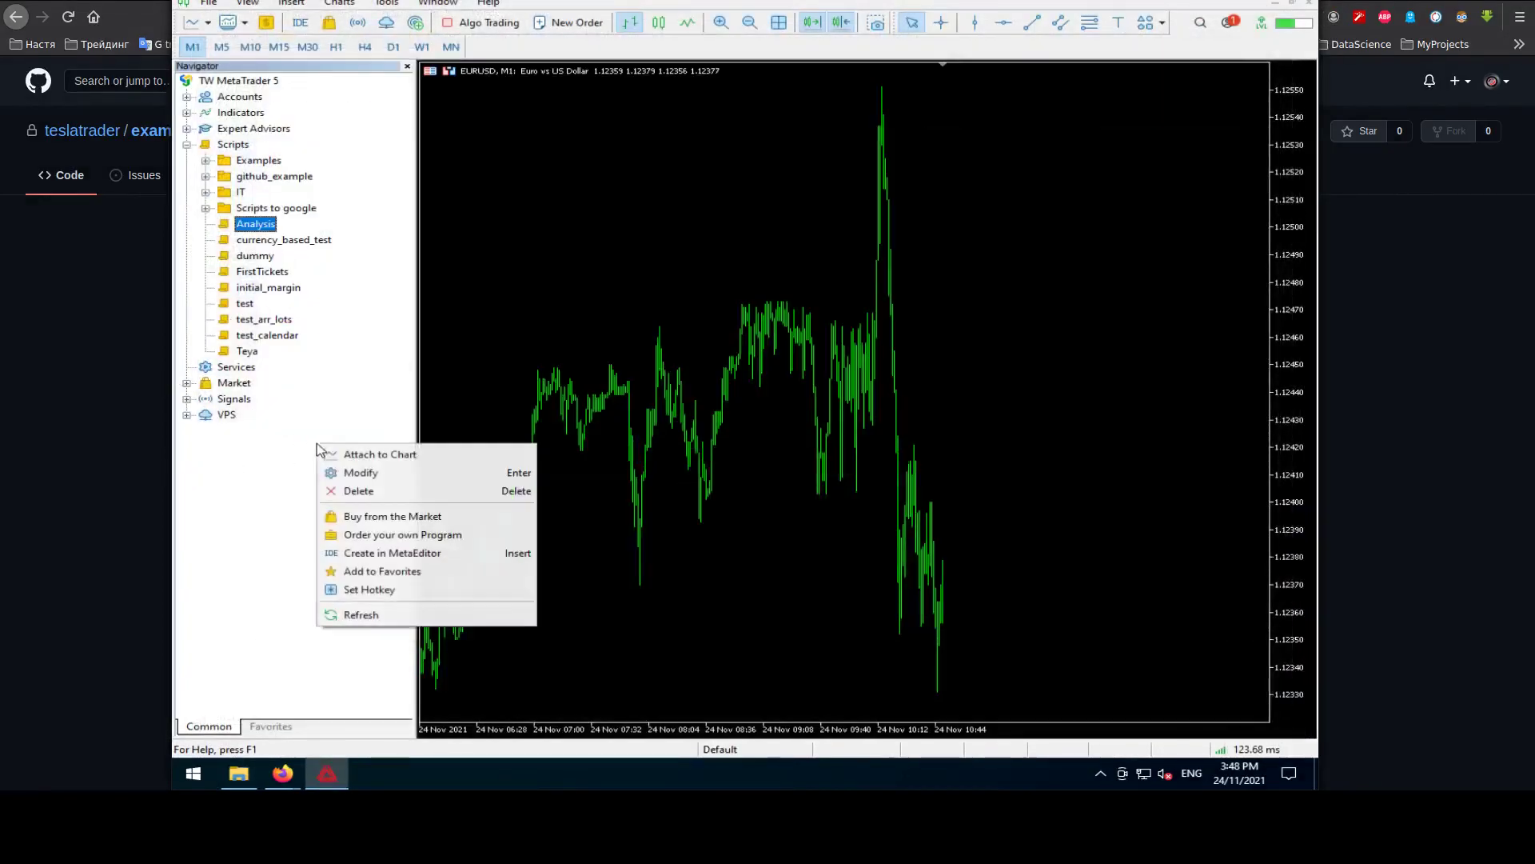
click(337, 616)
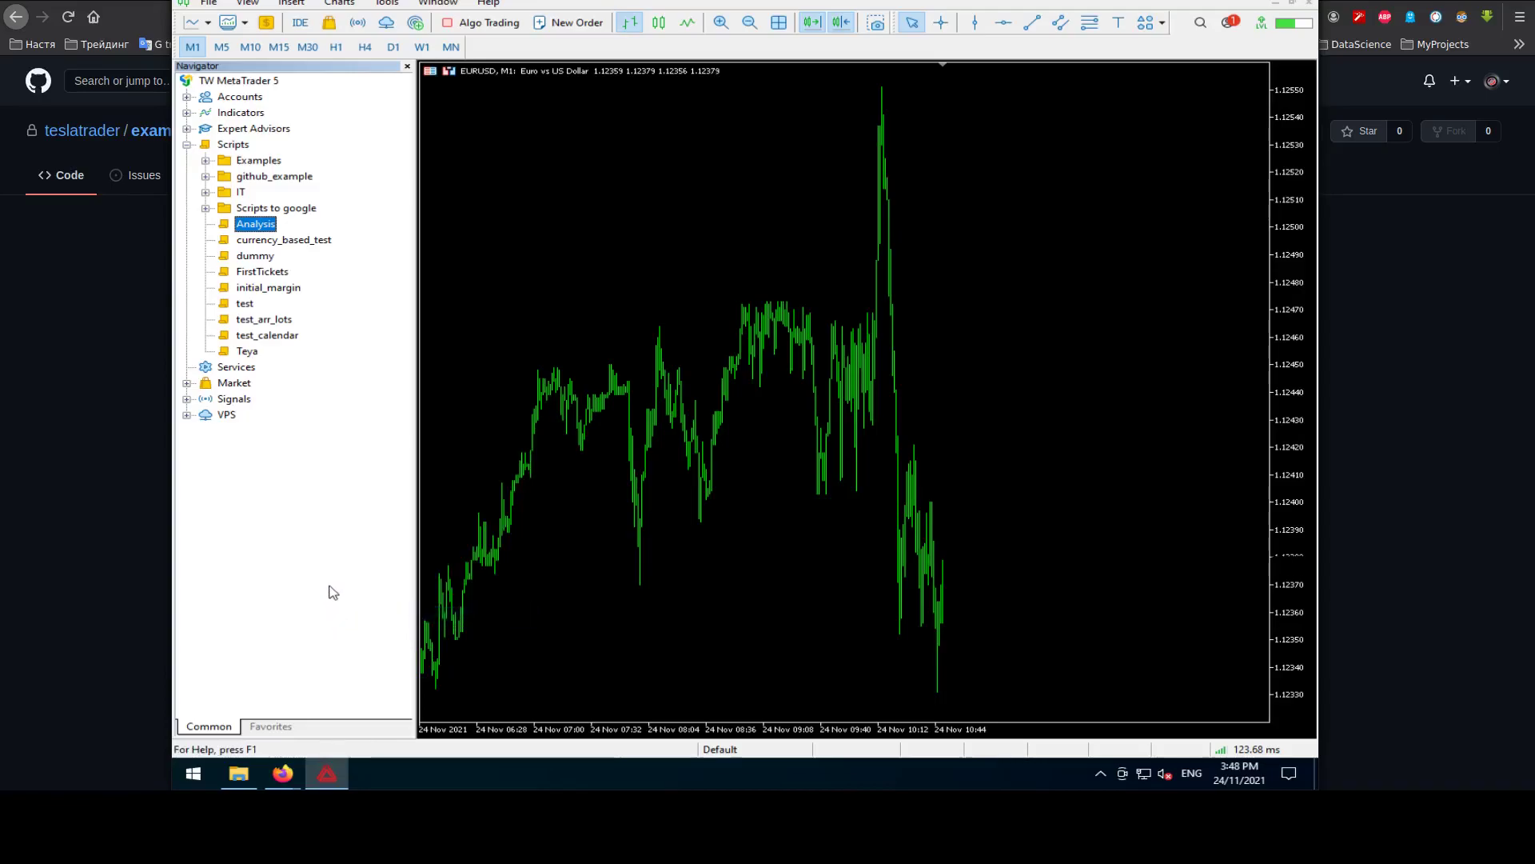
click(205, 177)
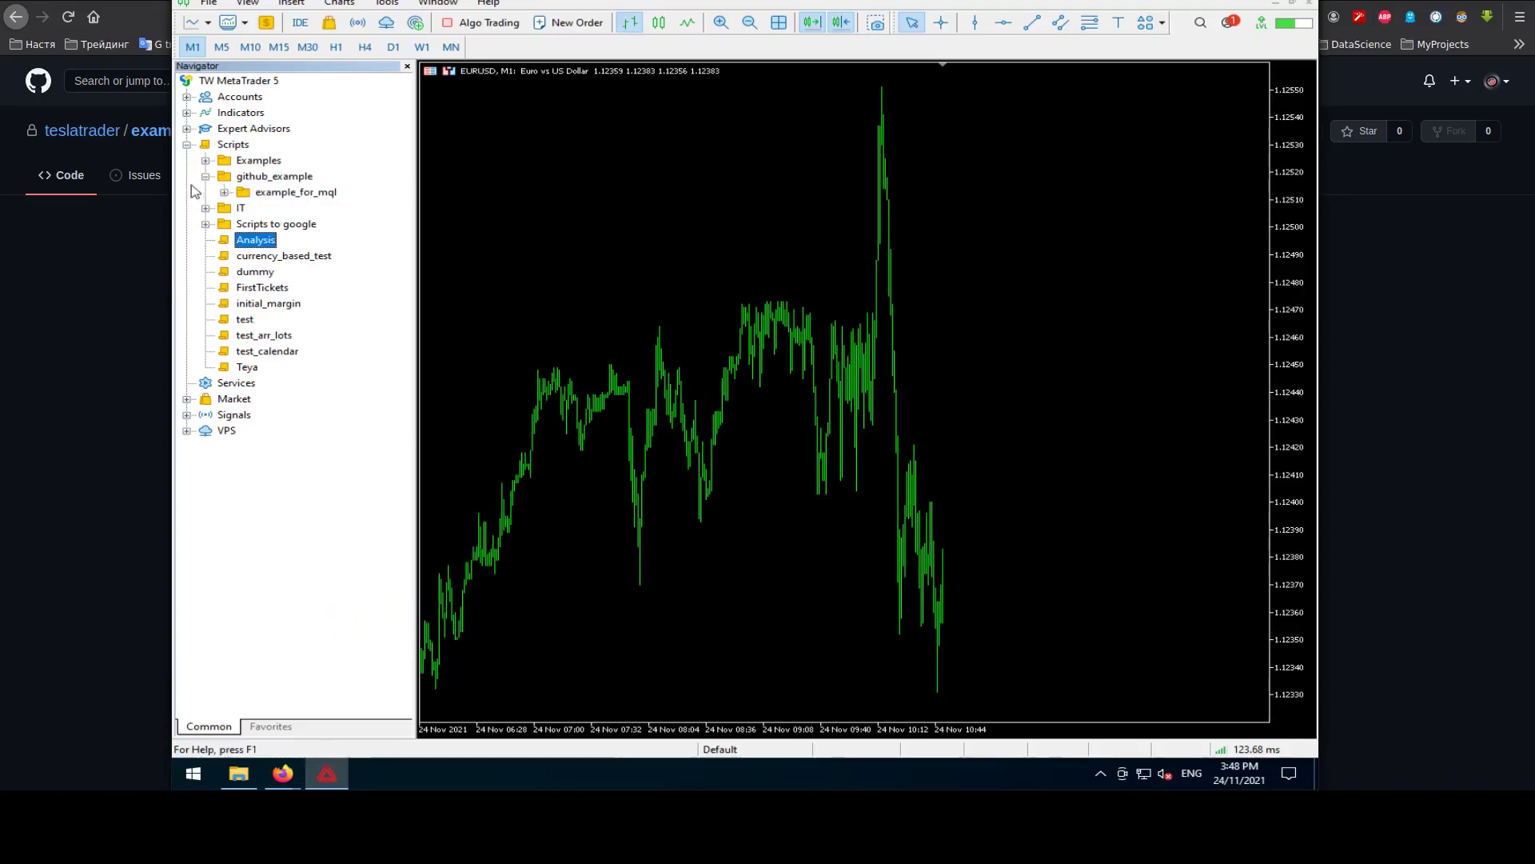
click(224, 192)
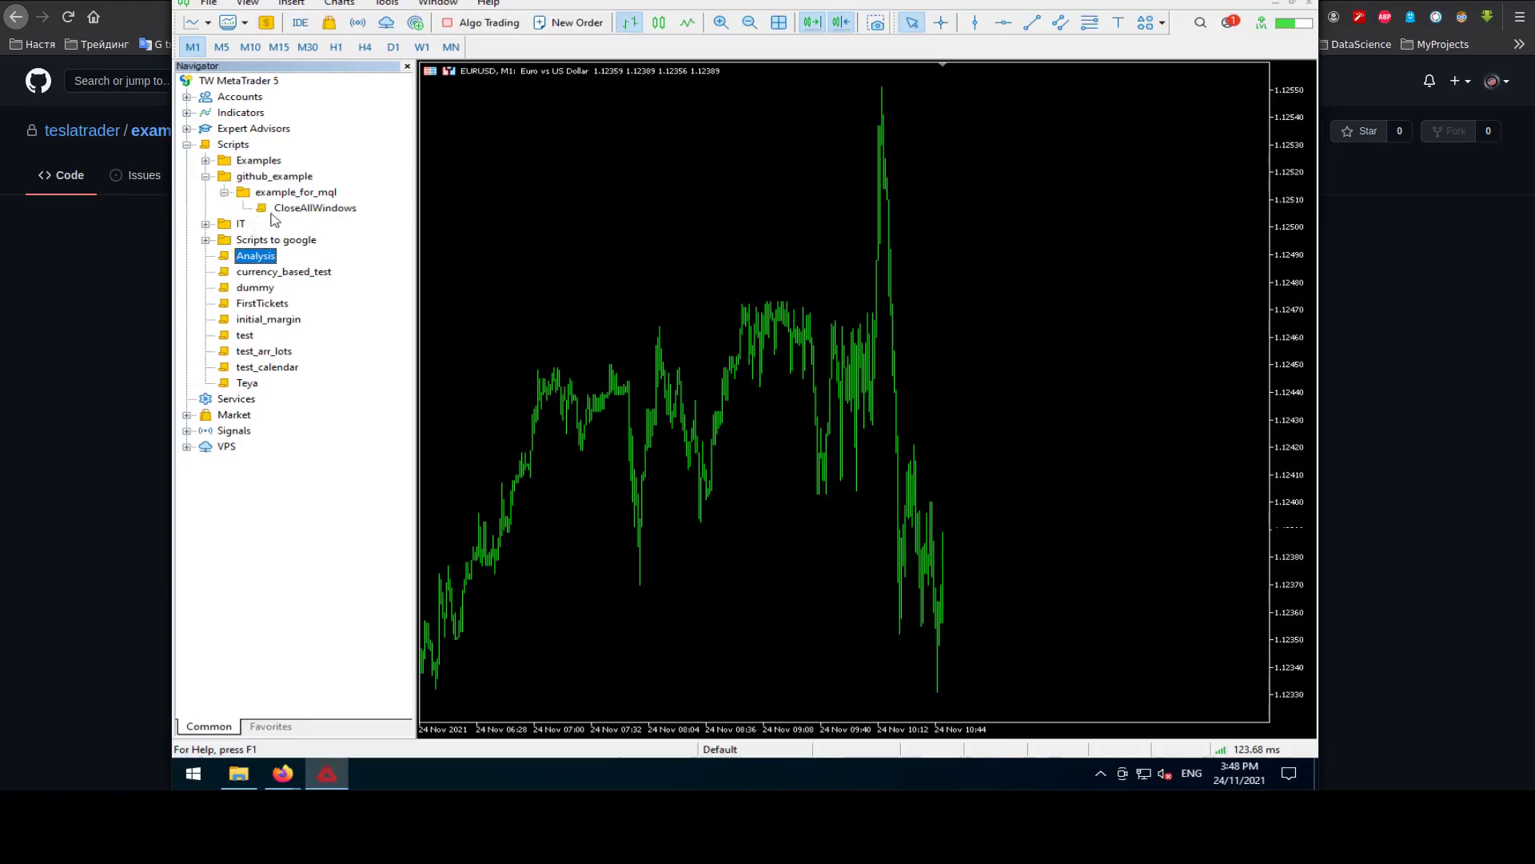
click(283, 213)
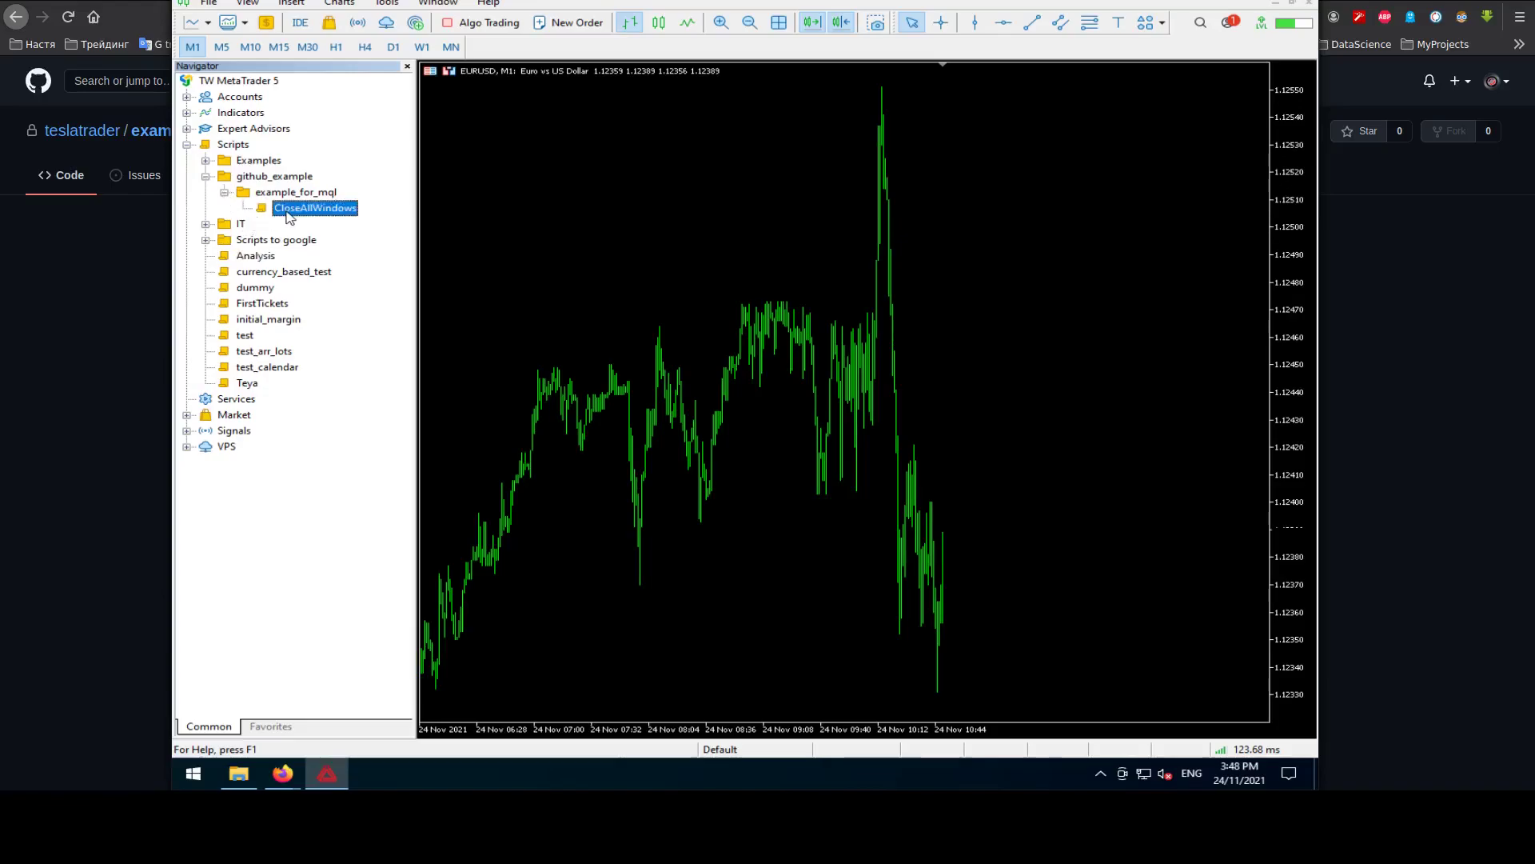
Open charts for AUDCHF, AUDNZD and GBPUSD from Market Watch.
click(588, 410)
key(ctrl+n)
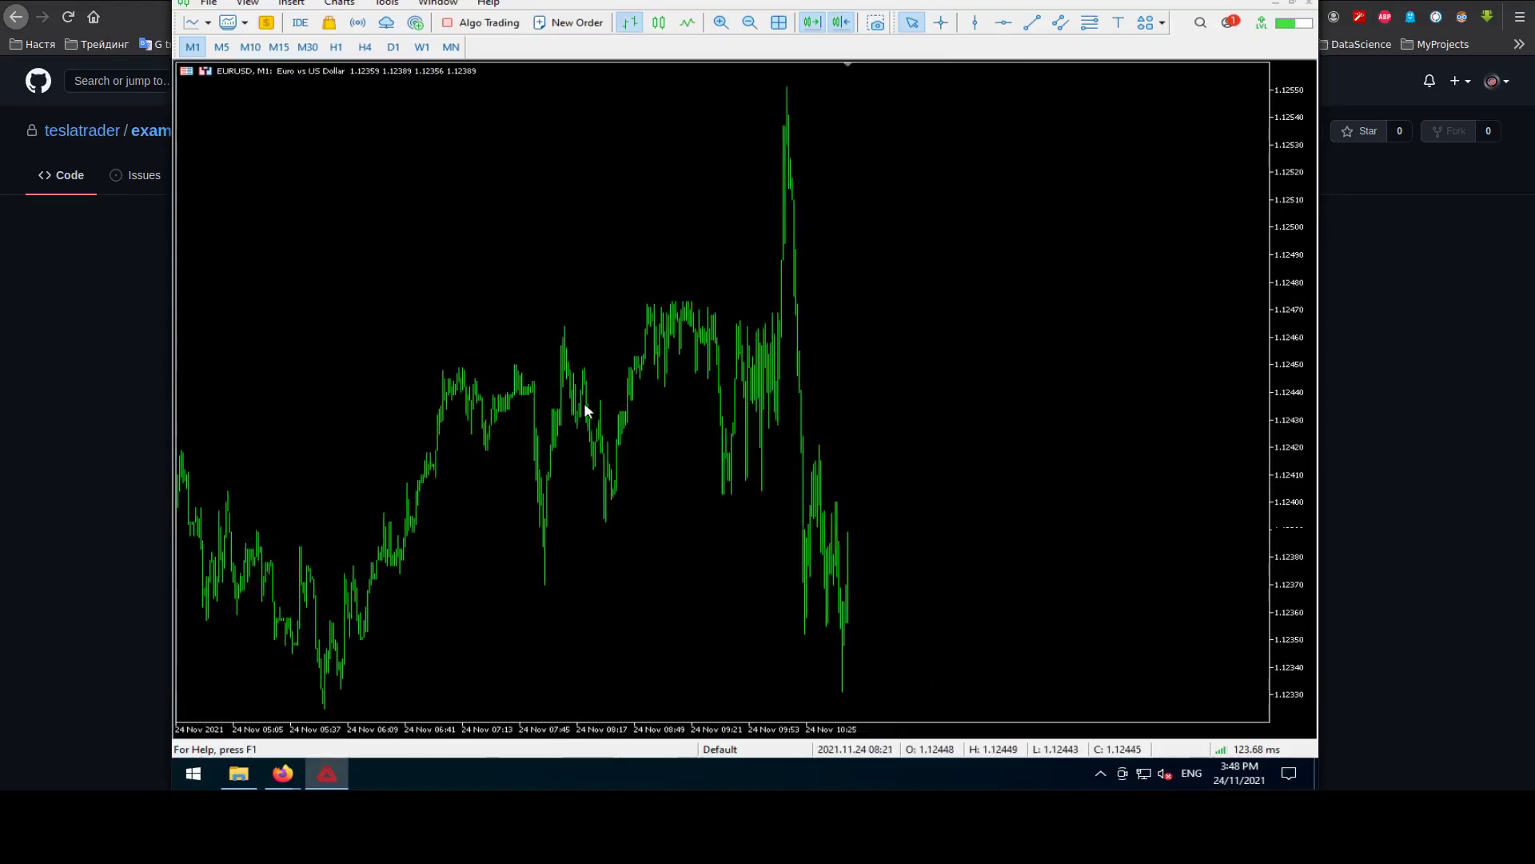
key(ctrl+m)
key(ctrl+n)
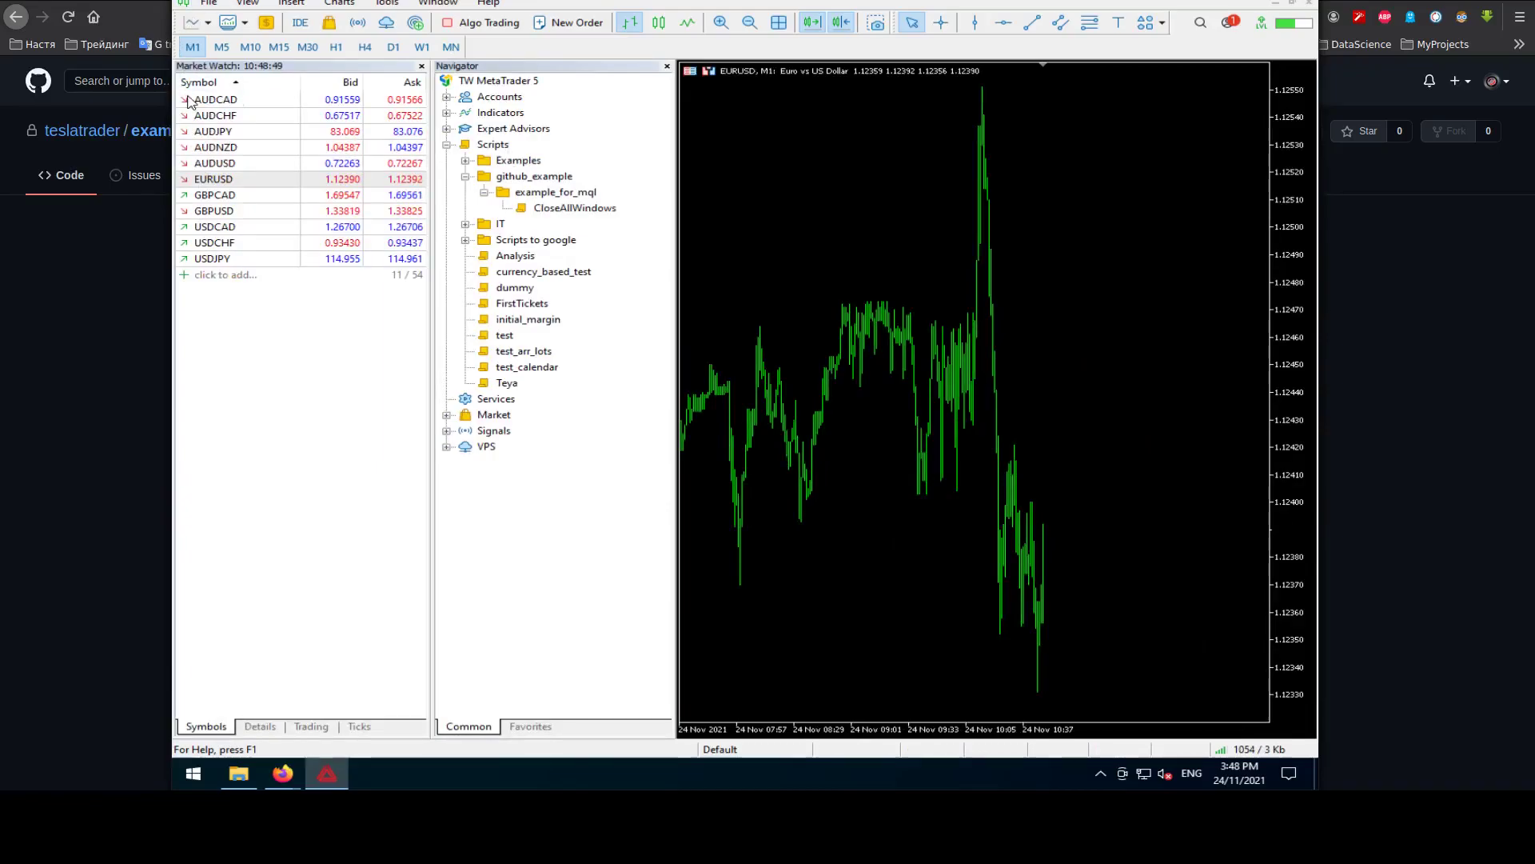
right_click(238, 117)
click(246, 152)
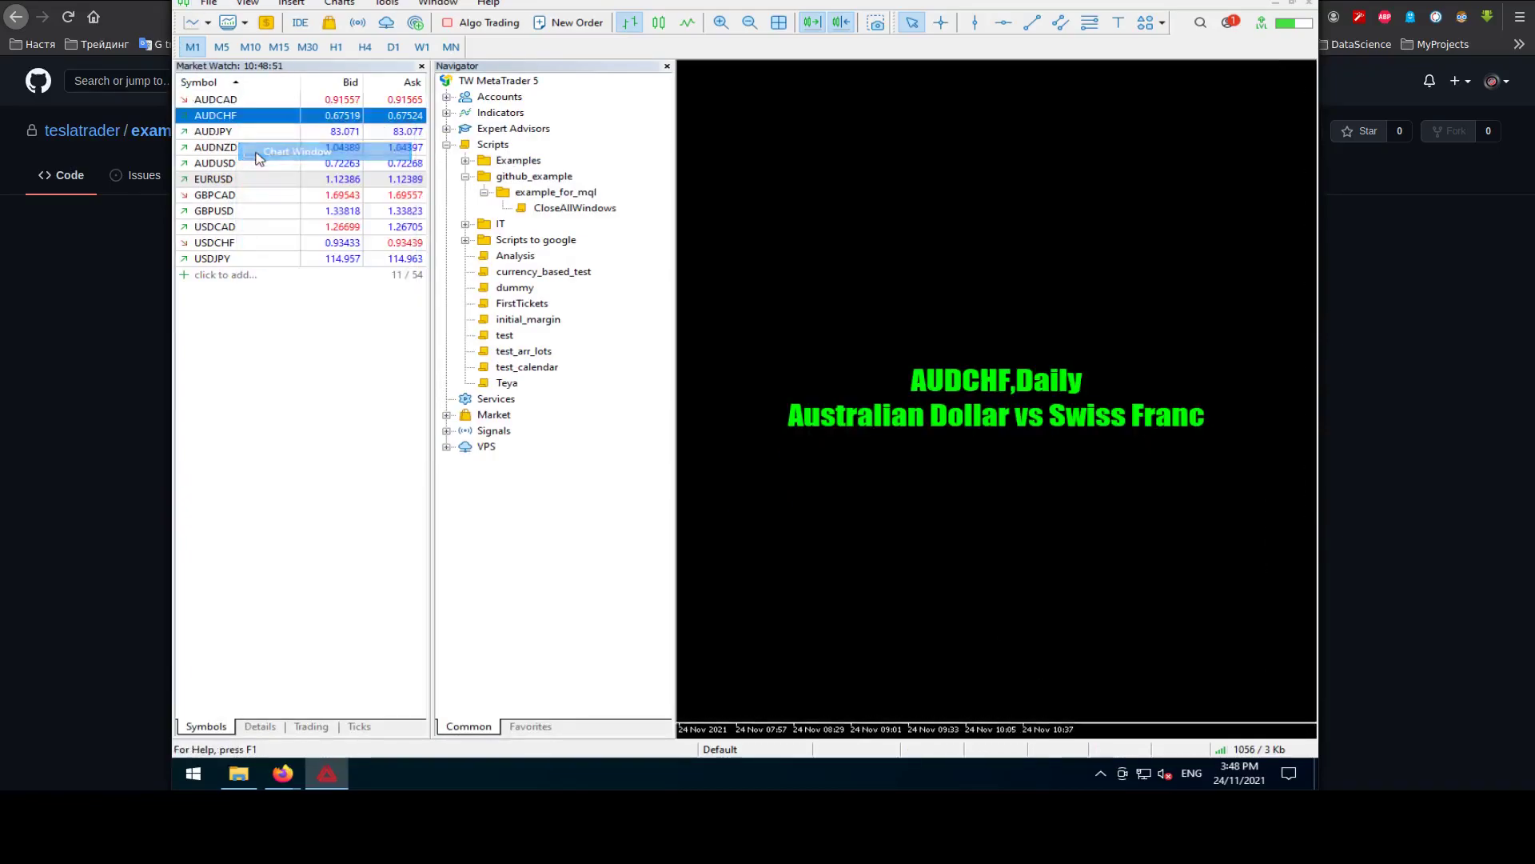
right_click(257, 147)
click(265, 182)
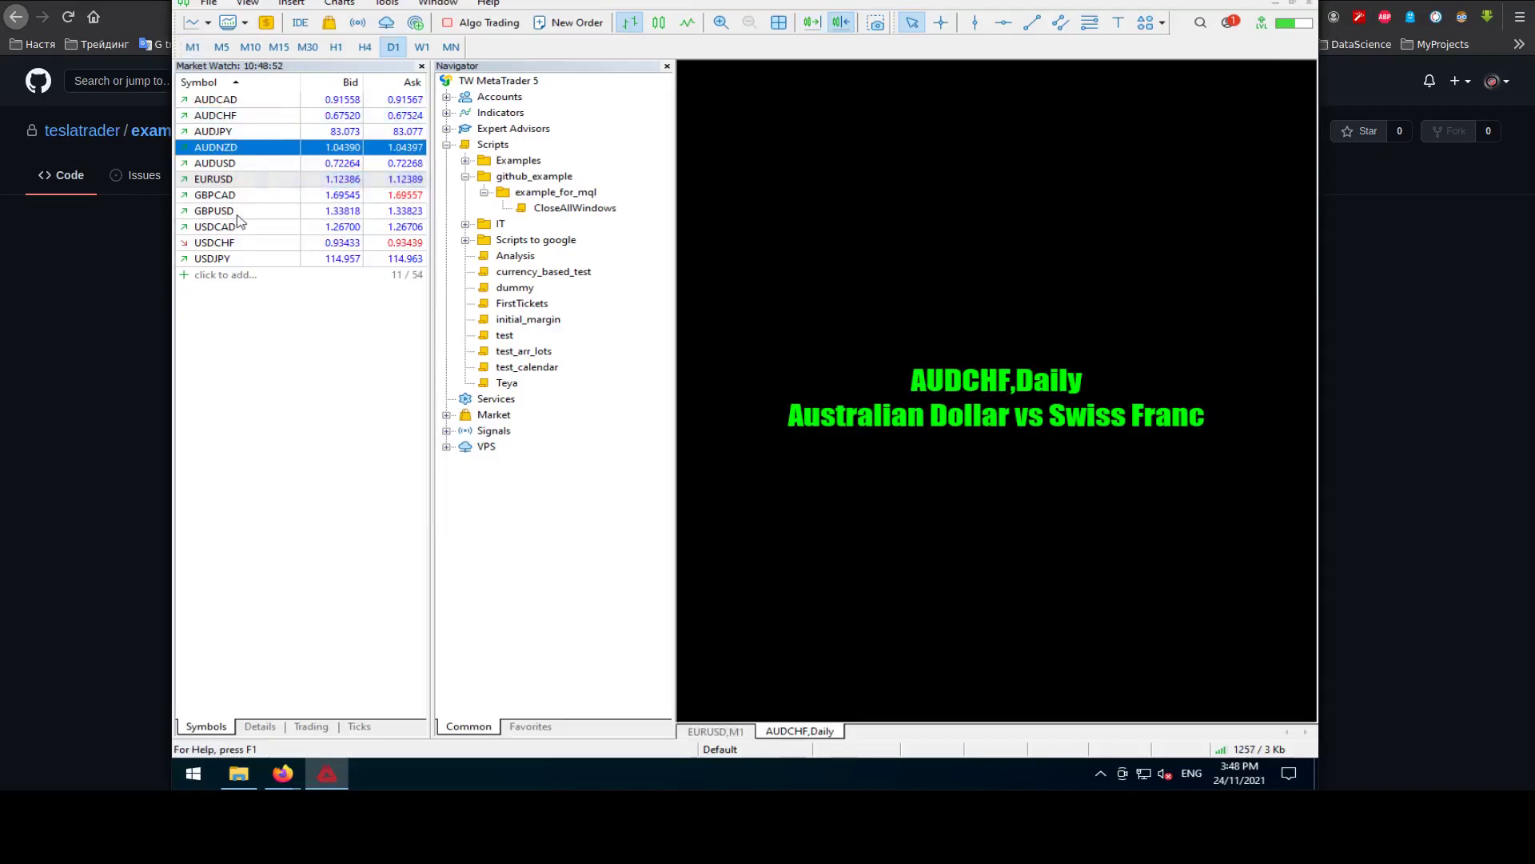
right_click(240, 215)
click(288, 249)
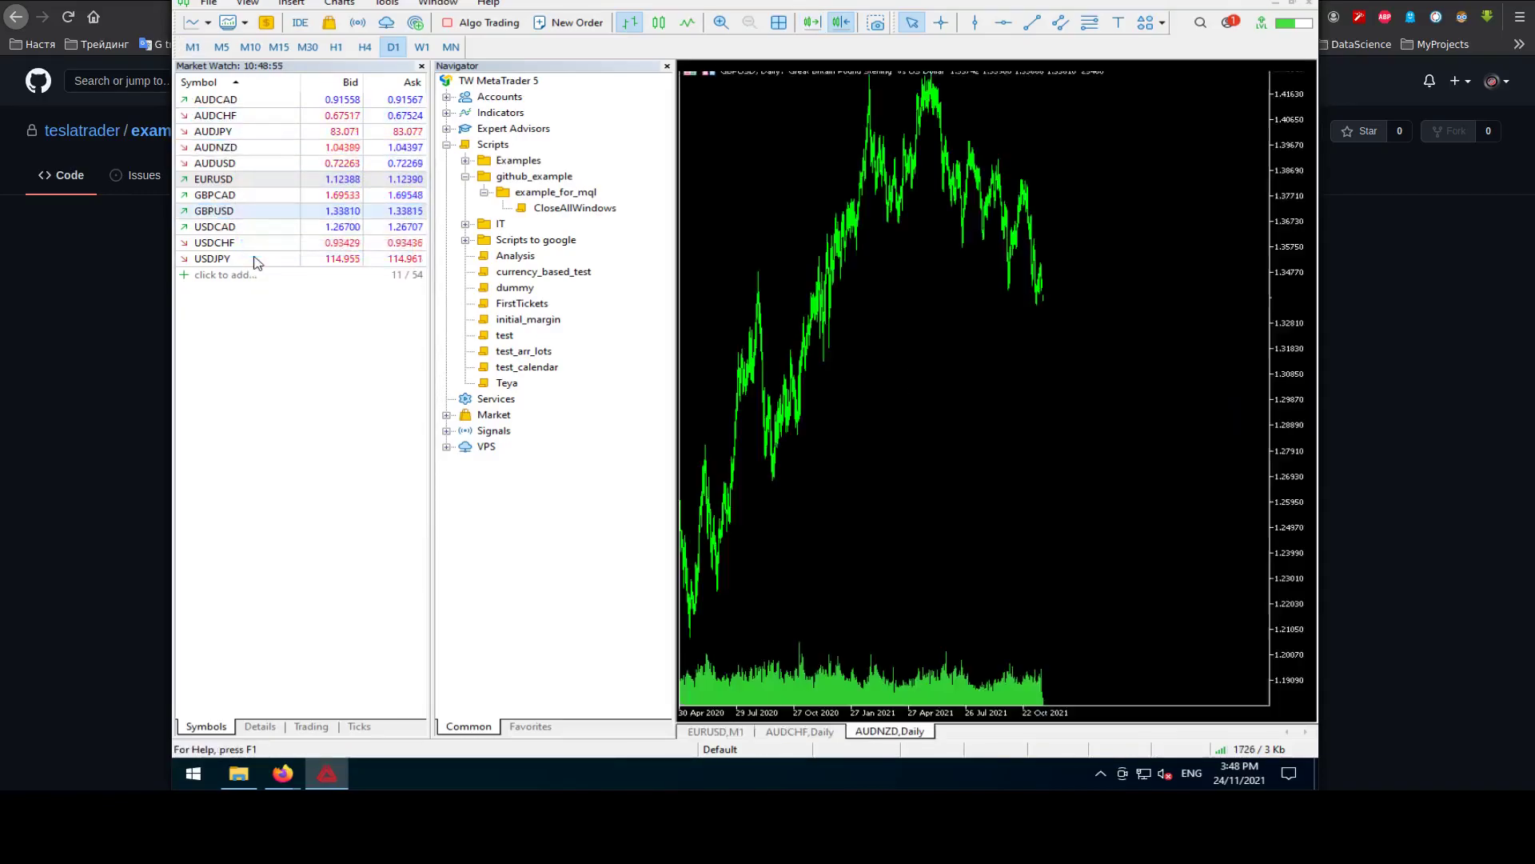
Set GBPUSD to H4, switch through the open charts, then run CloseAllWindows to close them.
click(422, 47)
click(365, 46)
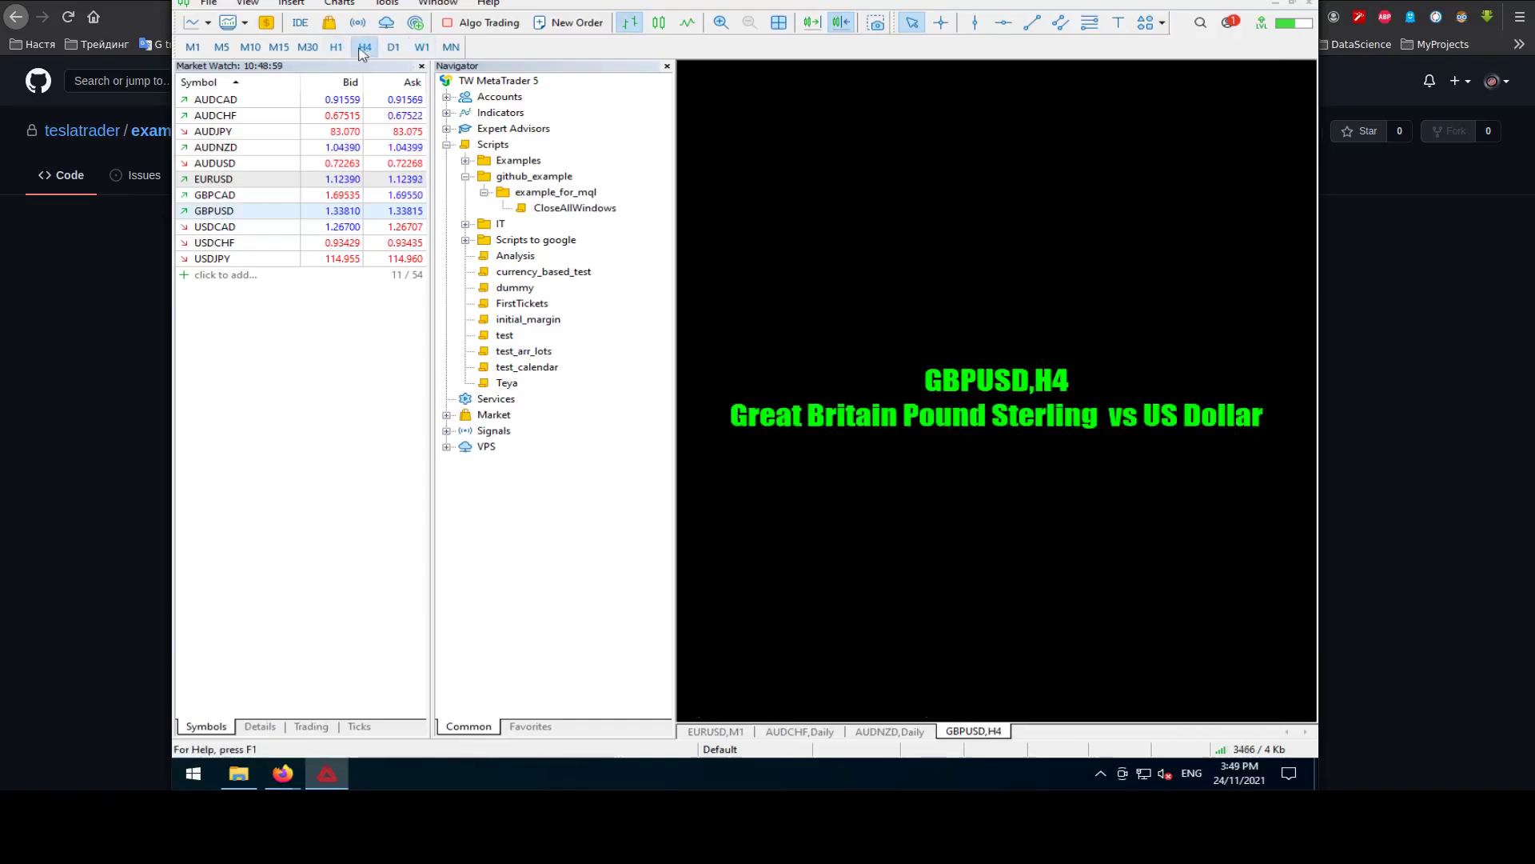
click(421, 67)
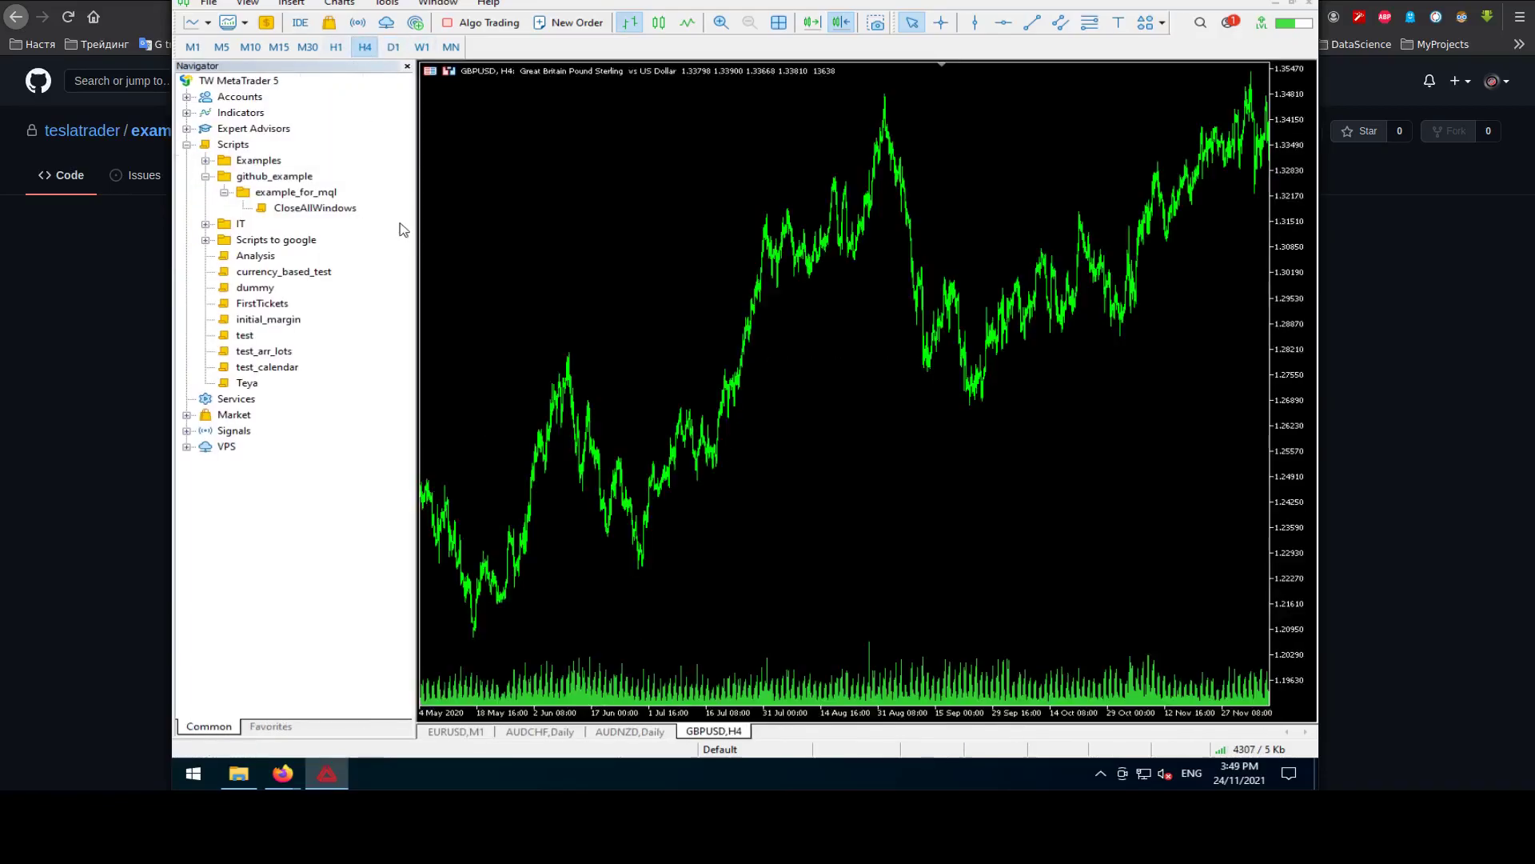
click(627, 730)
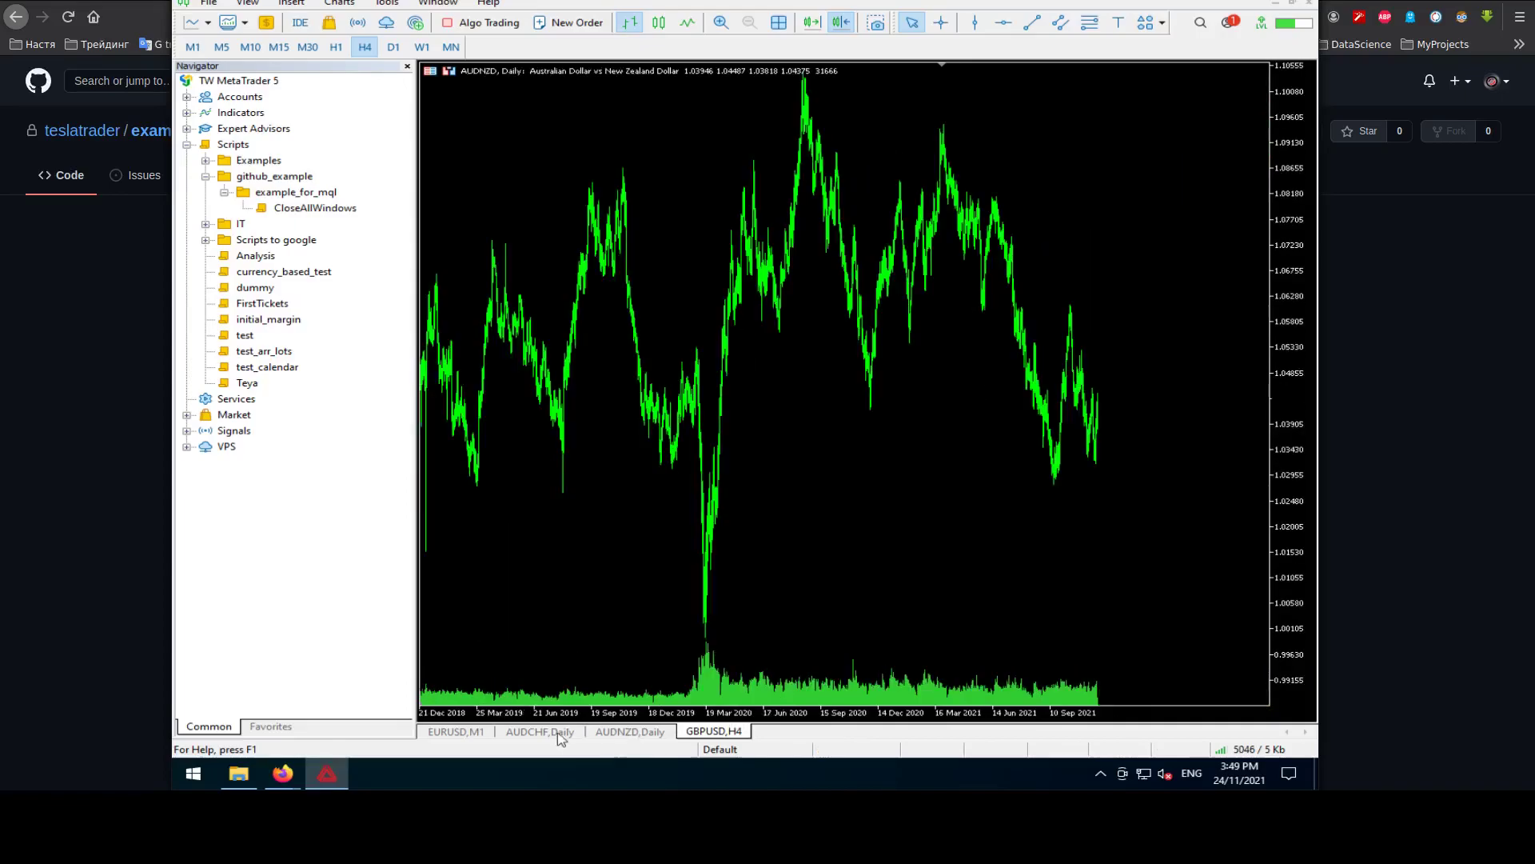
click(542, 731)
click(485, 731)
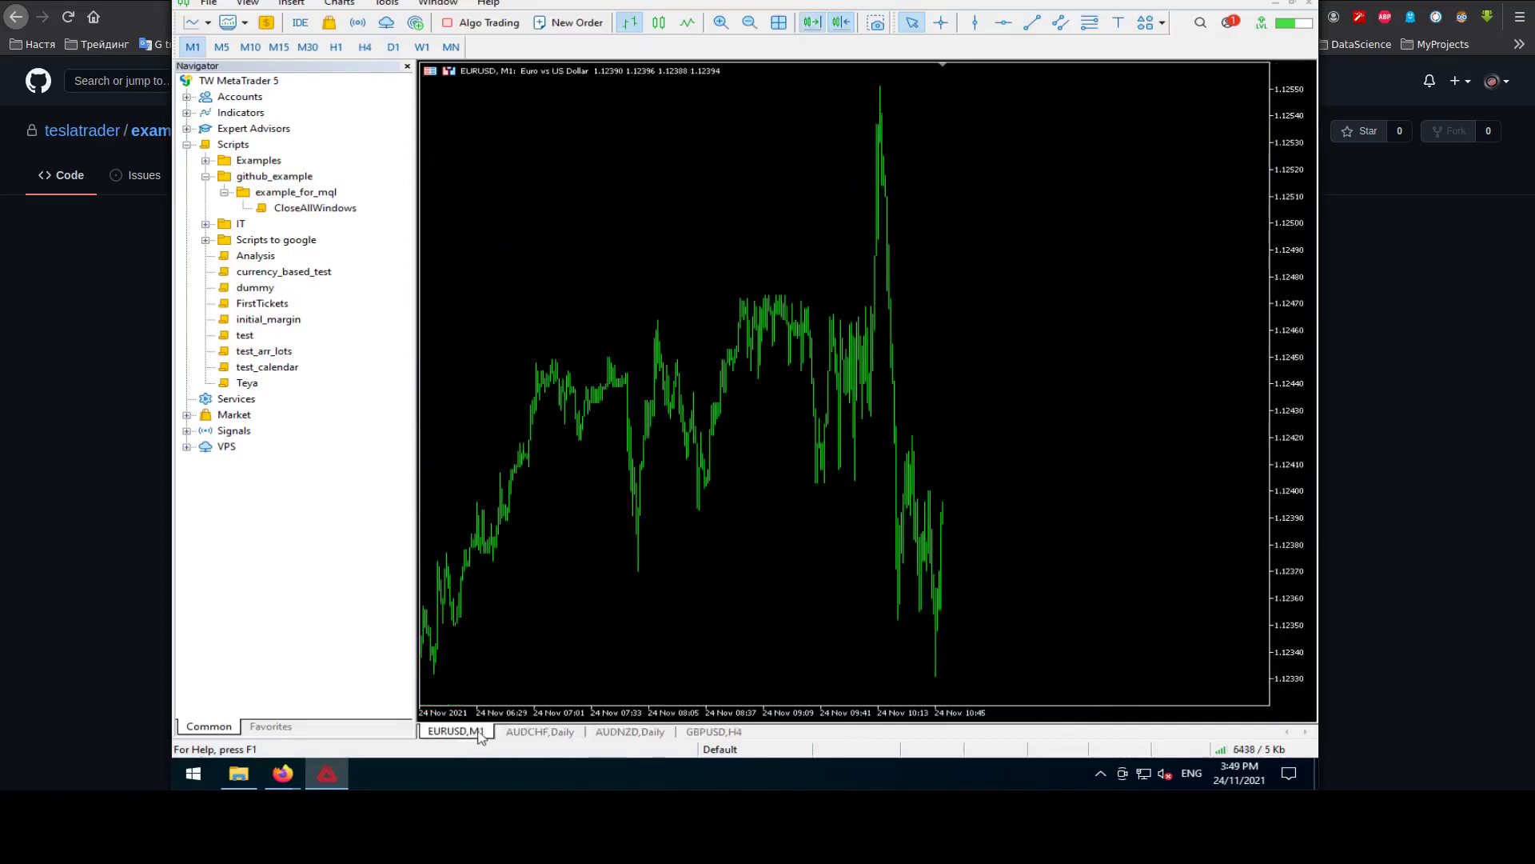
double_click(310, 208)
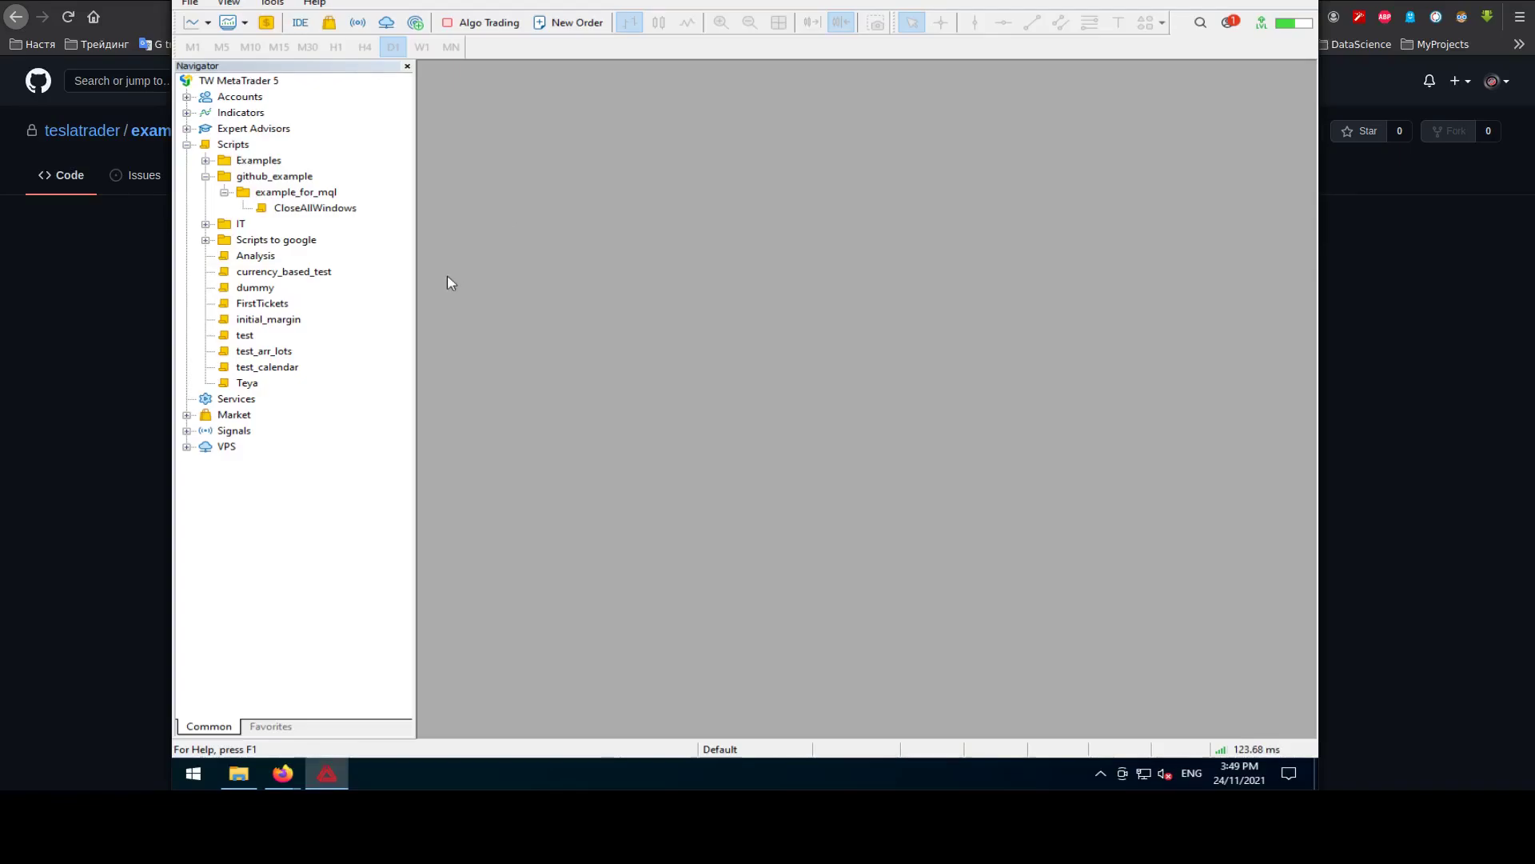
Open the empty Desktop test1 folder and start a Git Bash terminal inside it.
click(1299, 2)
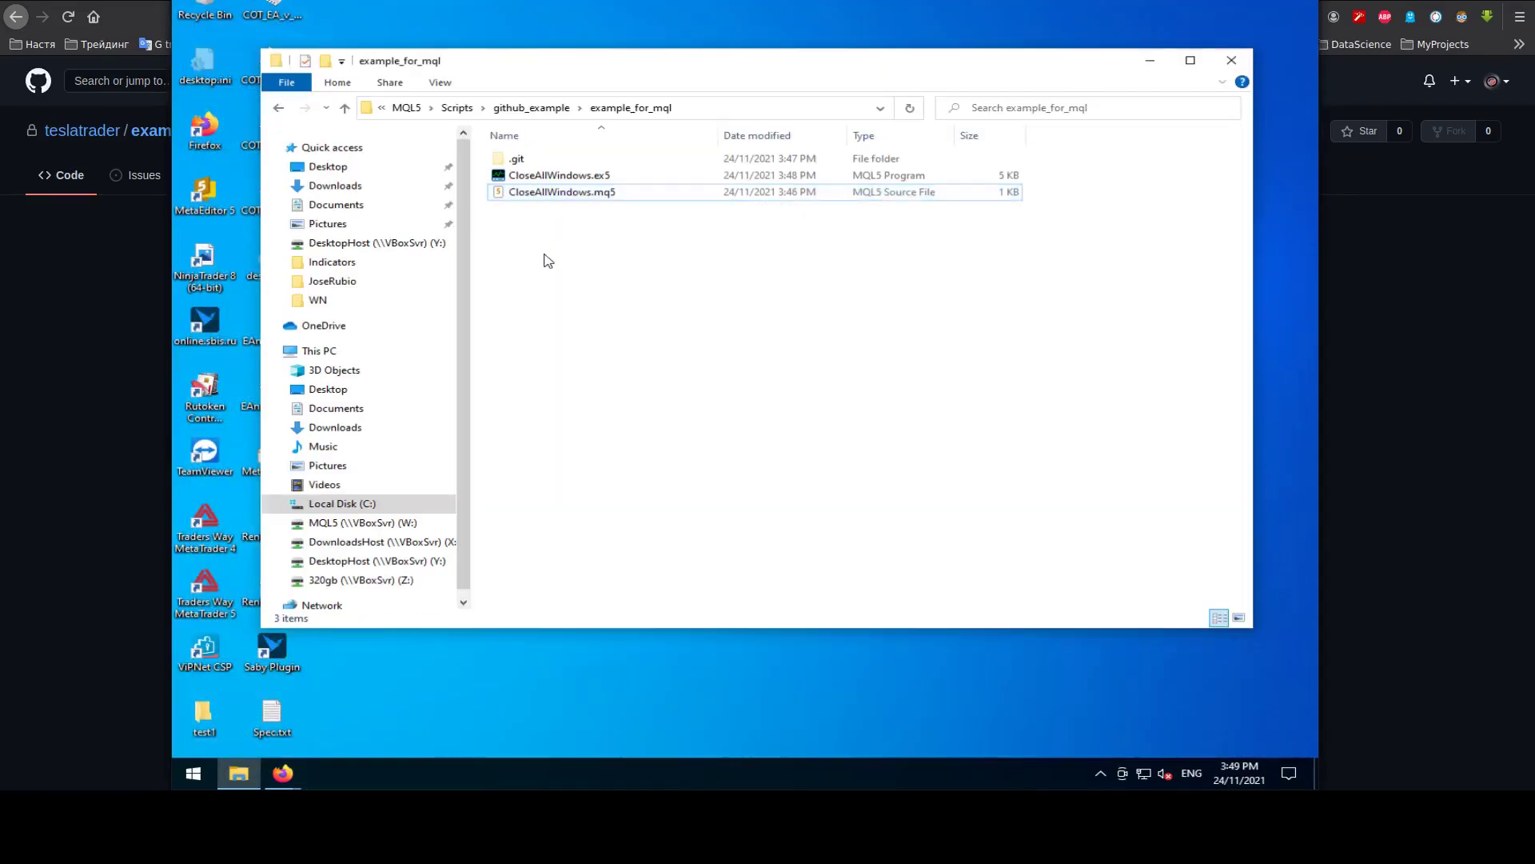
click(344, 168)
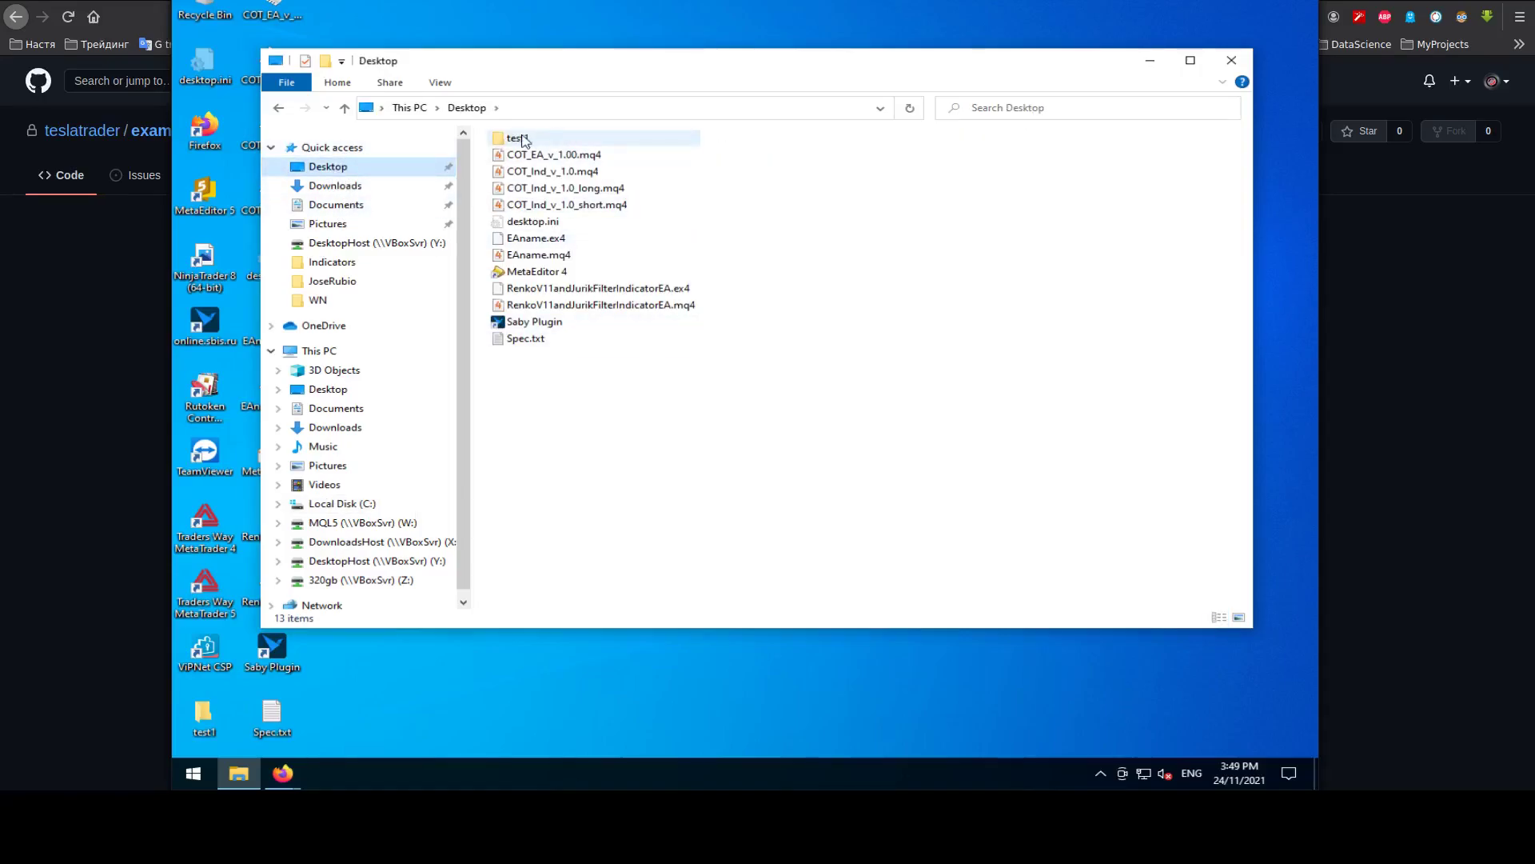
click(522, 143)
double_click(522, 142)
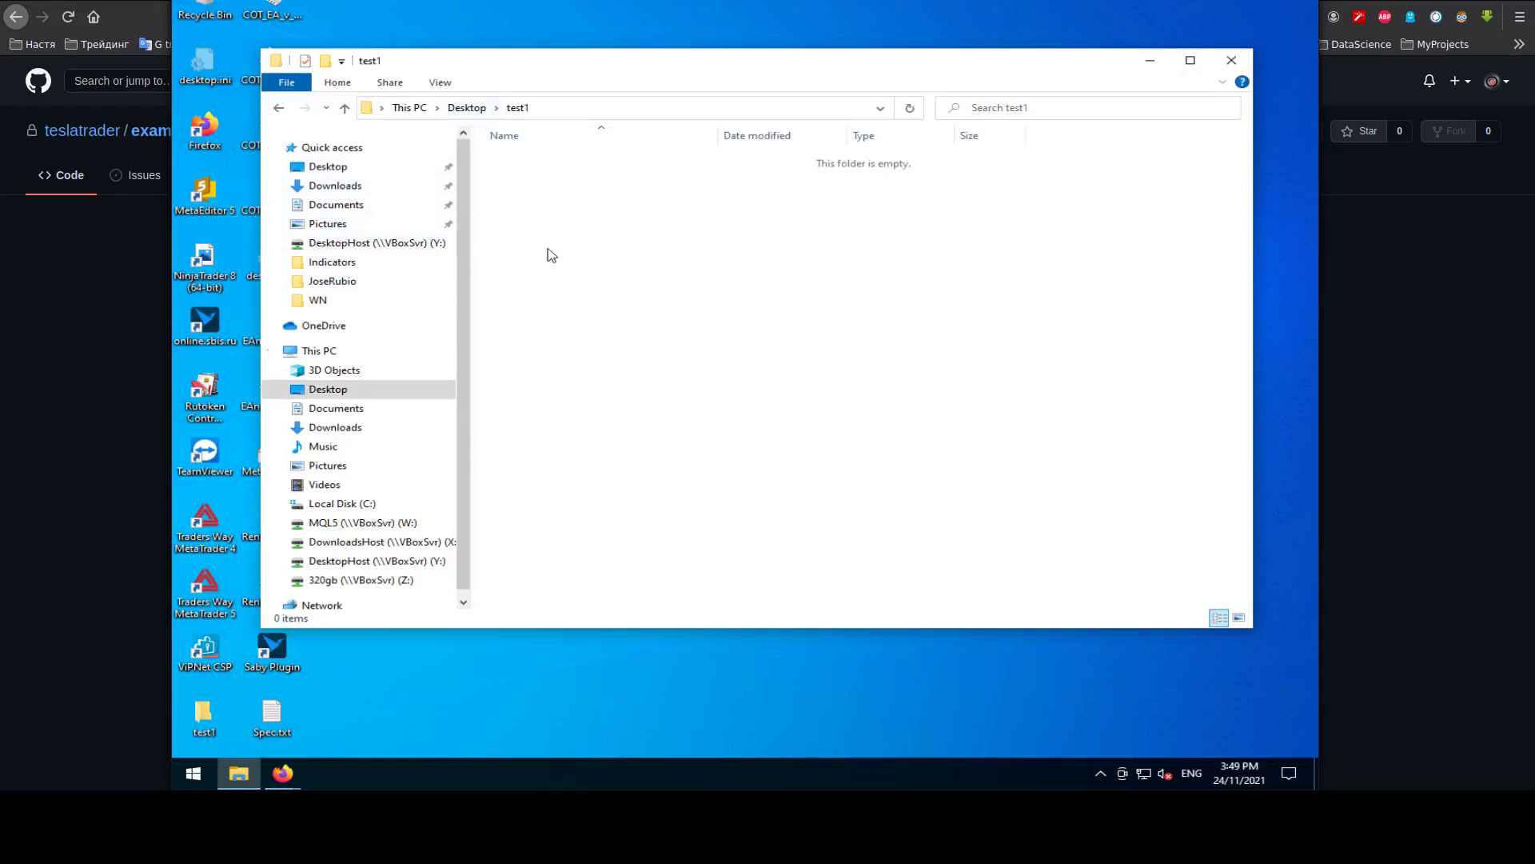
right_click(540, 216)
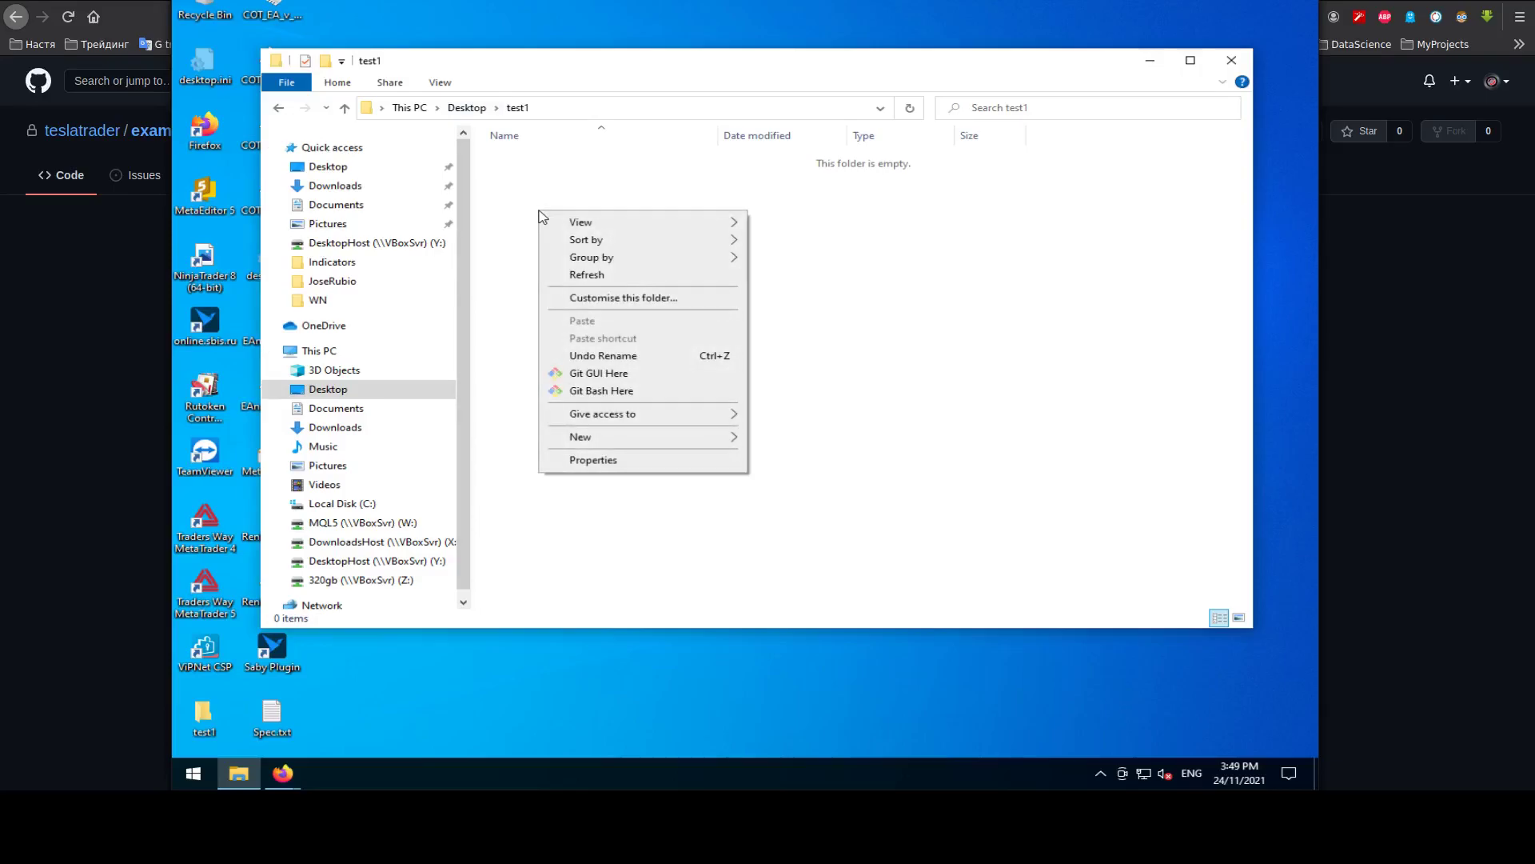
click(583, 390)
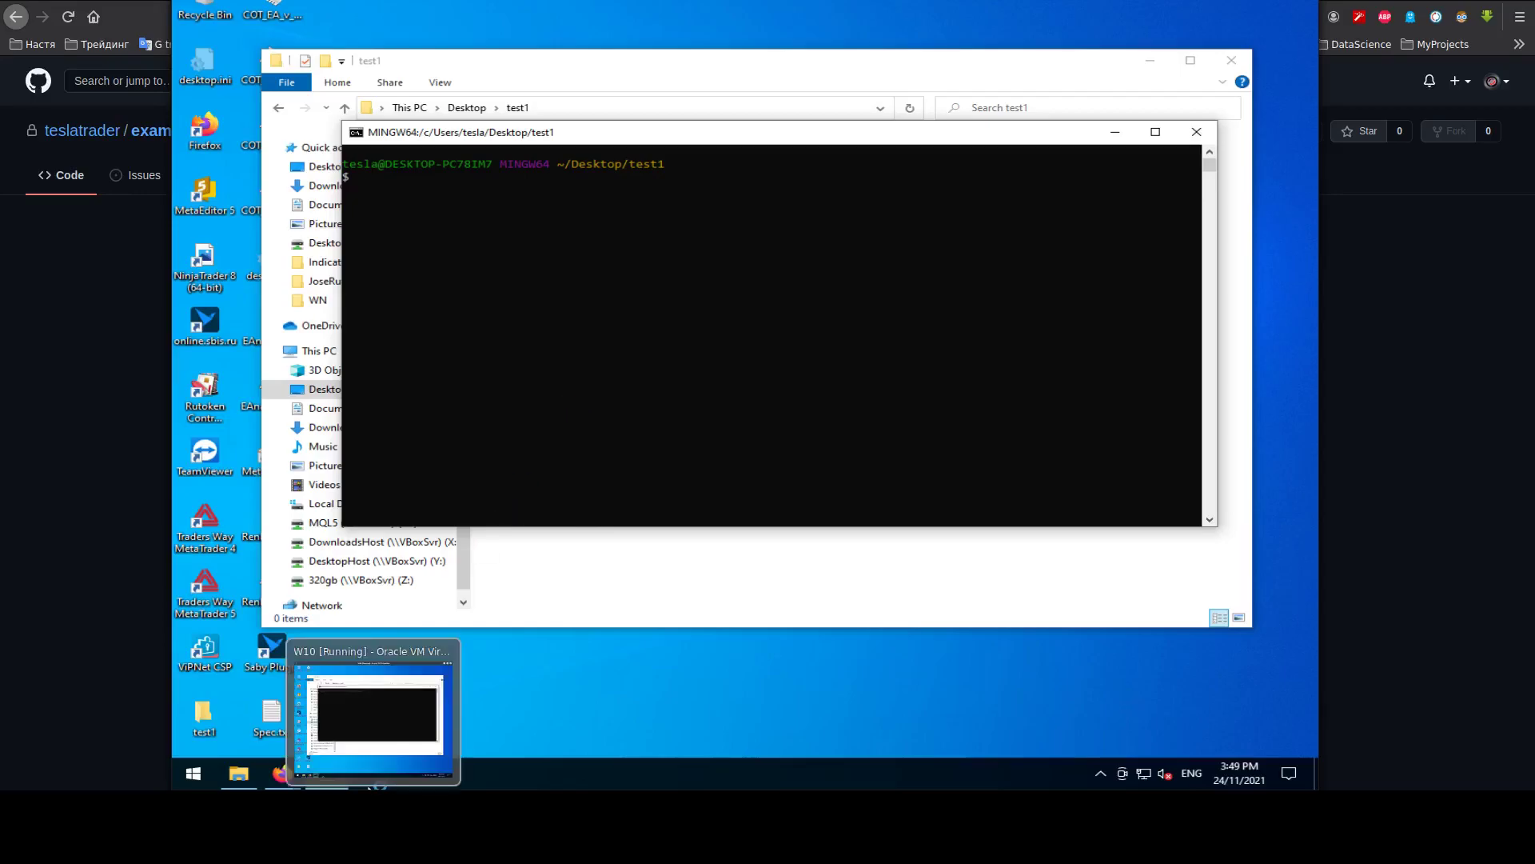
key(alt+Tab)
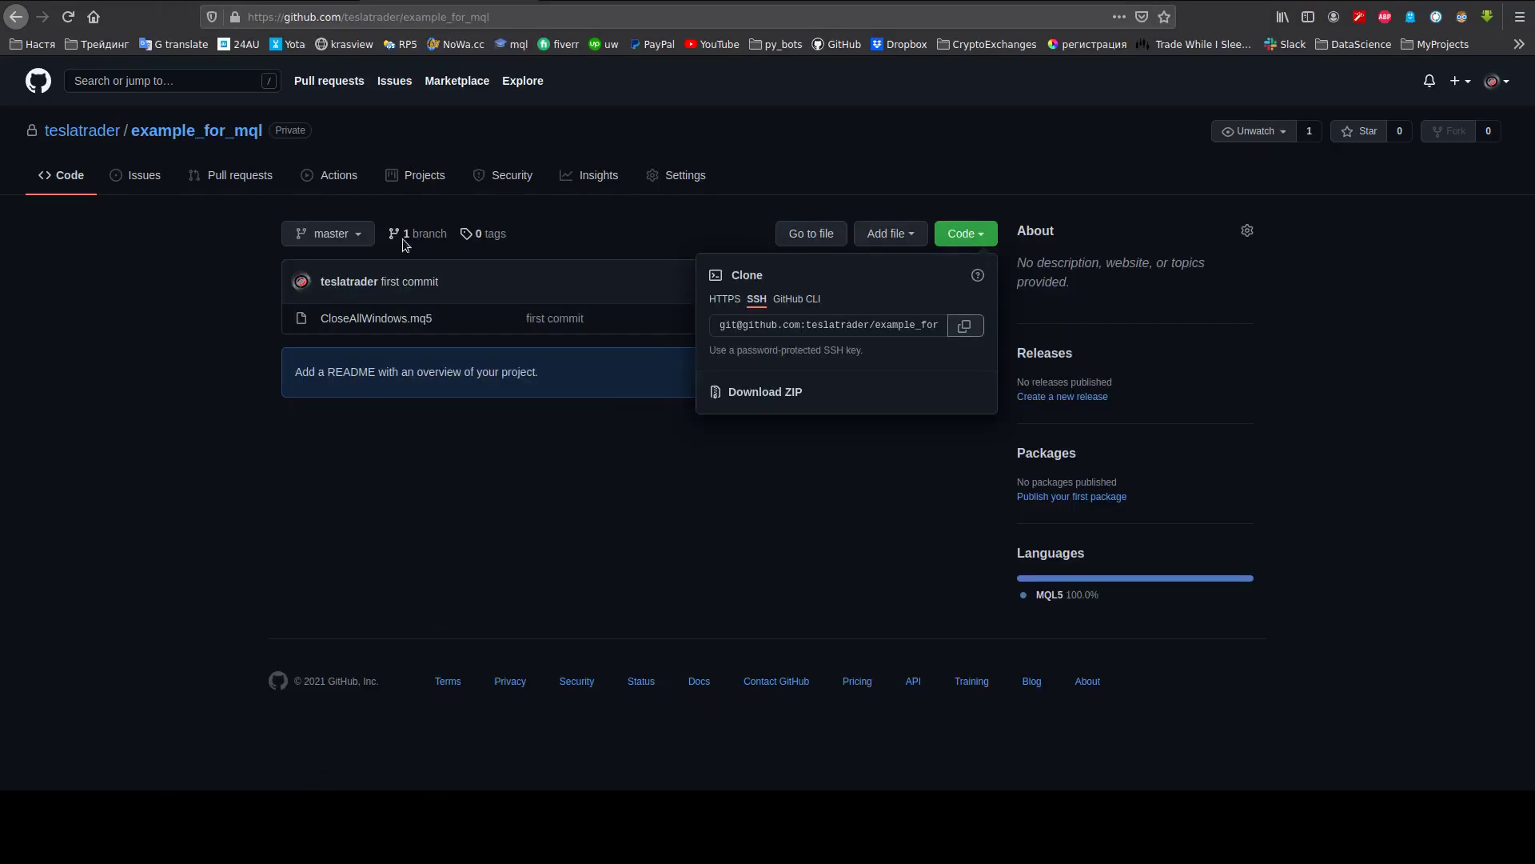
Copy the SSH clone address of teslatrader's example_for_nt repository.
click(101, 129)
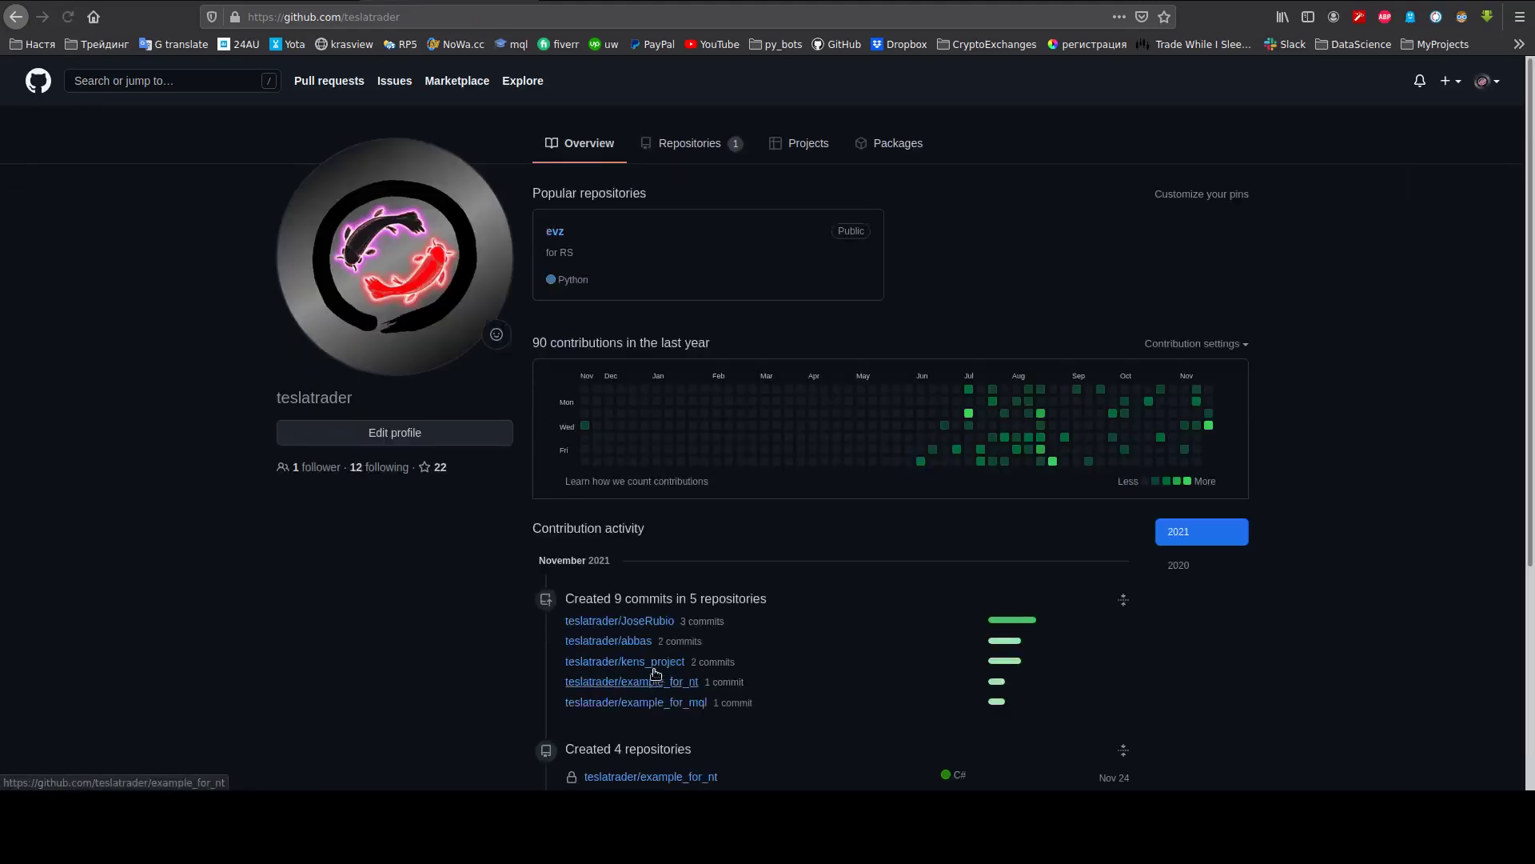
click(646, 687)
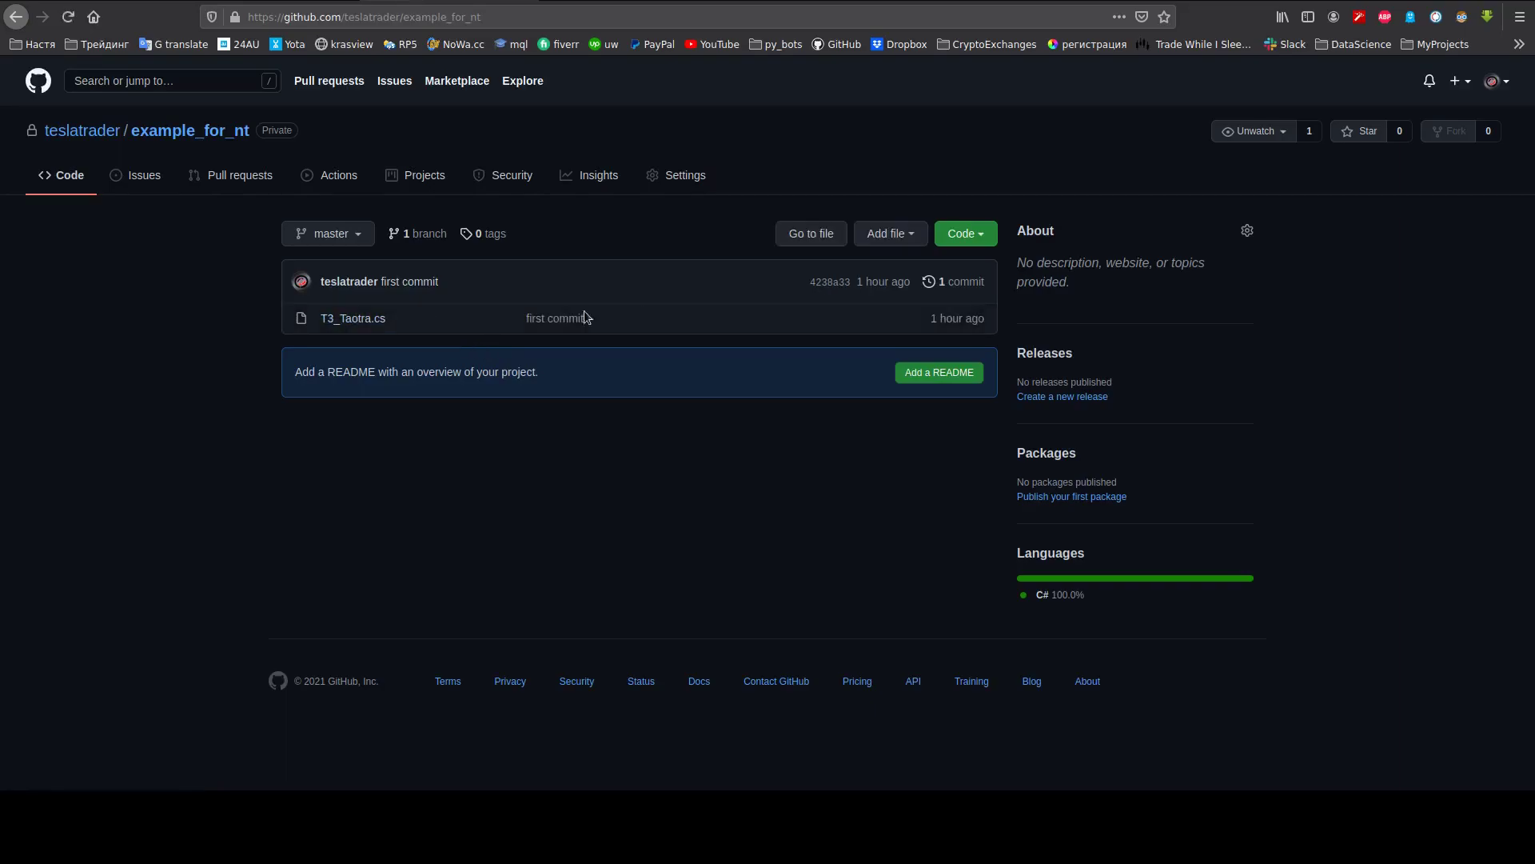
click(893, 237)
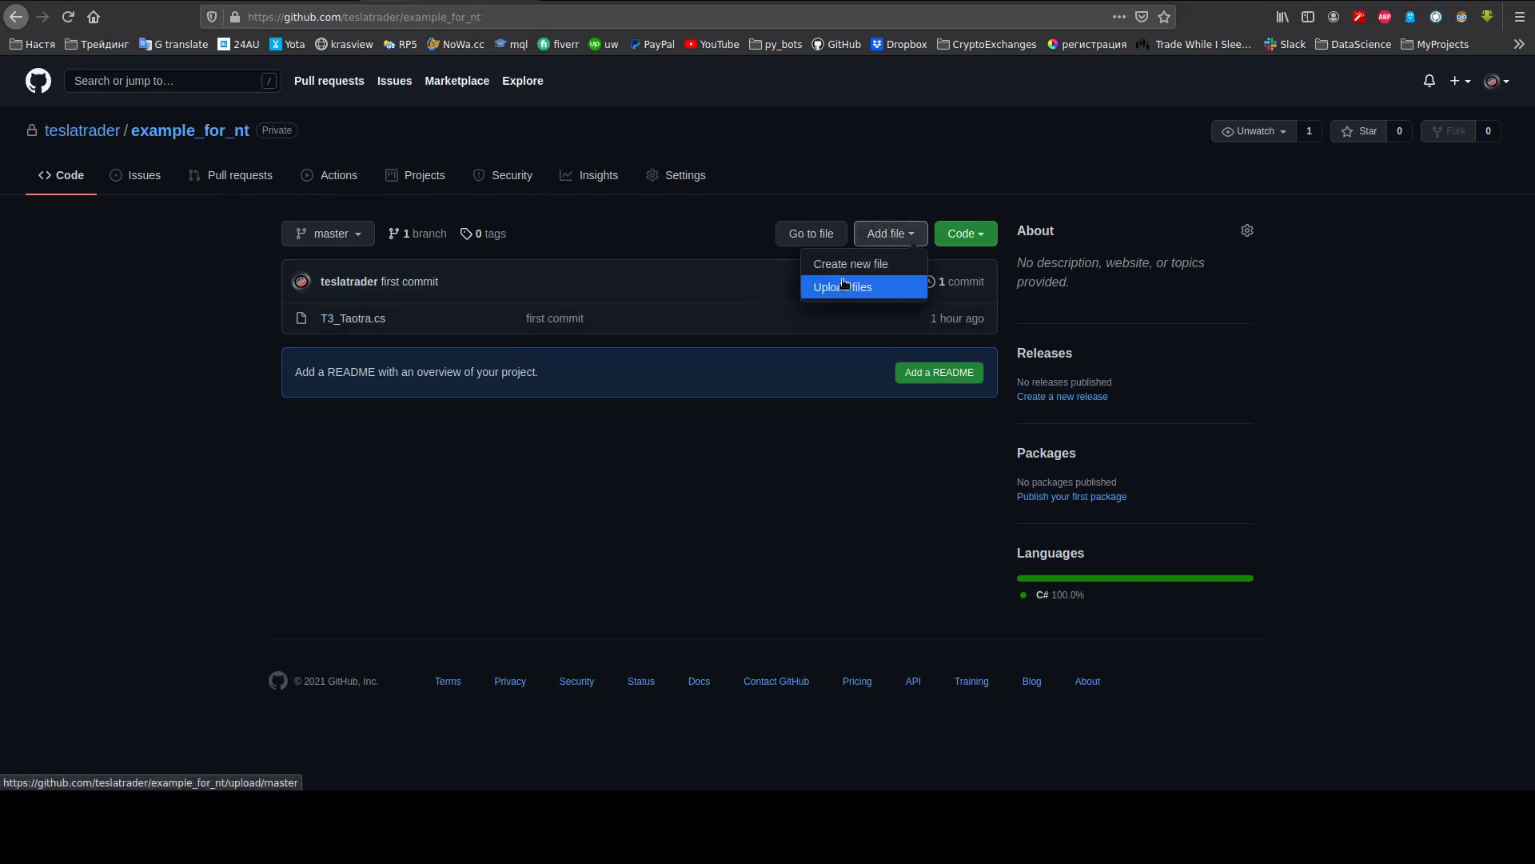
click(967, 237)
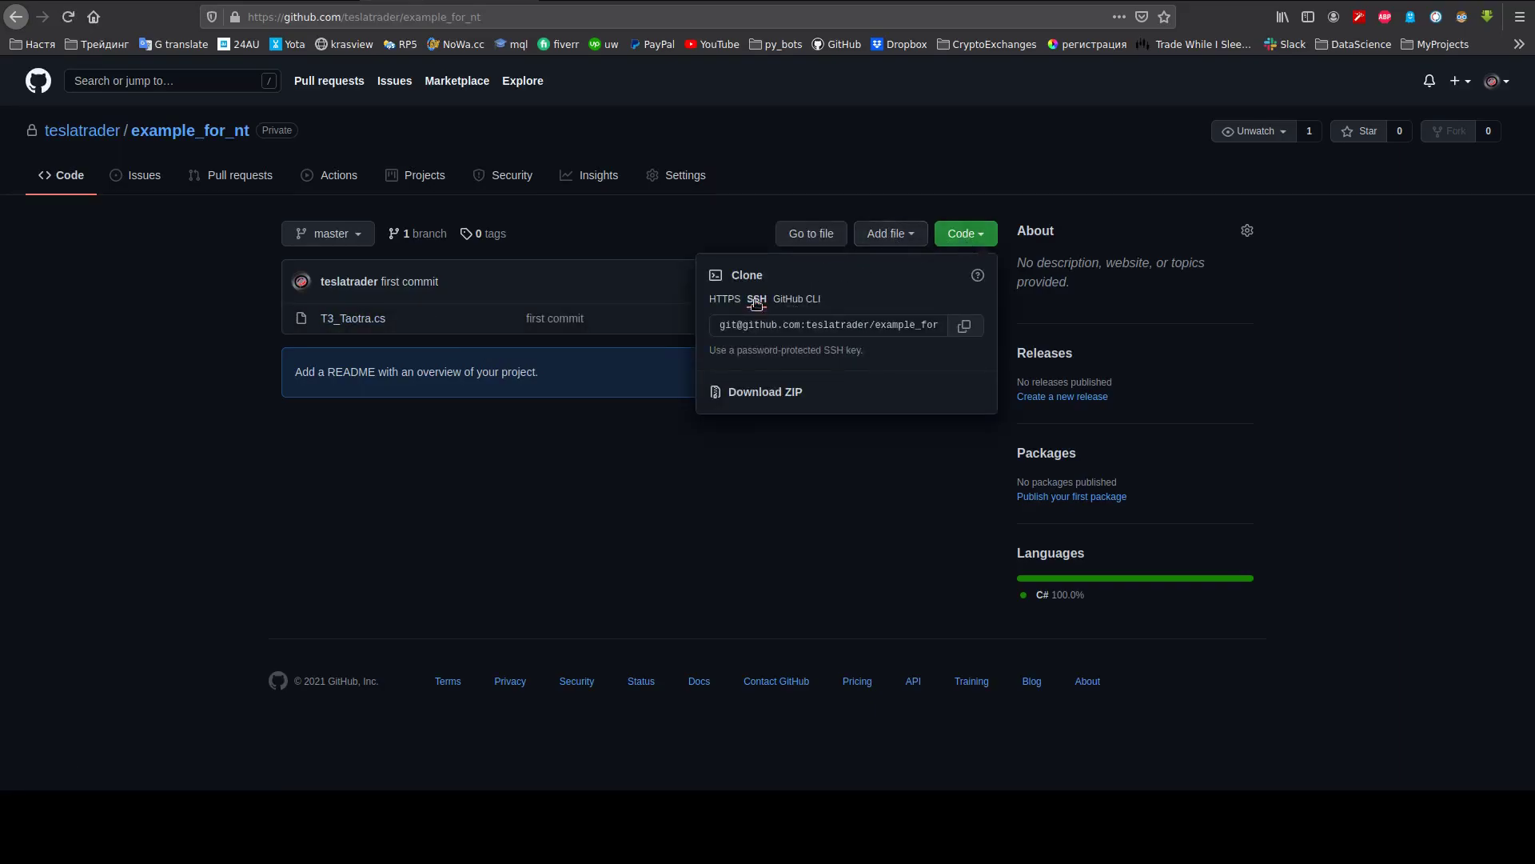
click(966, 325)
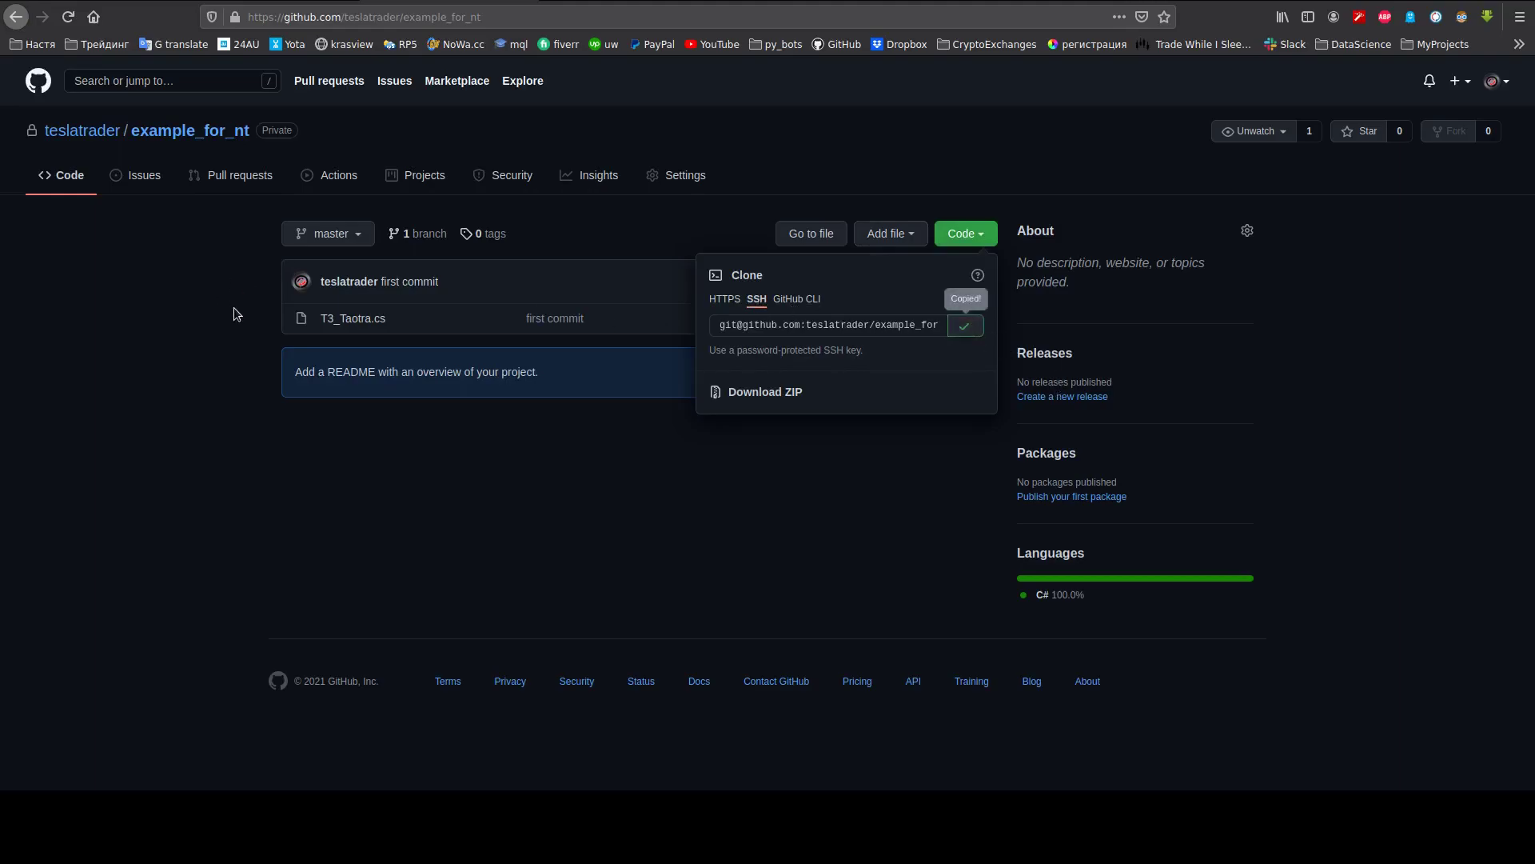
click(131, 329)
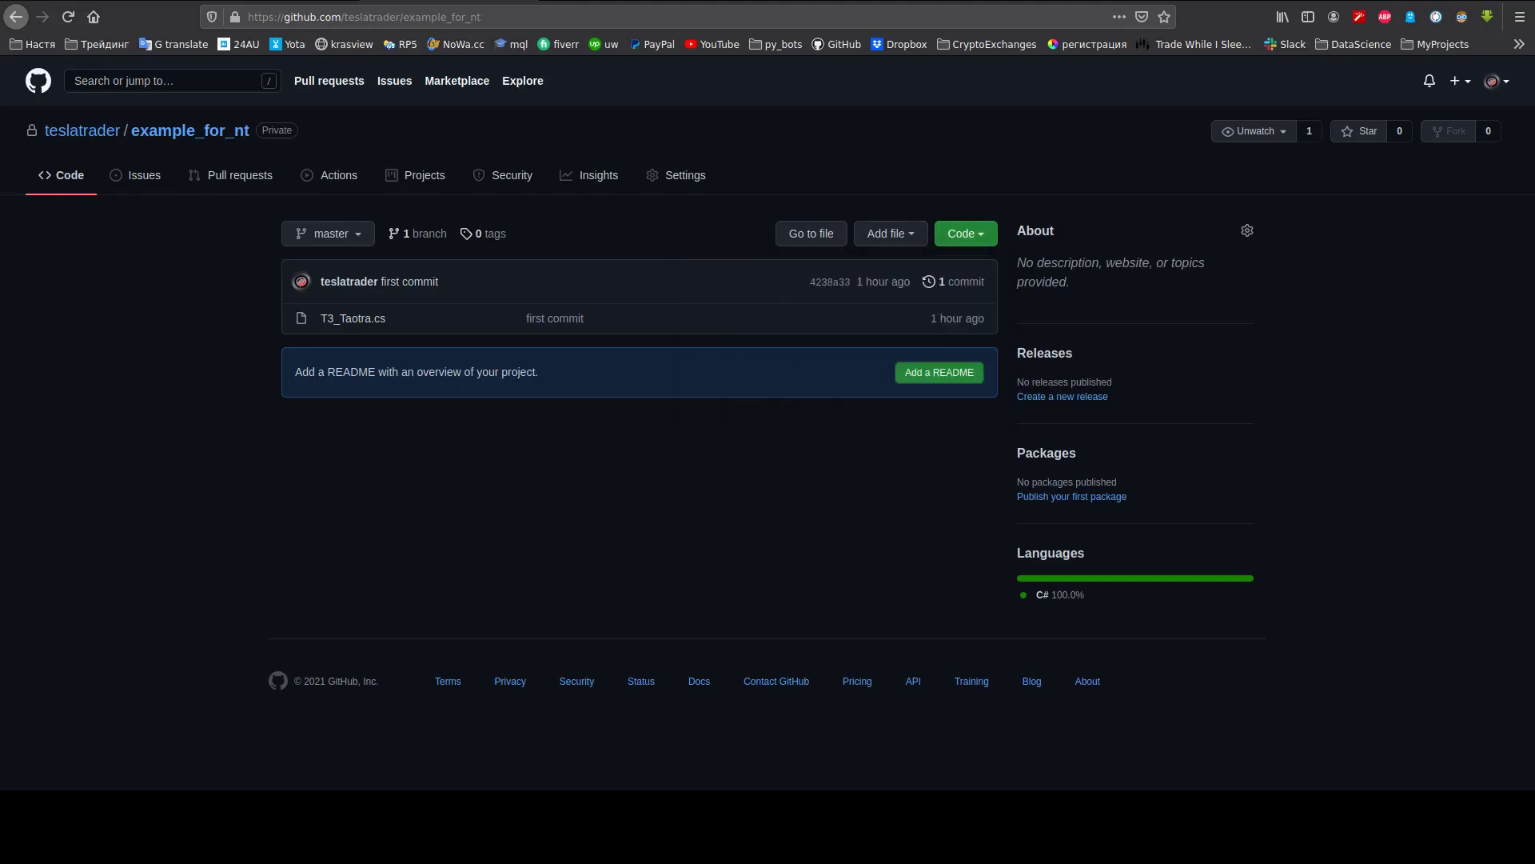
Clone example_for_nt over SSH into test1 and list test1's contents.
click(432, 696)
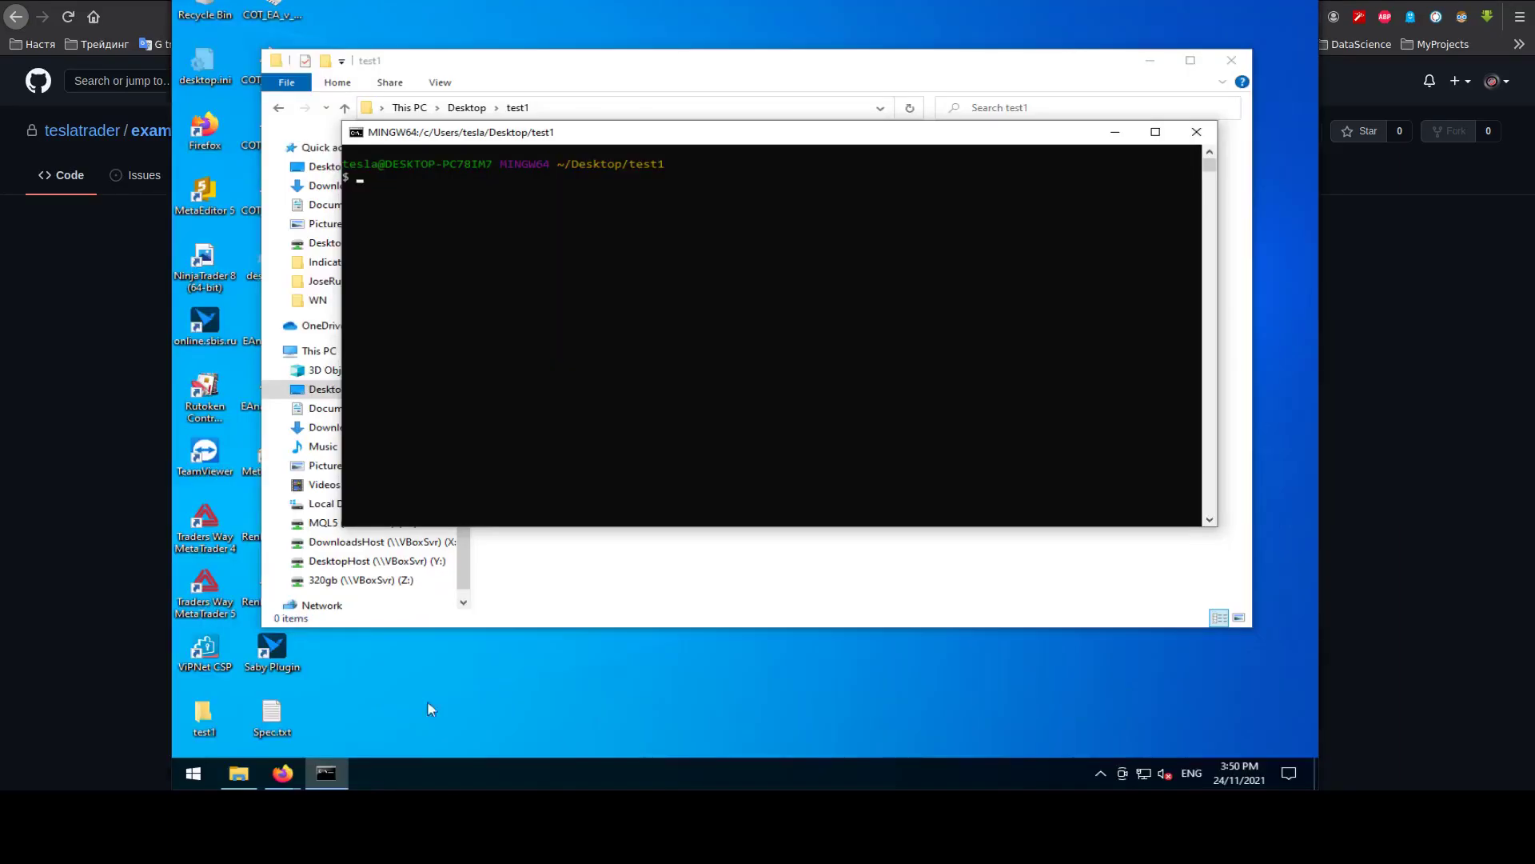
text(git@github.com:teslatrader/example_for_nt.git)
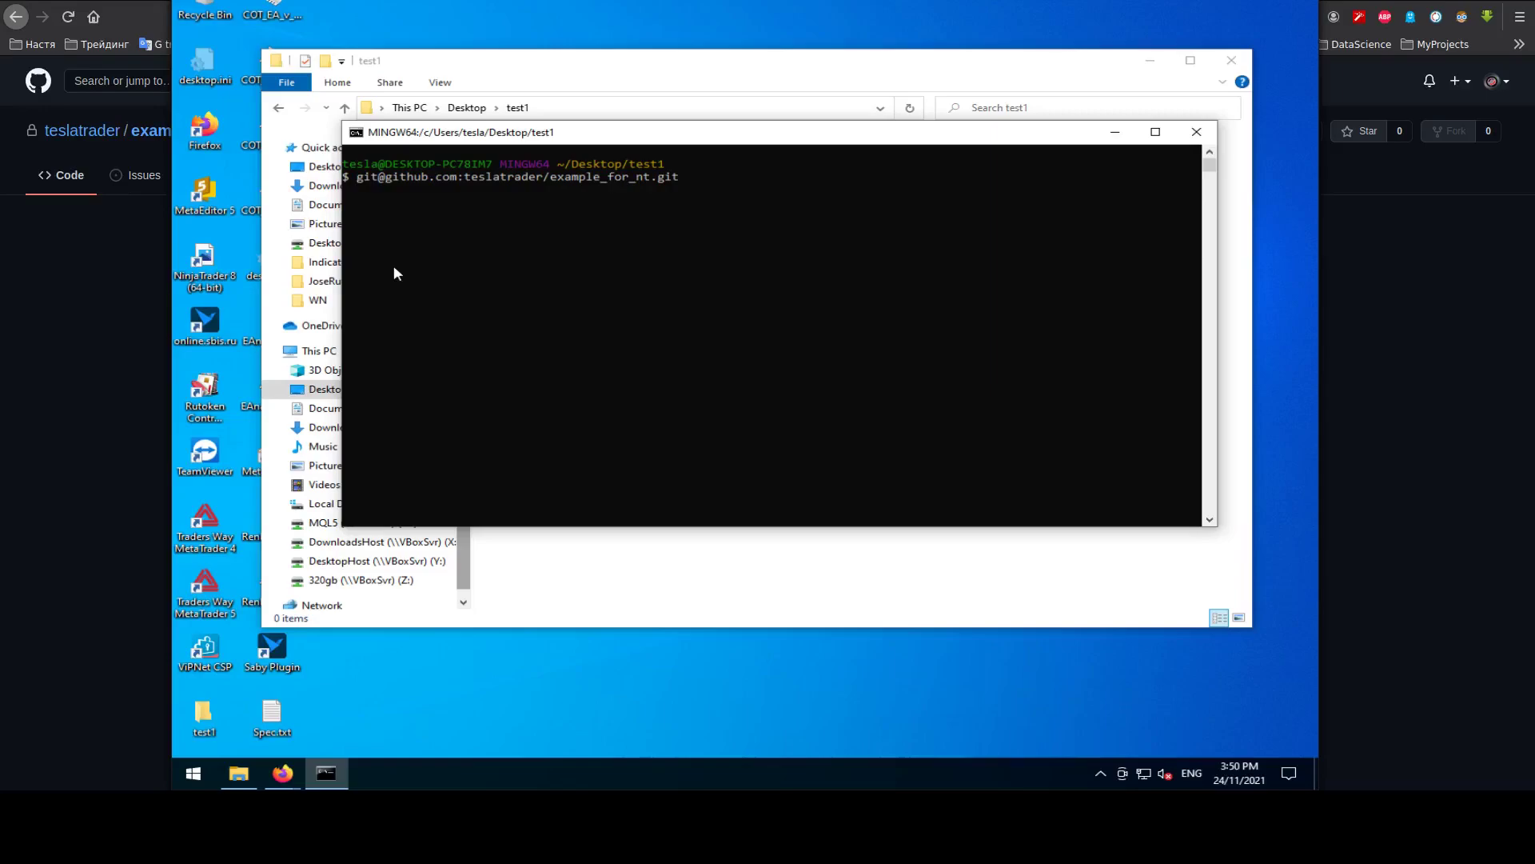
text(git )
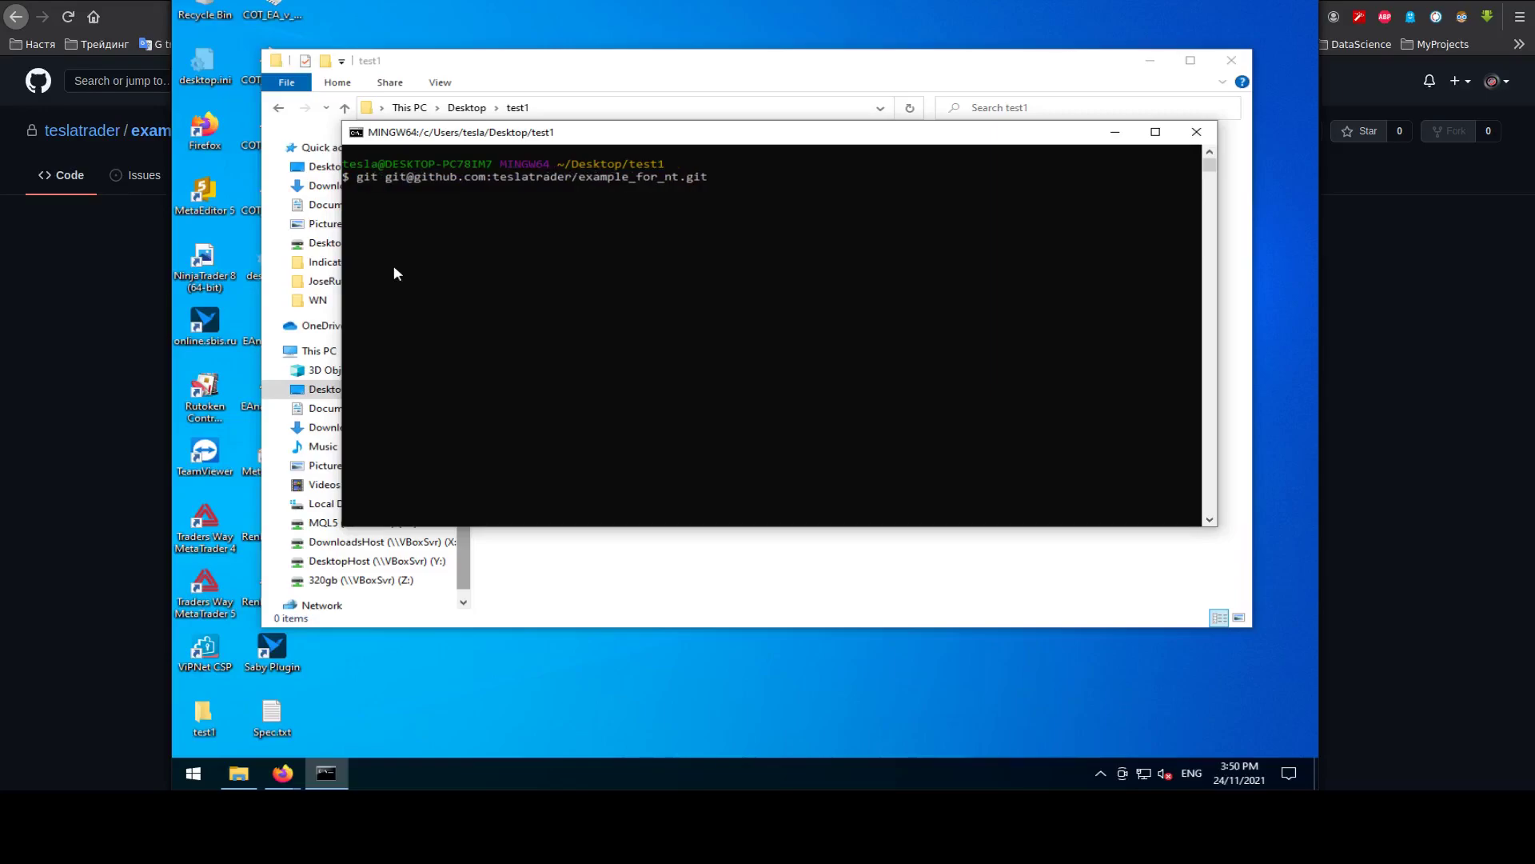
text(clone)
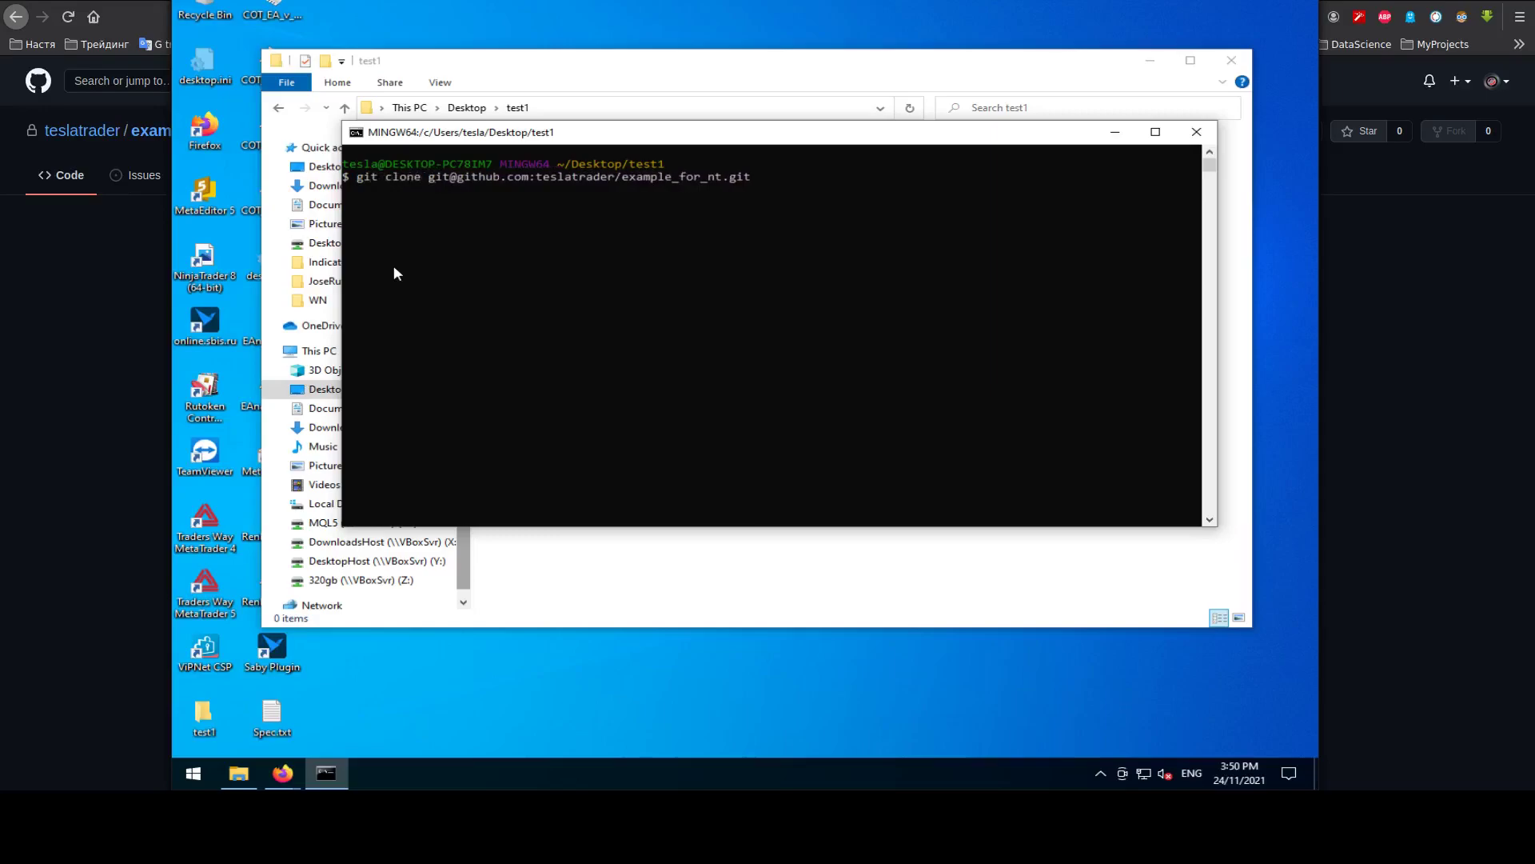
key(Return)
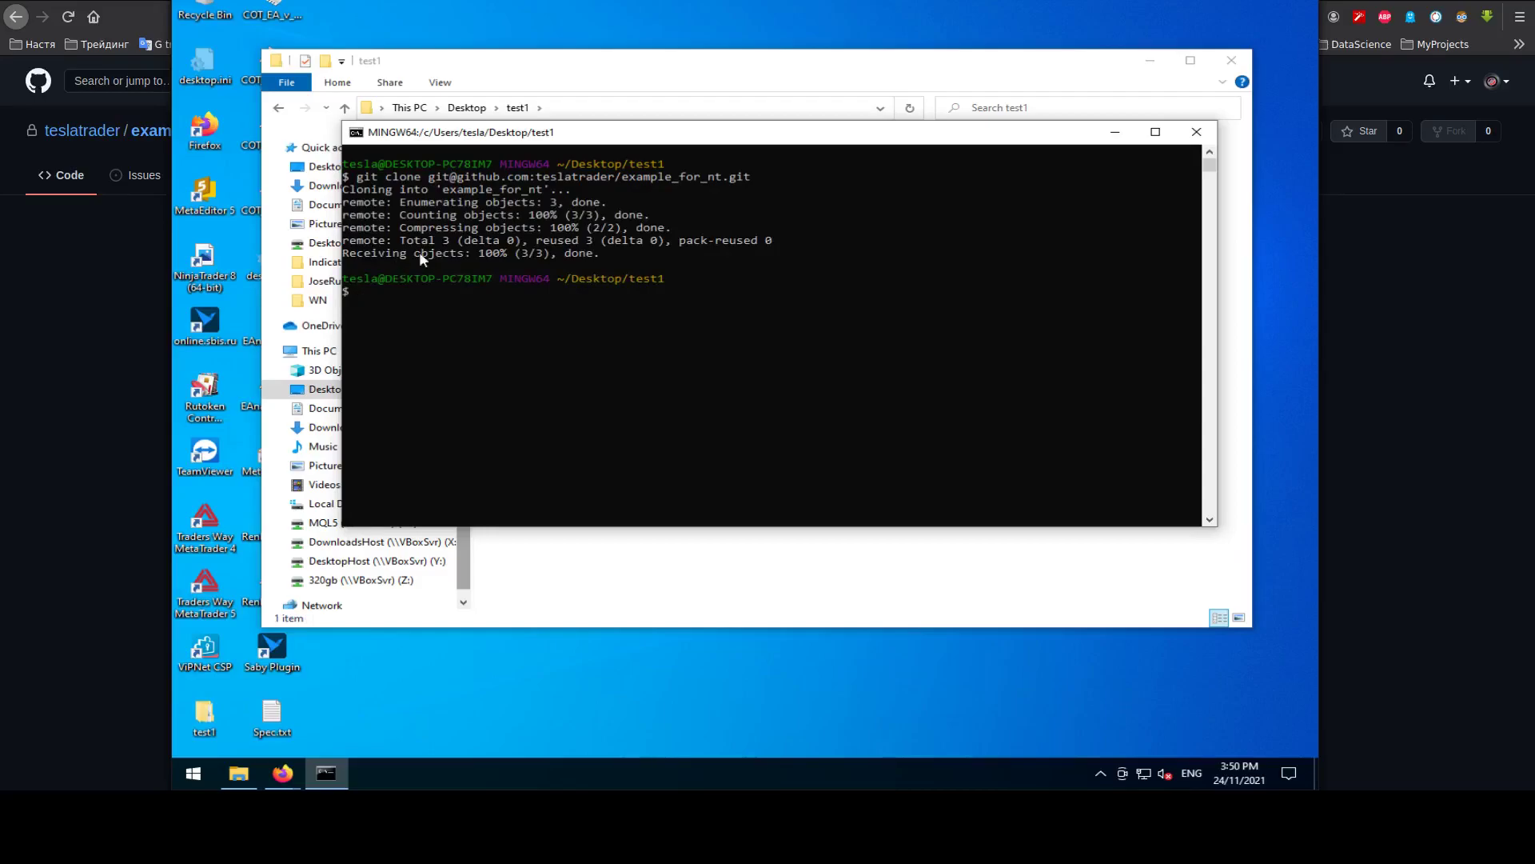
text(ls)
key(Return)
text(cd ex)
Enter example_for_nt, list T3_Taotra.cs, then open the cloned folder in File Explorer.
key(Tab)
key(Return)
text(ls)
key(Return)
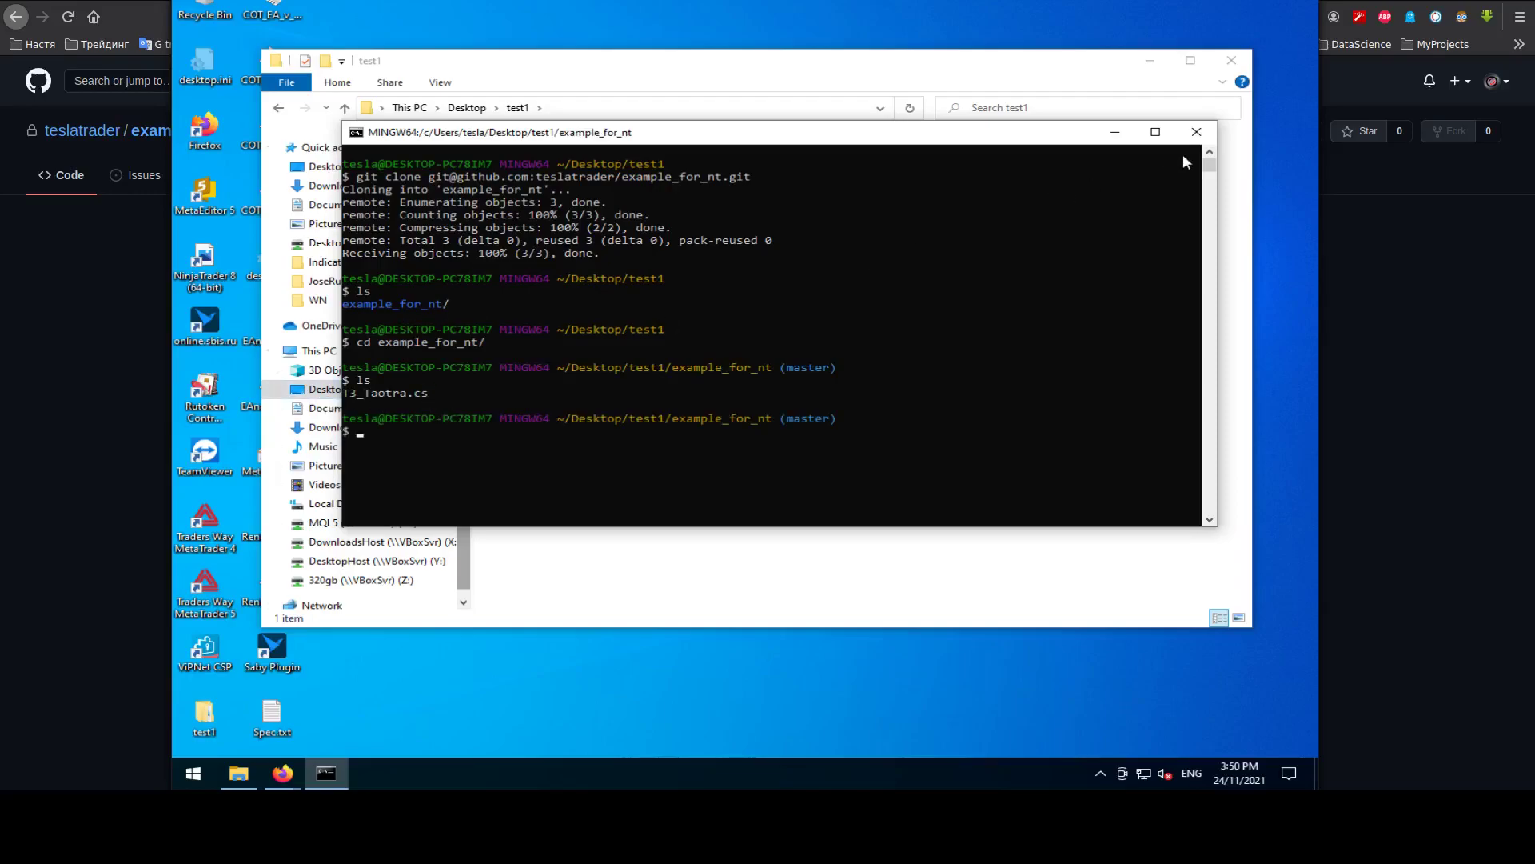
click(1196, 133)
double_click(516, 164)
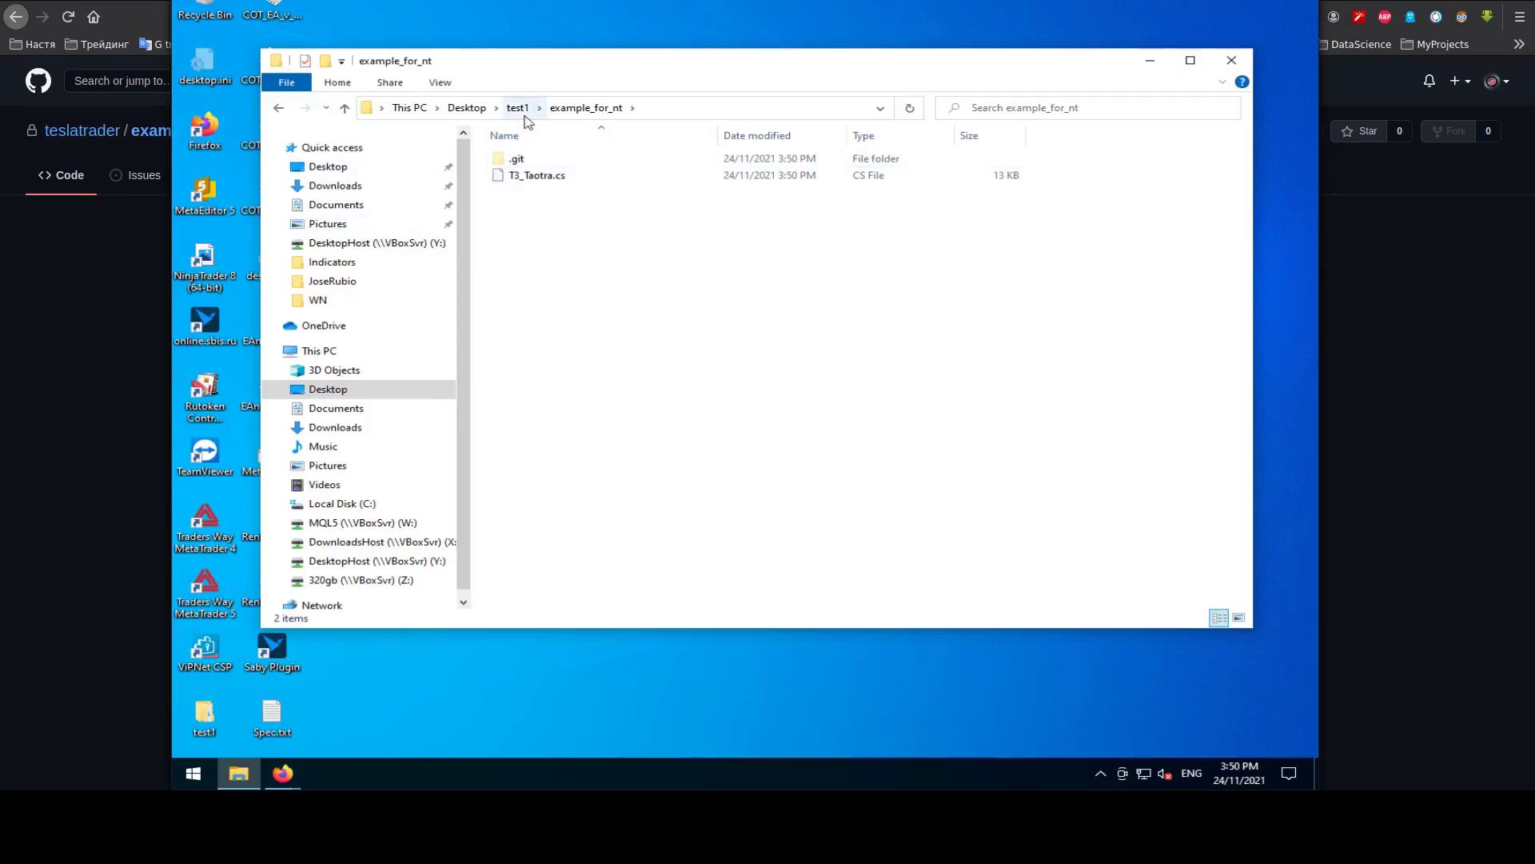
Browse Desktop > test1 > example_for_nt and select T3_Taotra.cs.
click(484, 113)
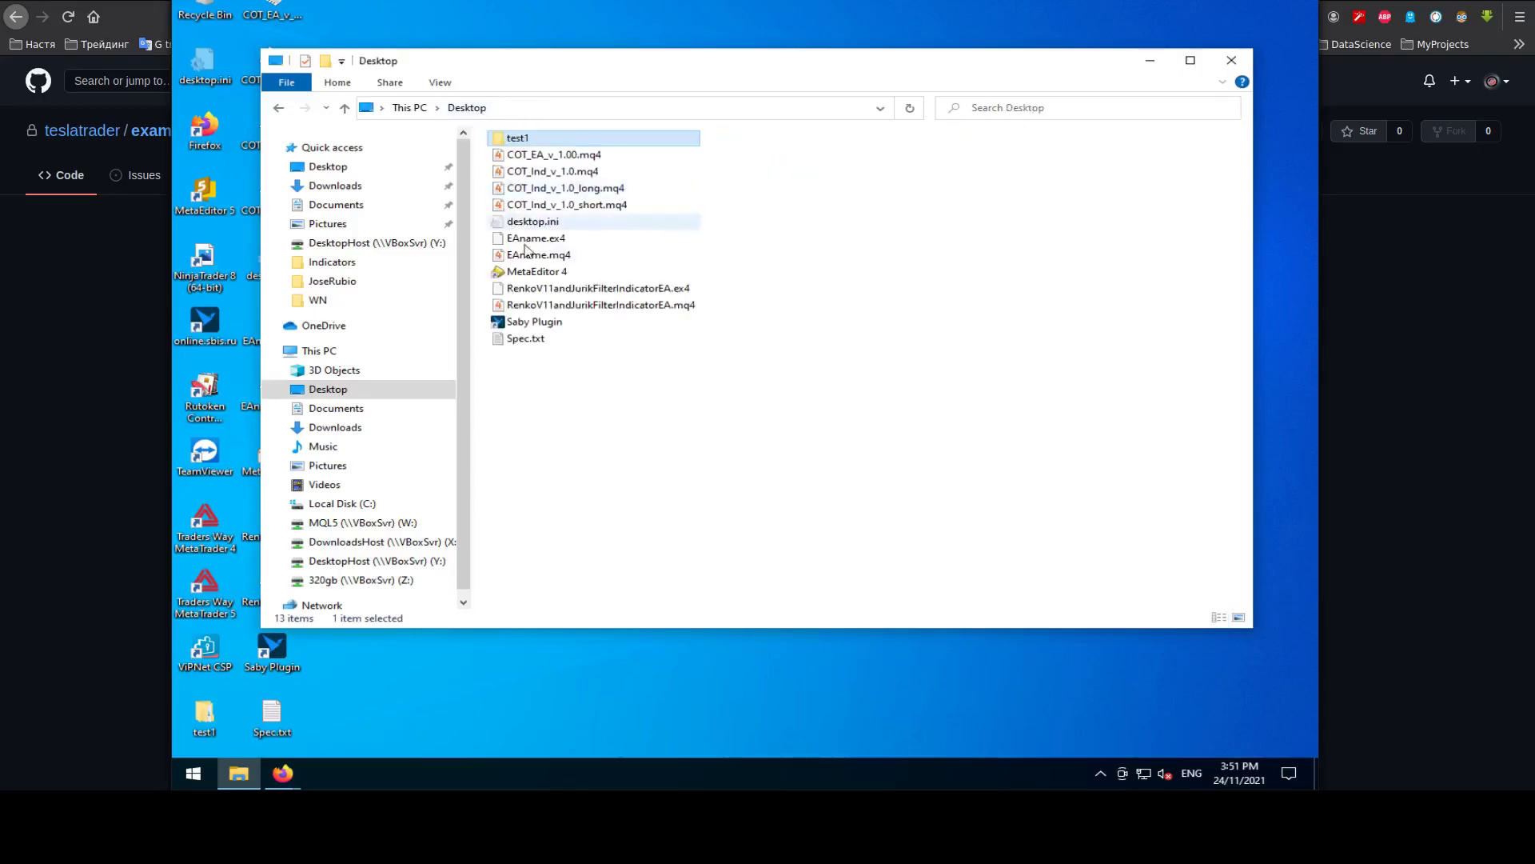
right_click(559, 385)
click(840, 302)
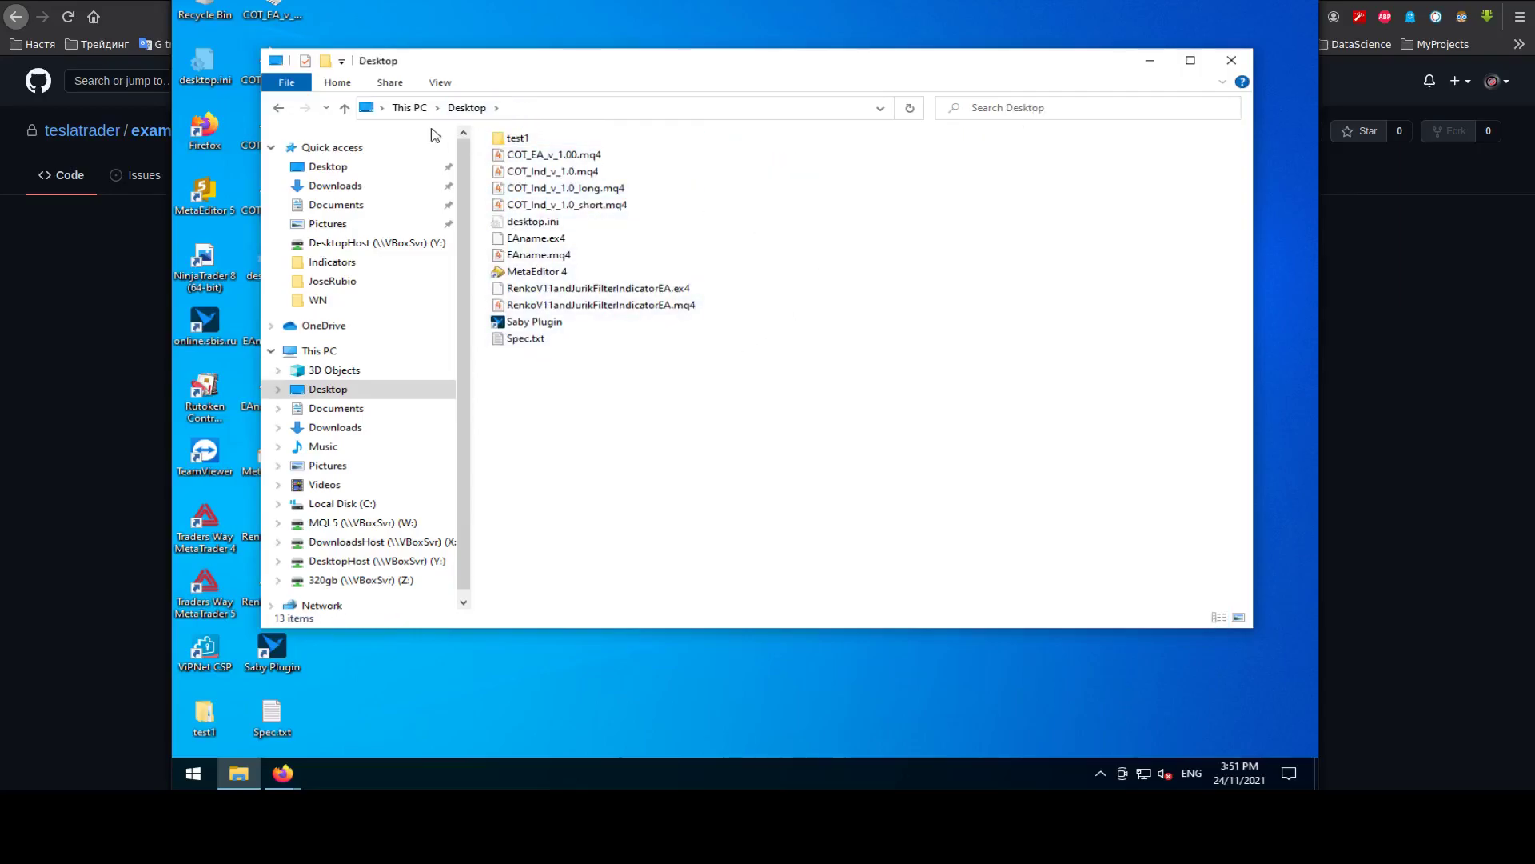
double_click(513, 141)
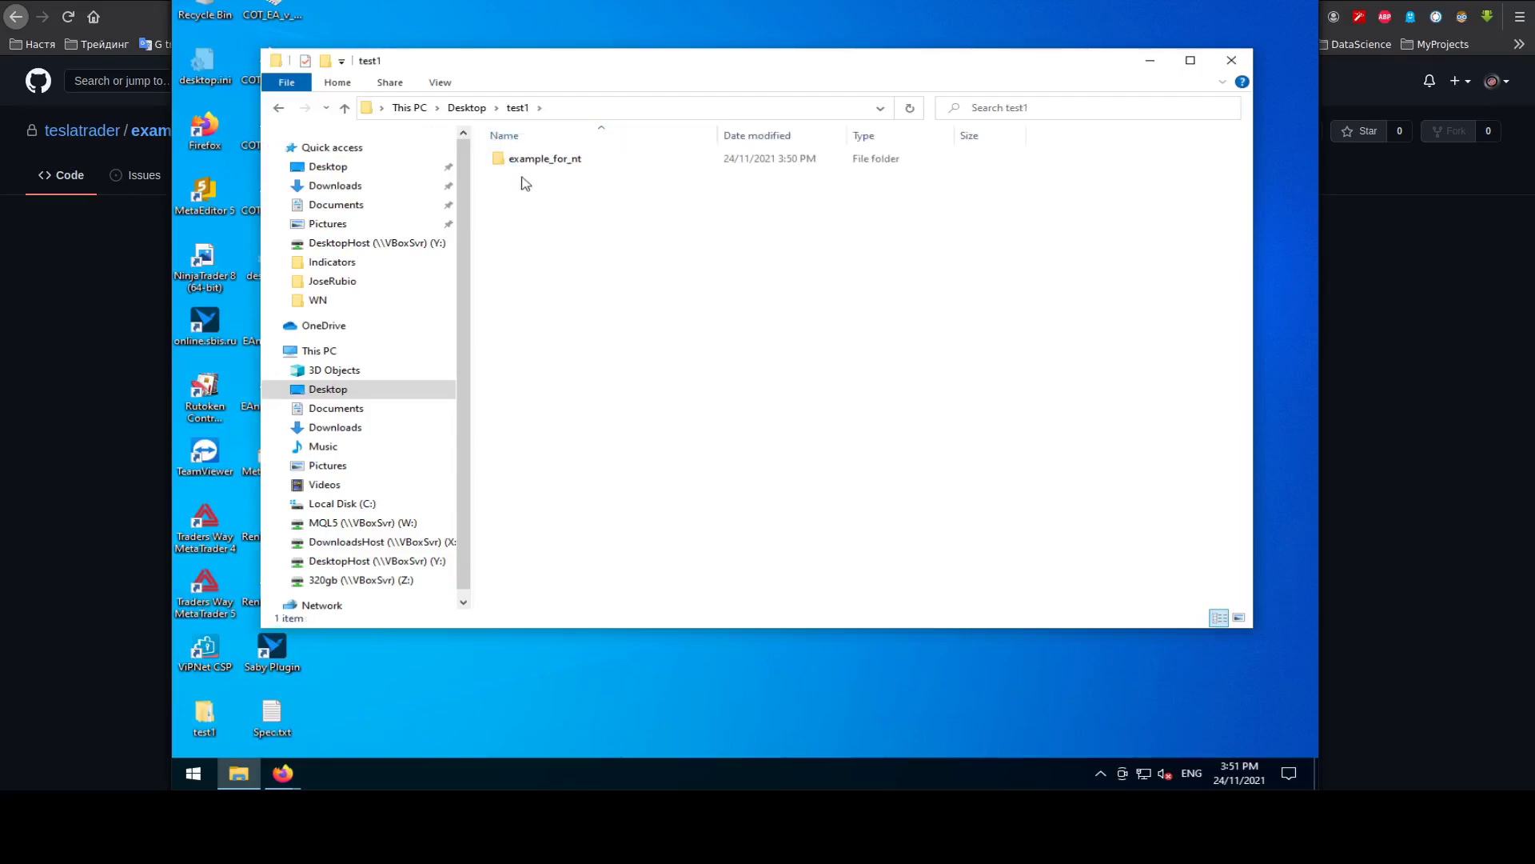
double_click(526, 163)
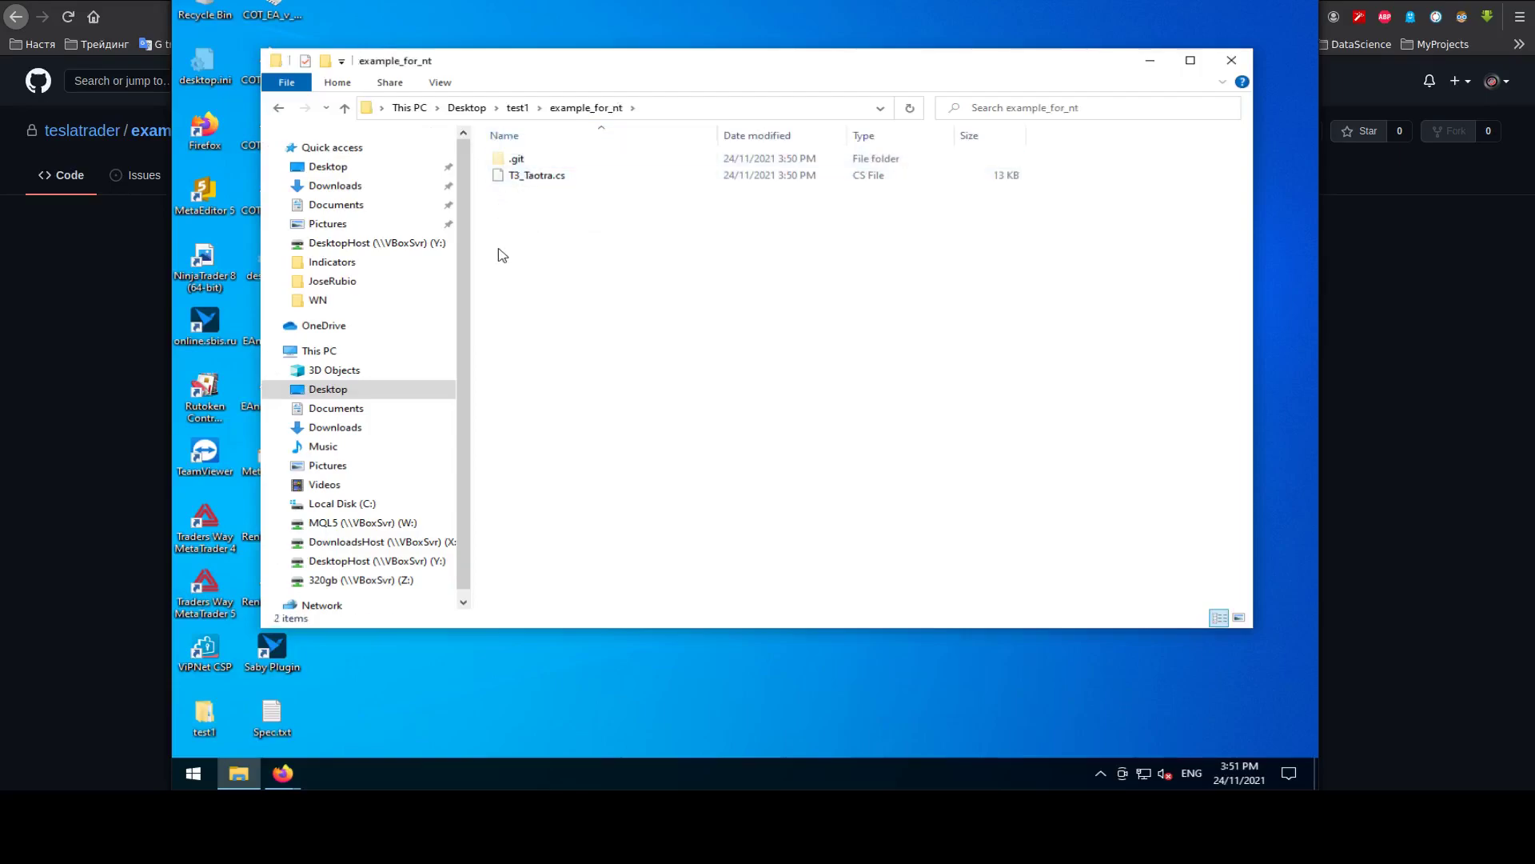
click(497, 183)
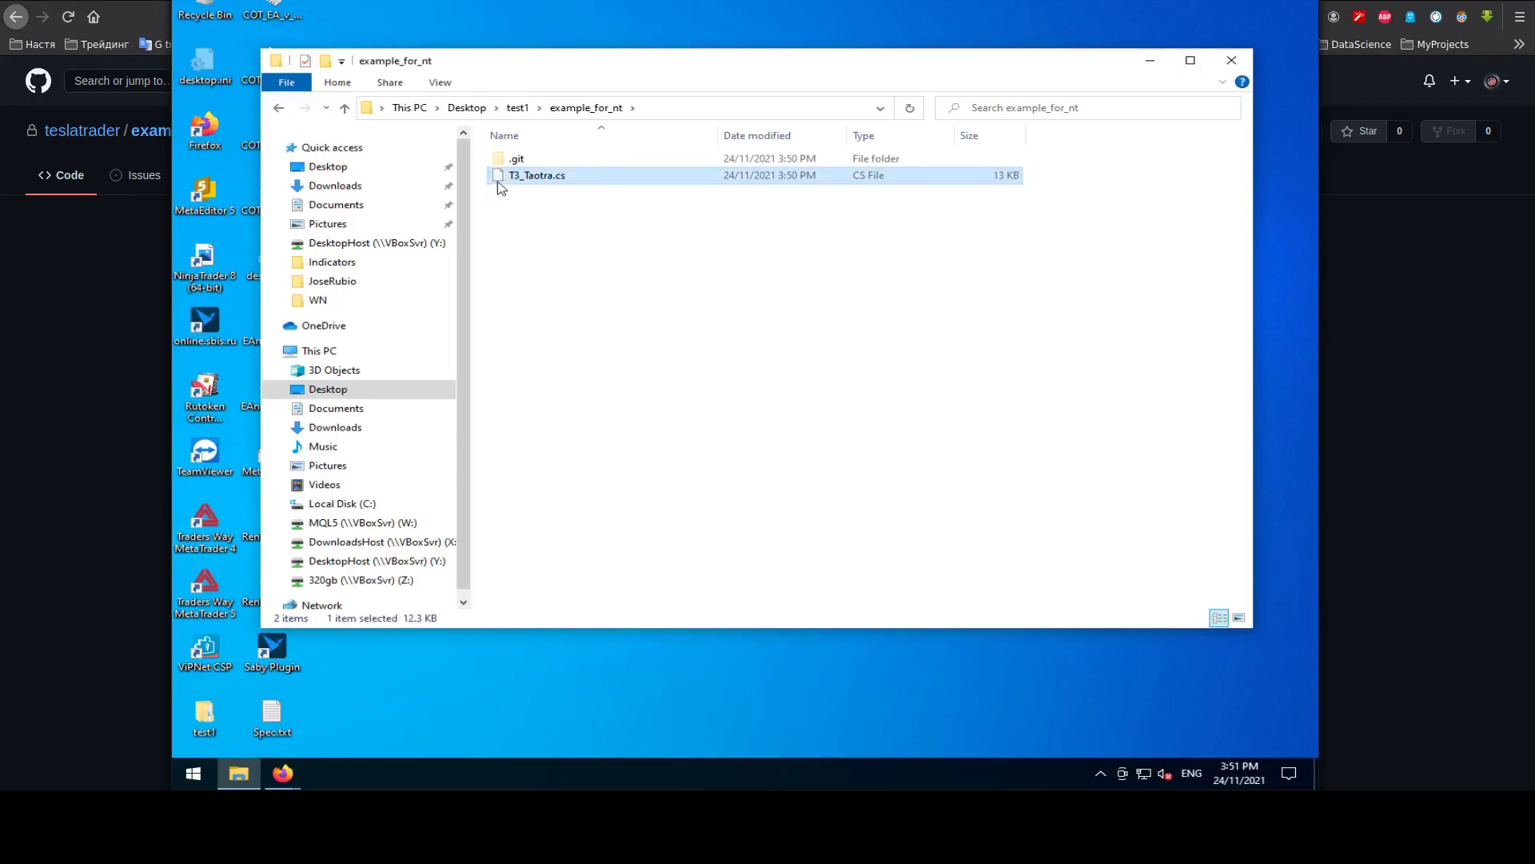
Visit NinjaTrader 8's Indicators folder, then return to Desktop > test1 > example_for_nt.
click(334, 264)
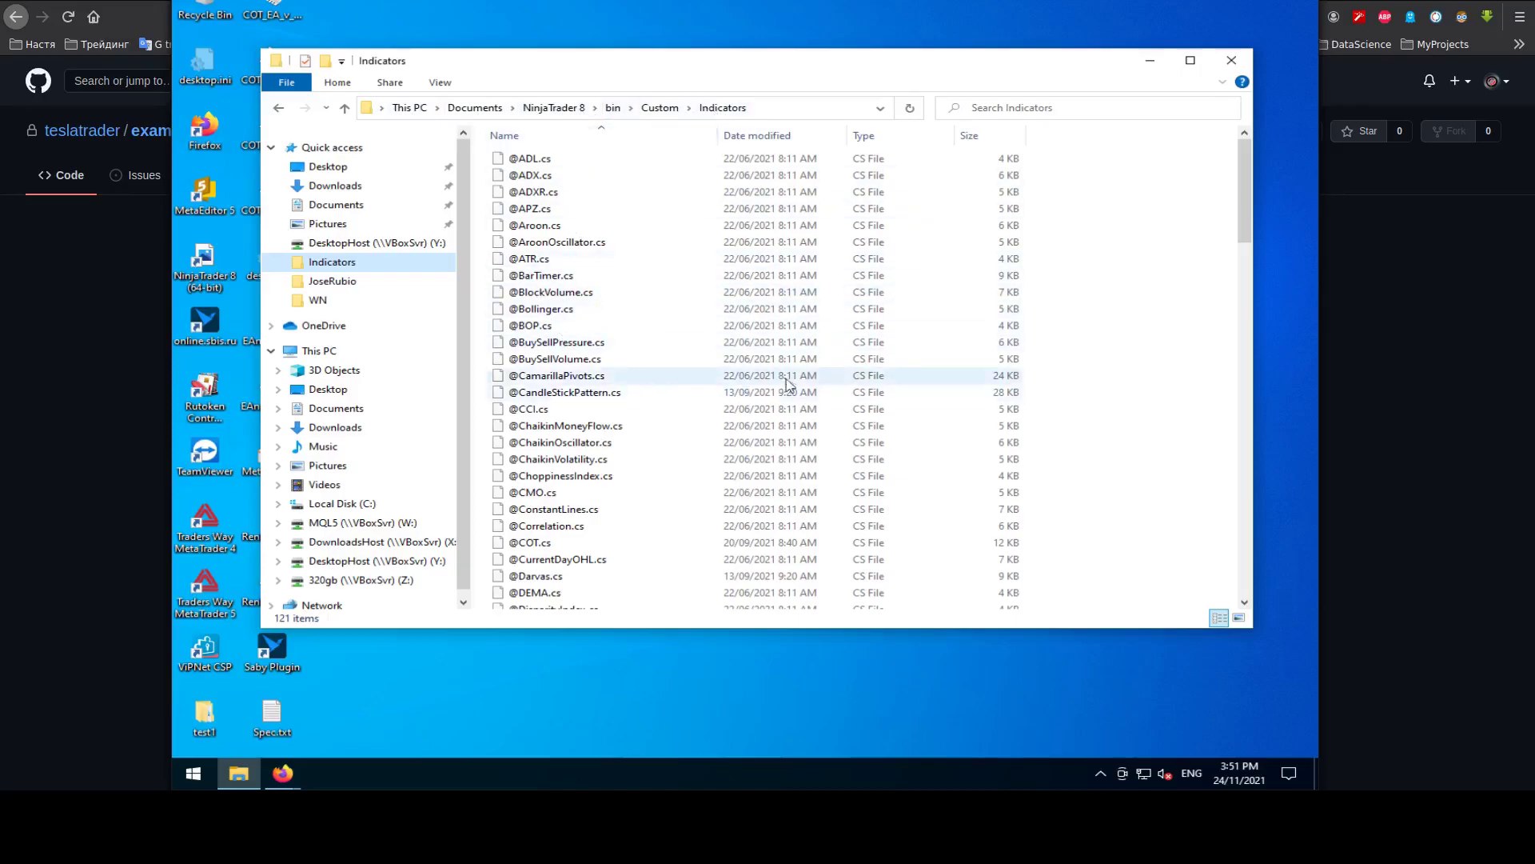
right_click(1076, 406)
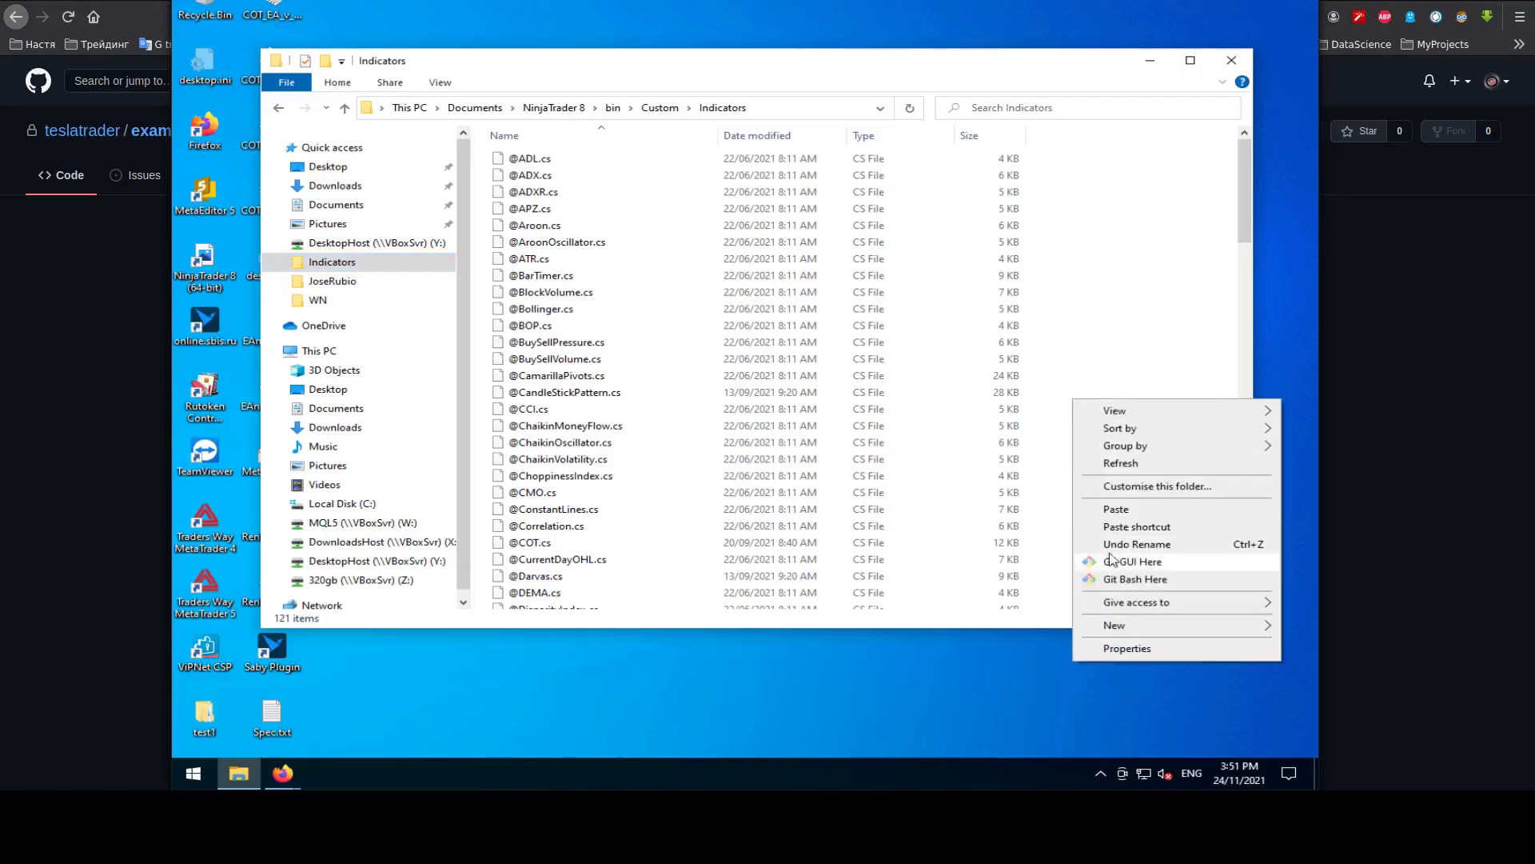
click(1071, 250)
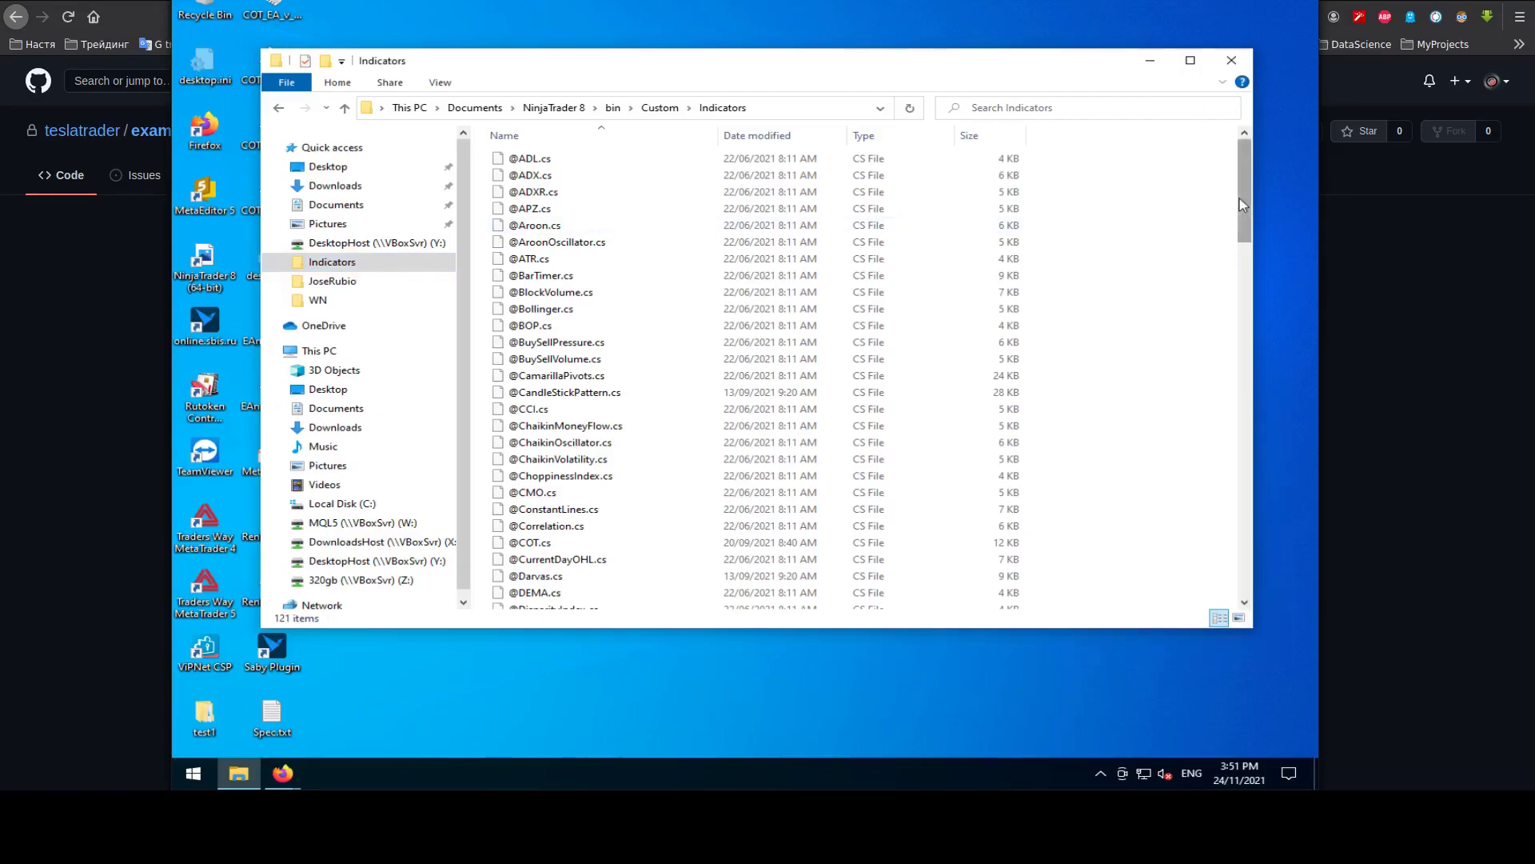
mouse_move(1244, 210)
mouse_down()
mouse_move(1255, 389)
mouse_move(1247, 181)
mouse_up()
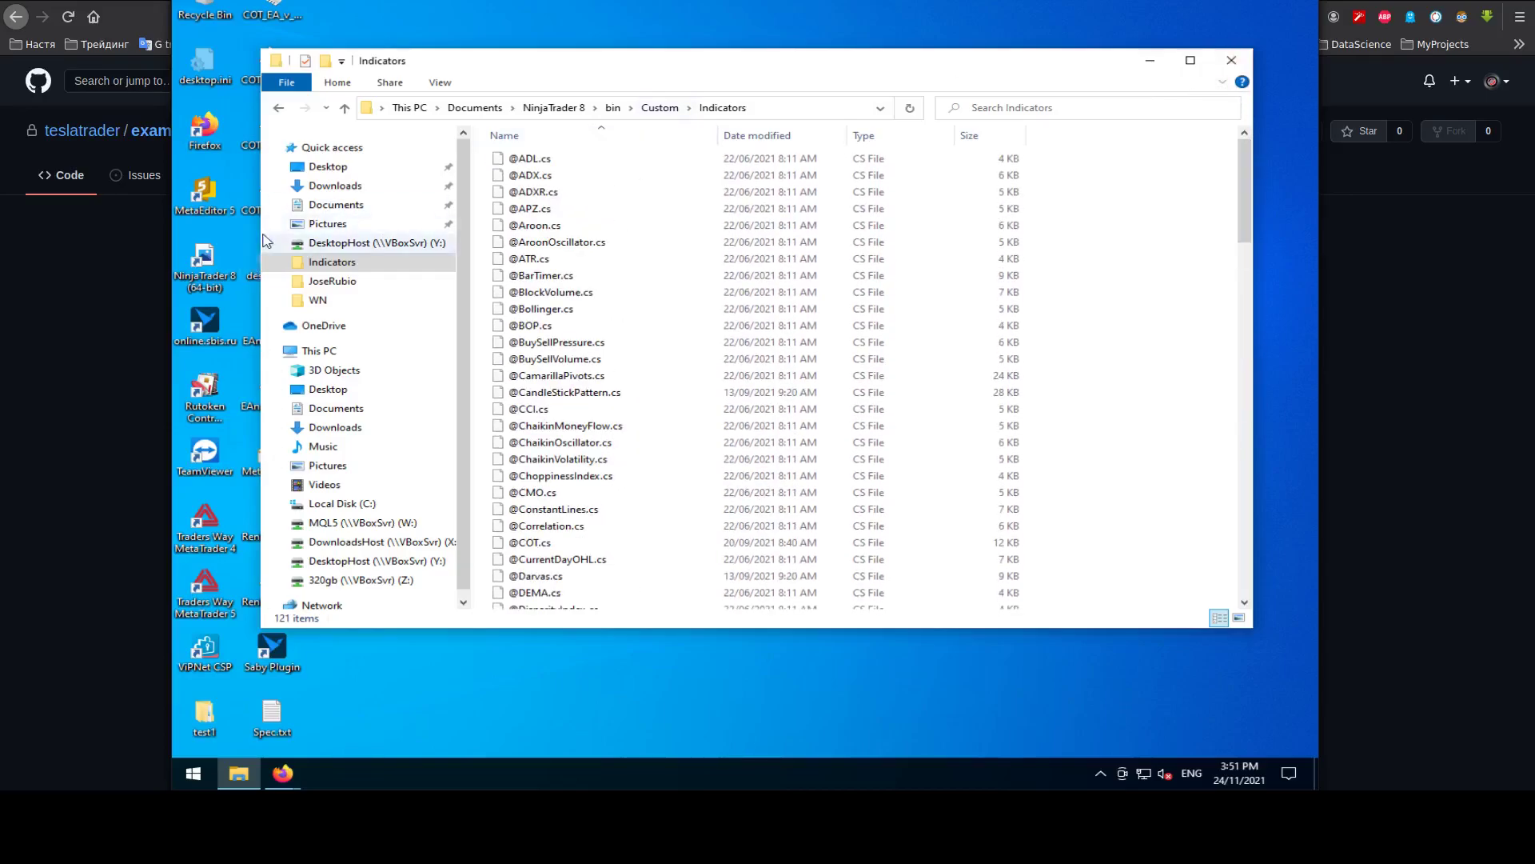
mouse_move(338, 293)
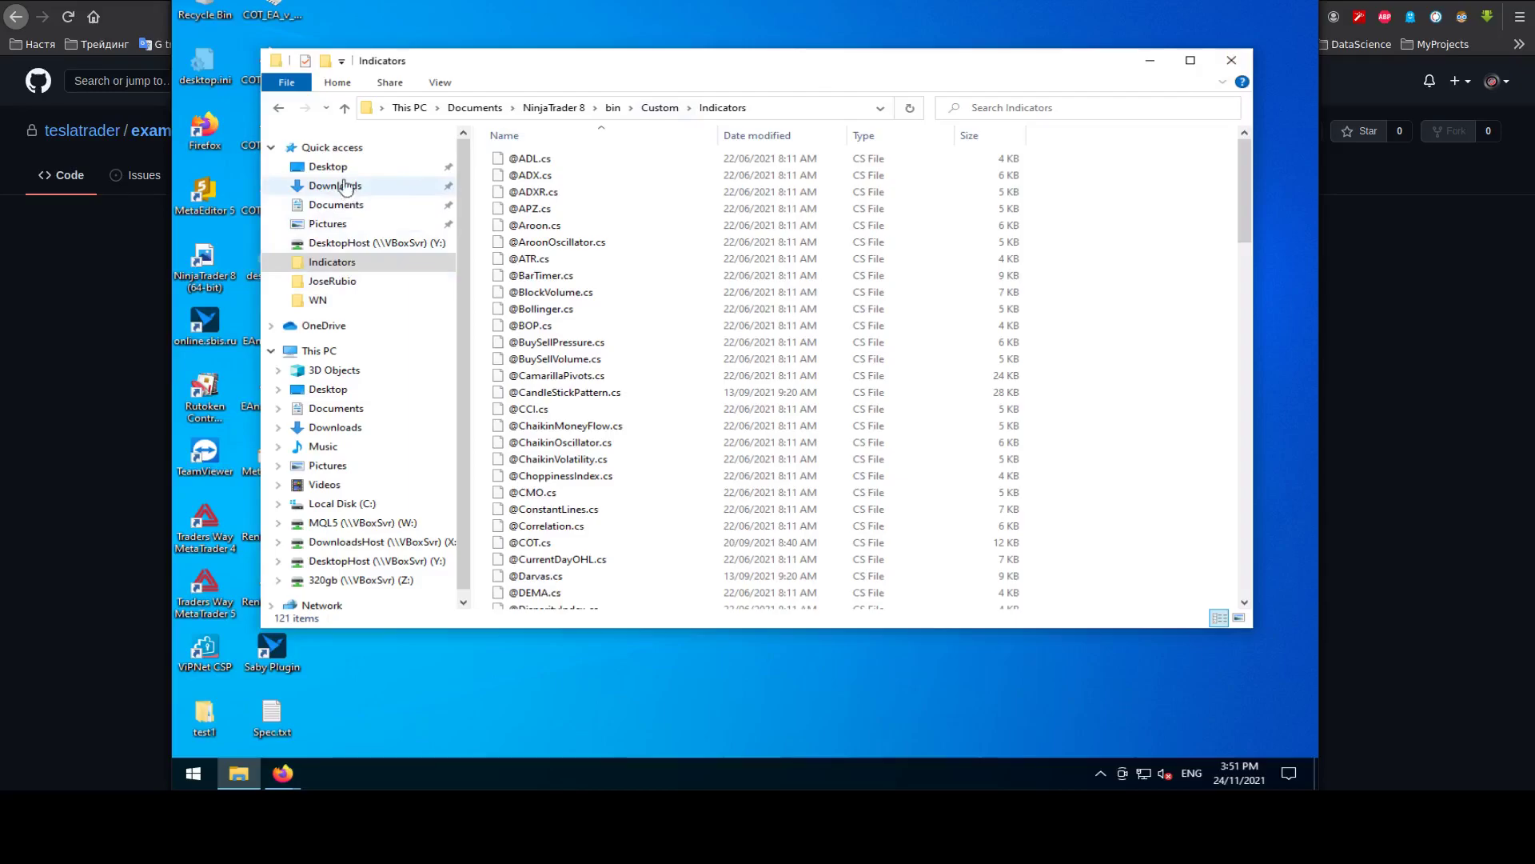
click(328, 167)
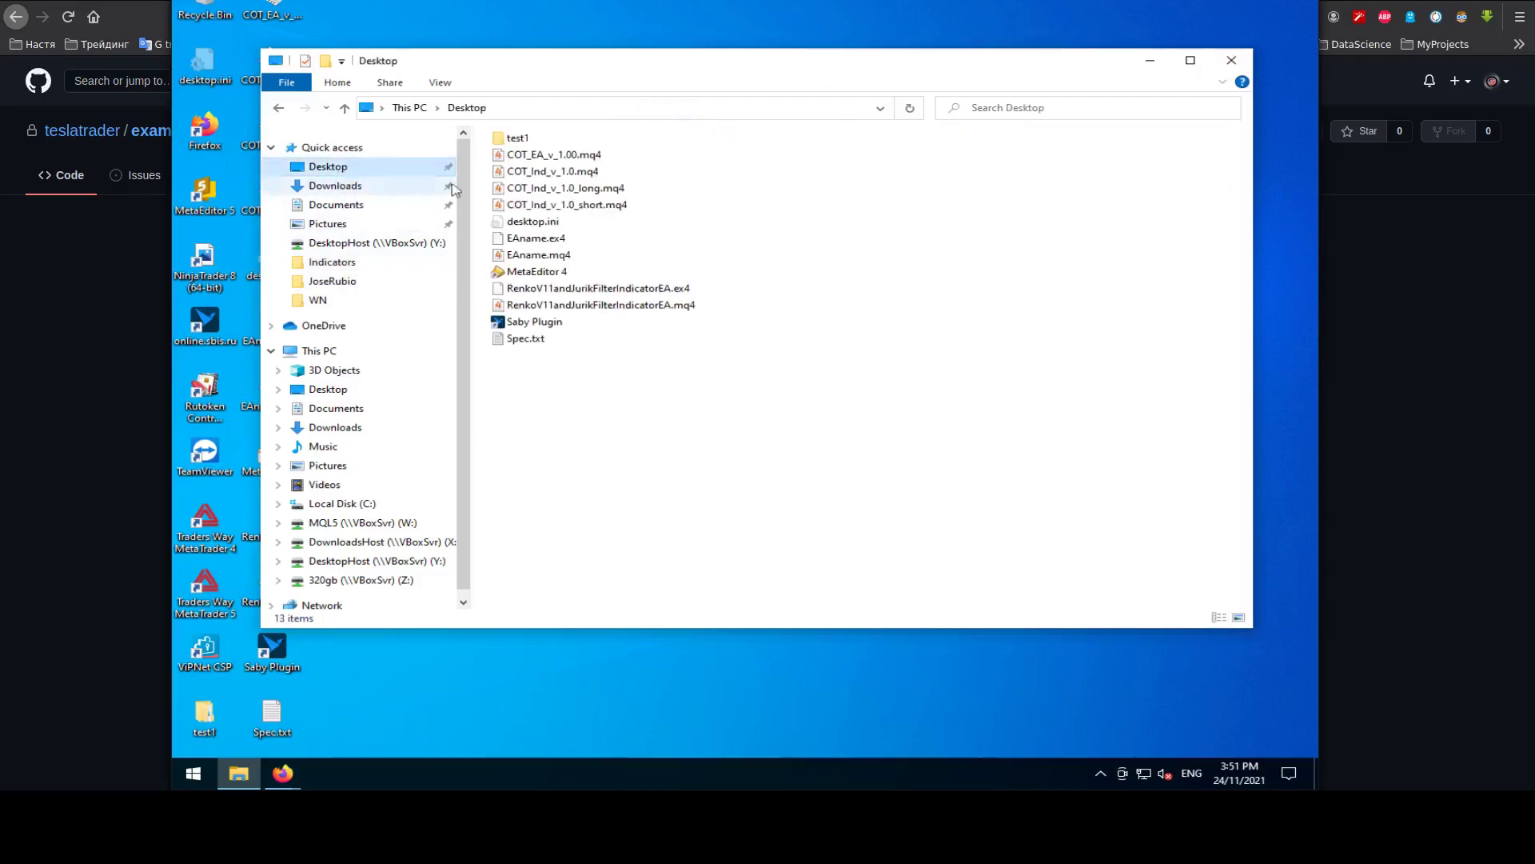
double_click(517, 139)
double_click(509, 161)
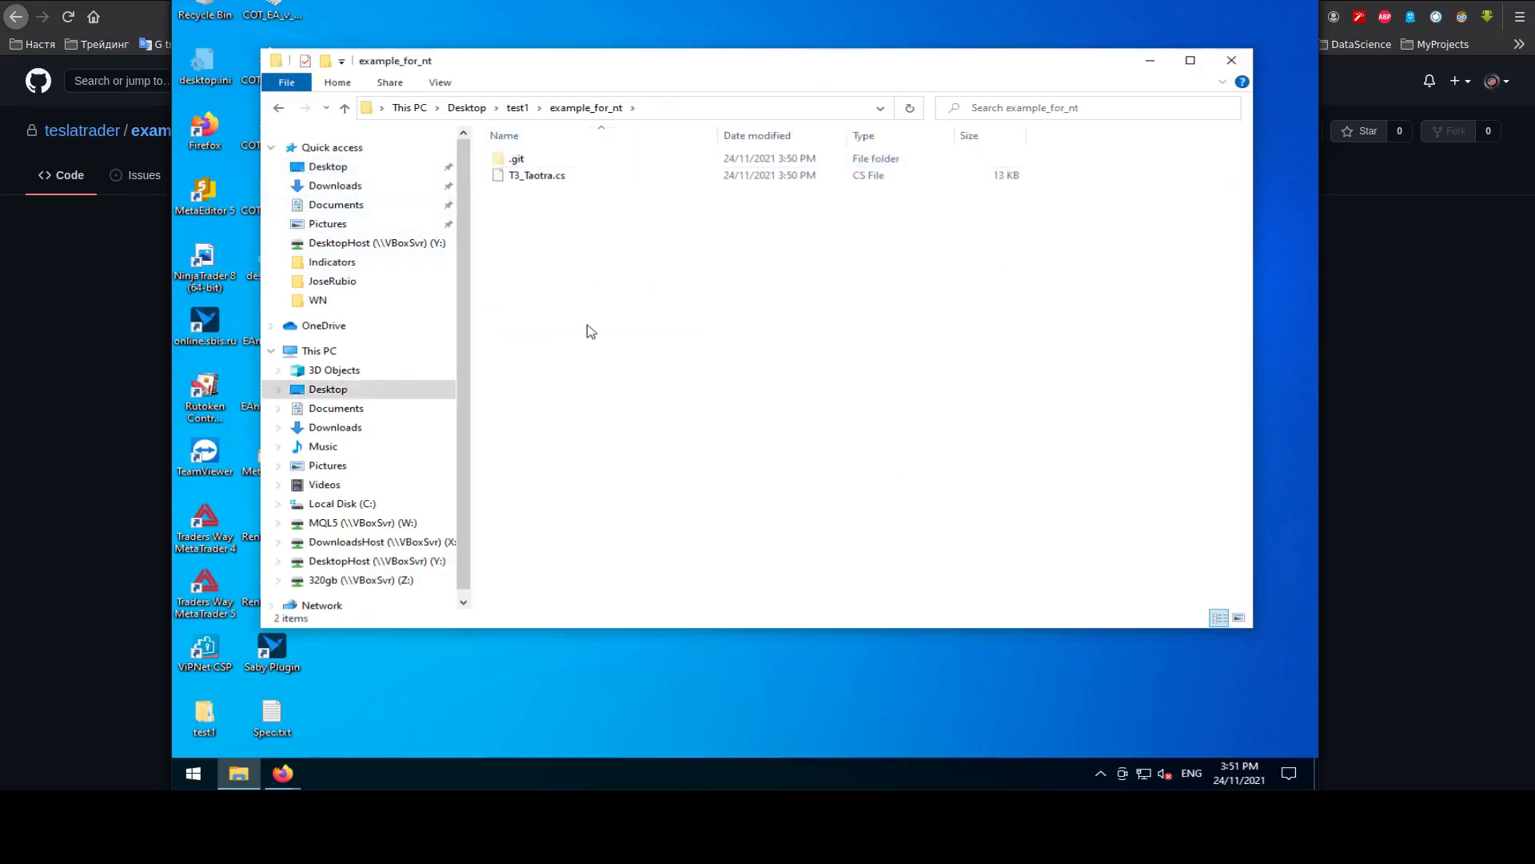
Run git pull in a Git Bash terminal in example_for_nt (already up to date), then exit.
right_click(546, 260)
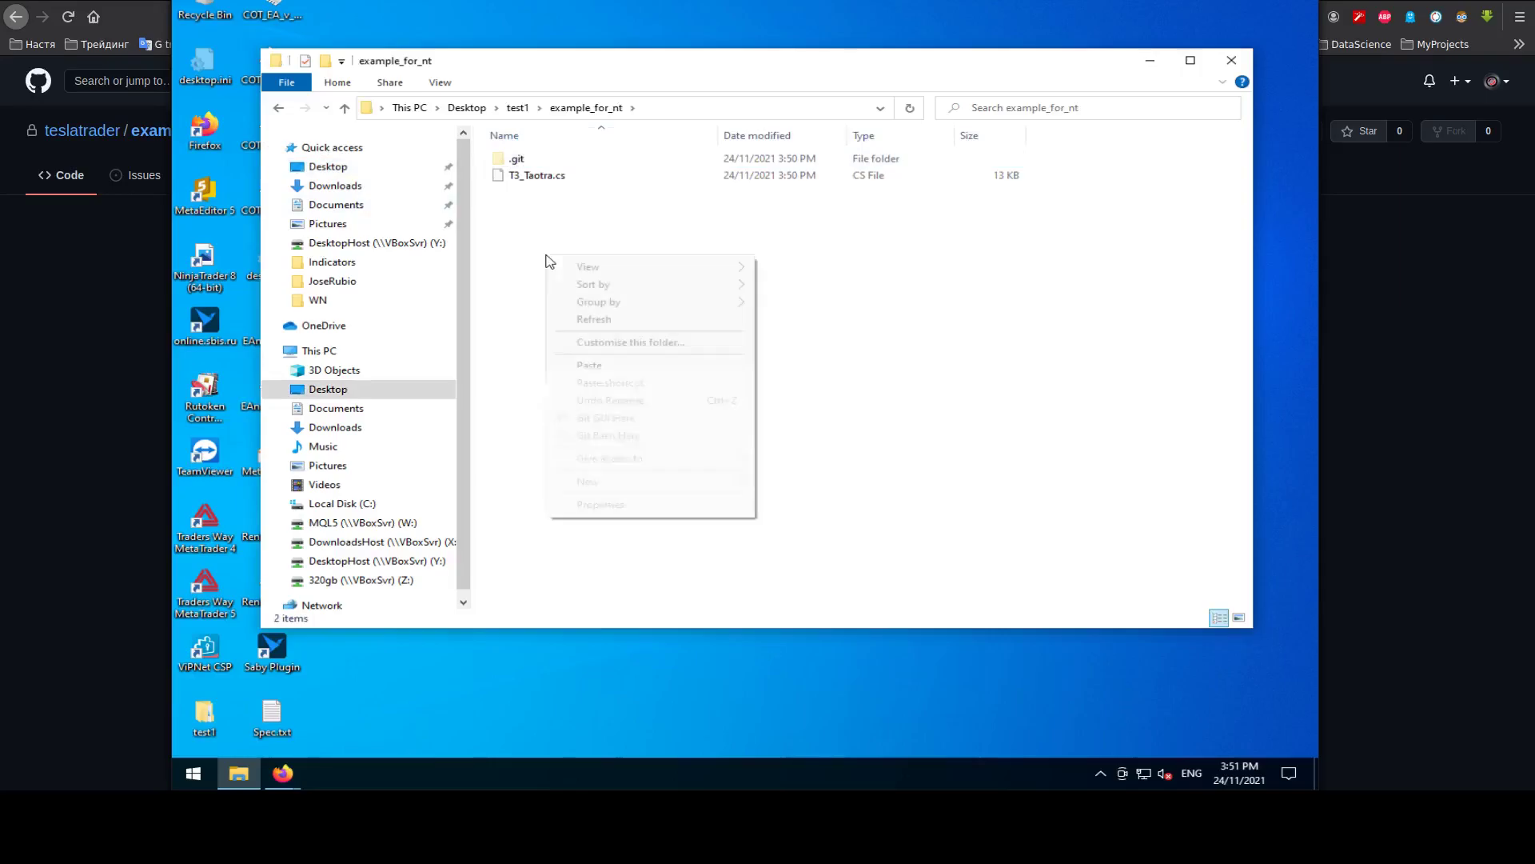
click(581, 435)
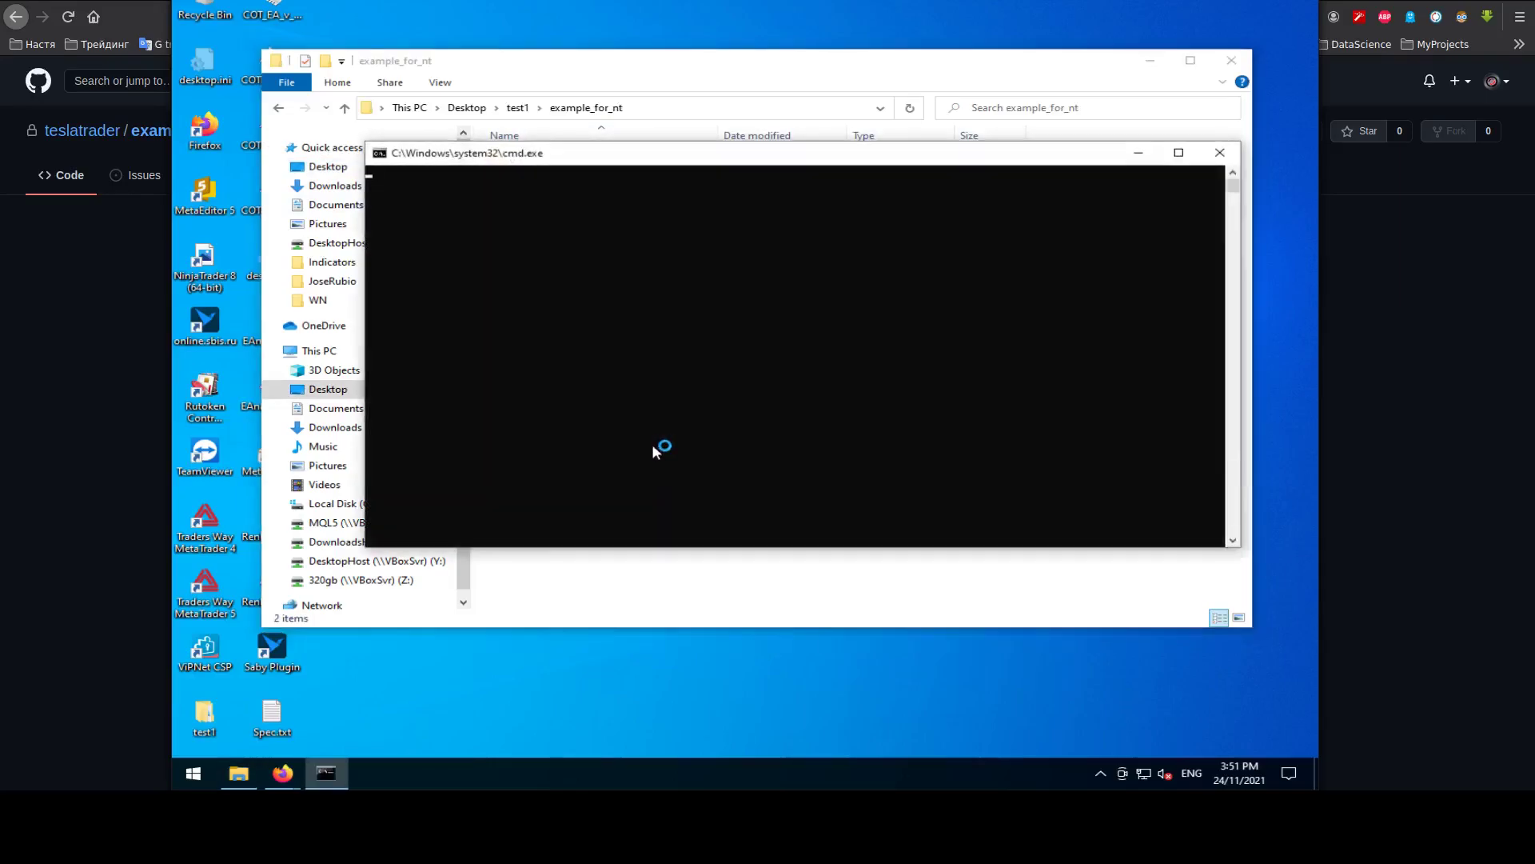
text(git pull)
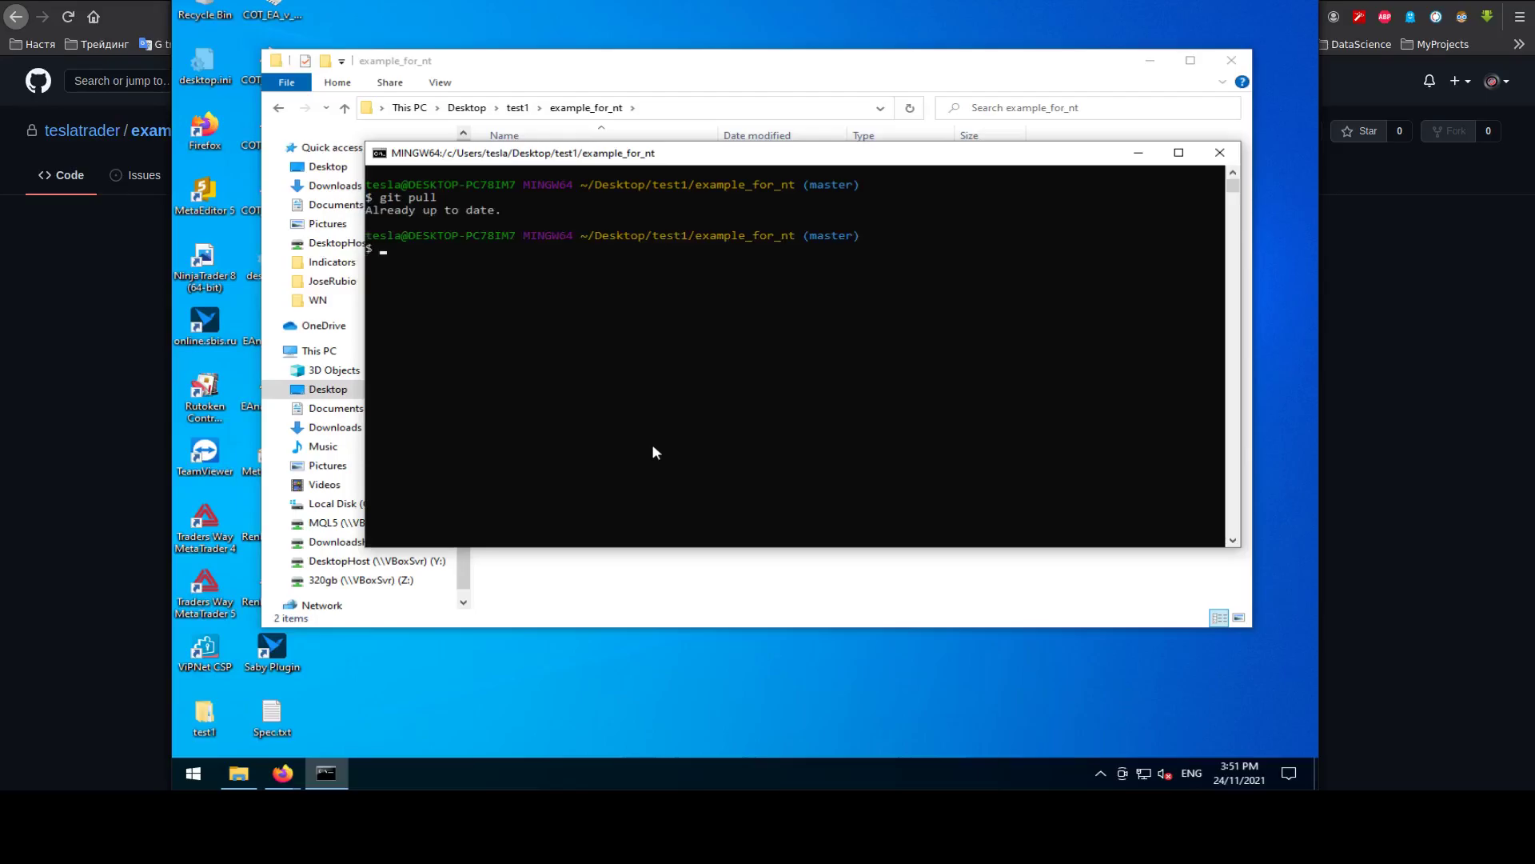
text(exit)
key(Return)
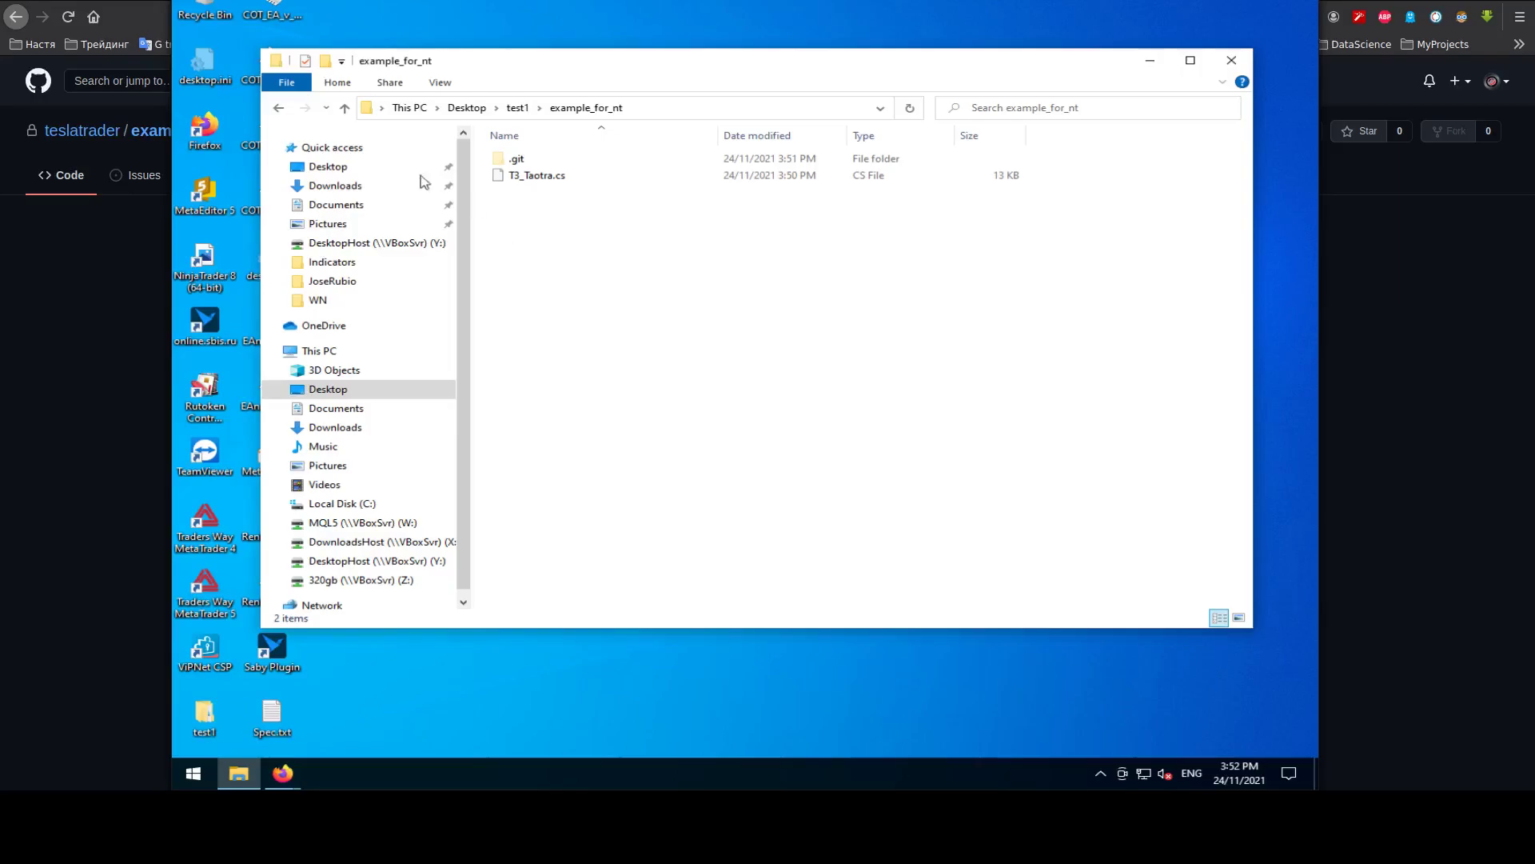
Launch a Git Bash terminal in the example_for_nt folder and focus it.
mouse_move(360, 360)
mouse_move(360, 300)
right_click(605, 305)
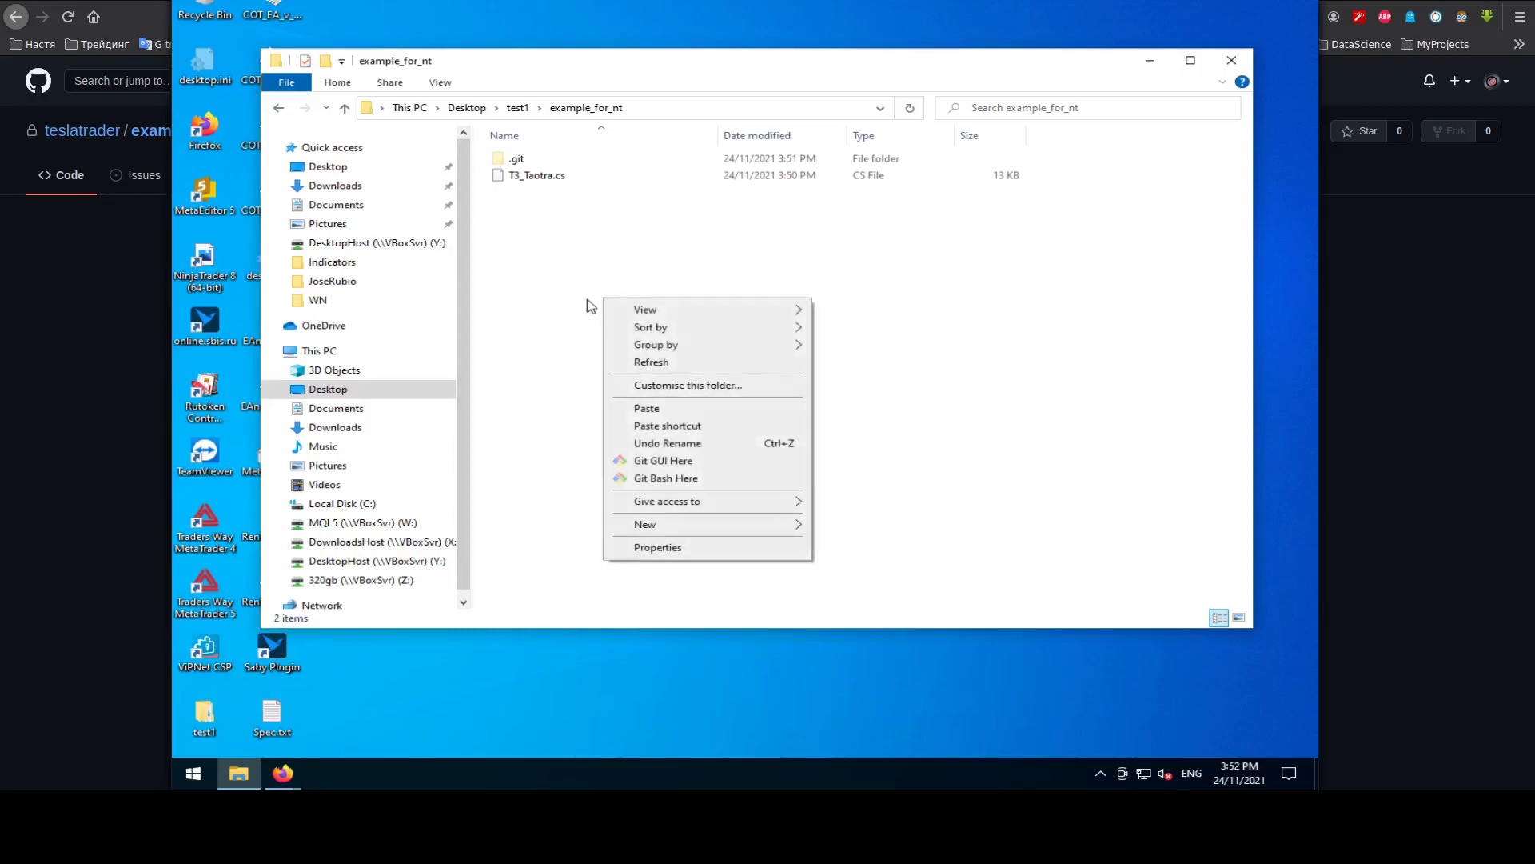
click(655, 478)
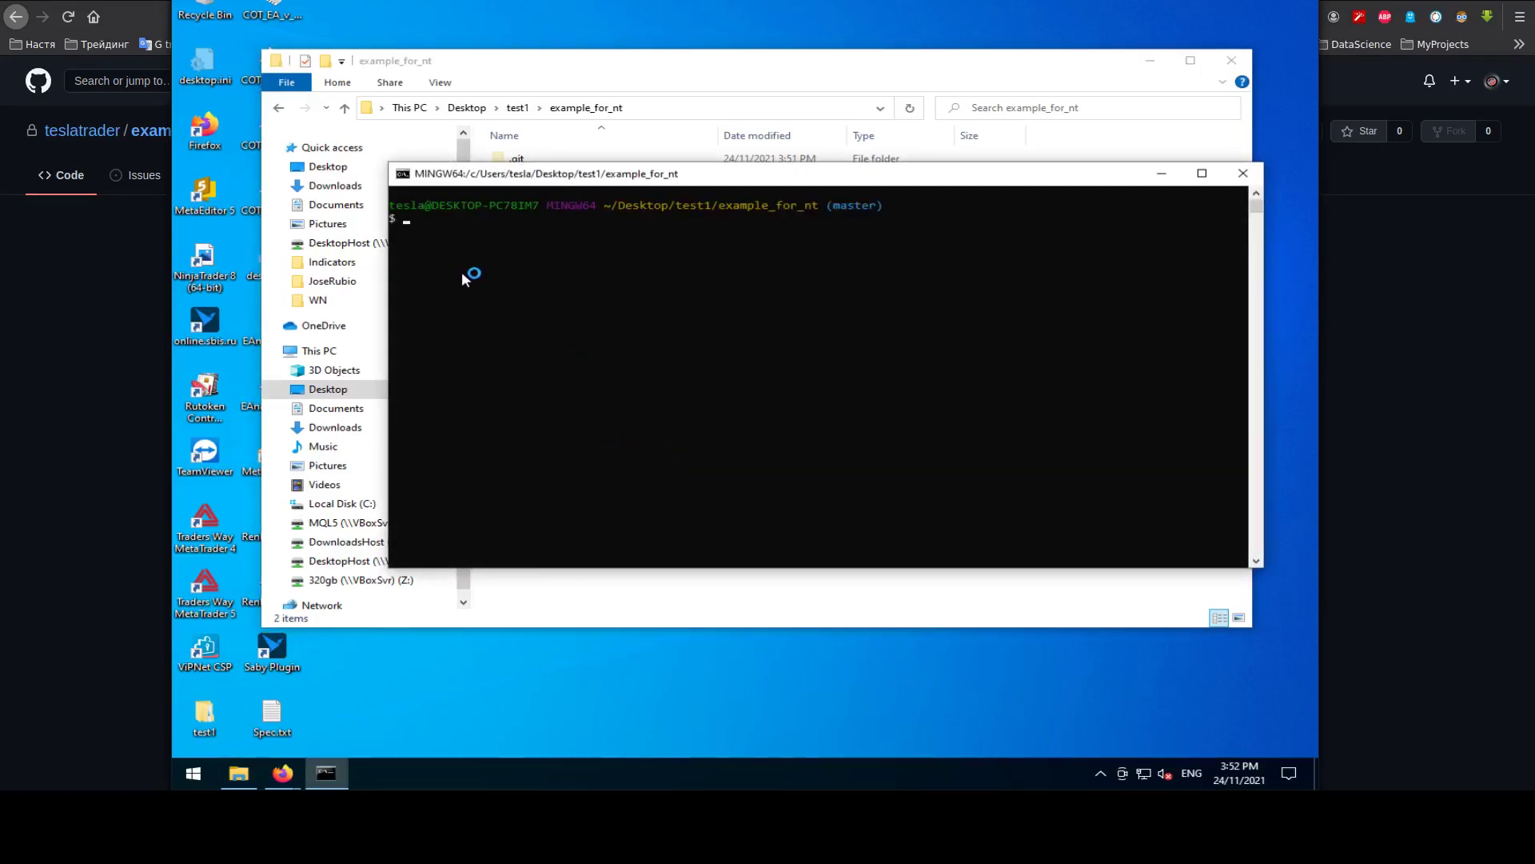
click(464, 273)
click(456, 229)
text(flaslk)
Try the venv activation and flask run commands, then erase them.
key(BackSpace)
key(BackSpace)
key(BackSpace)
key(BackSpace)
key(BackSpace)
key(BackSpace)
text(ve)
text(nv/bin/activate)
key(BackSpace)
key(BackSpace)
key(BackSpace)
key(BackSpace)
key(BackSpace)
key(BackSpace)
key(BackSpace)
key(BackSpace)
text(git pull)
key(BackSpace)
key(BackSpace)
key(BackSpace)
text(flask )
text(run)
key(BackSpace)
key(BackSpace)
key(BackSpace)
key(BackSpace)
Log out of Git Bash with Ctrl+D and close the example_for_nt Explorer window.
key(ctrl+d)
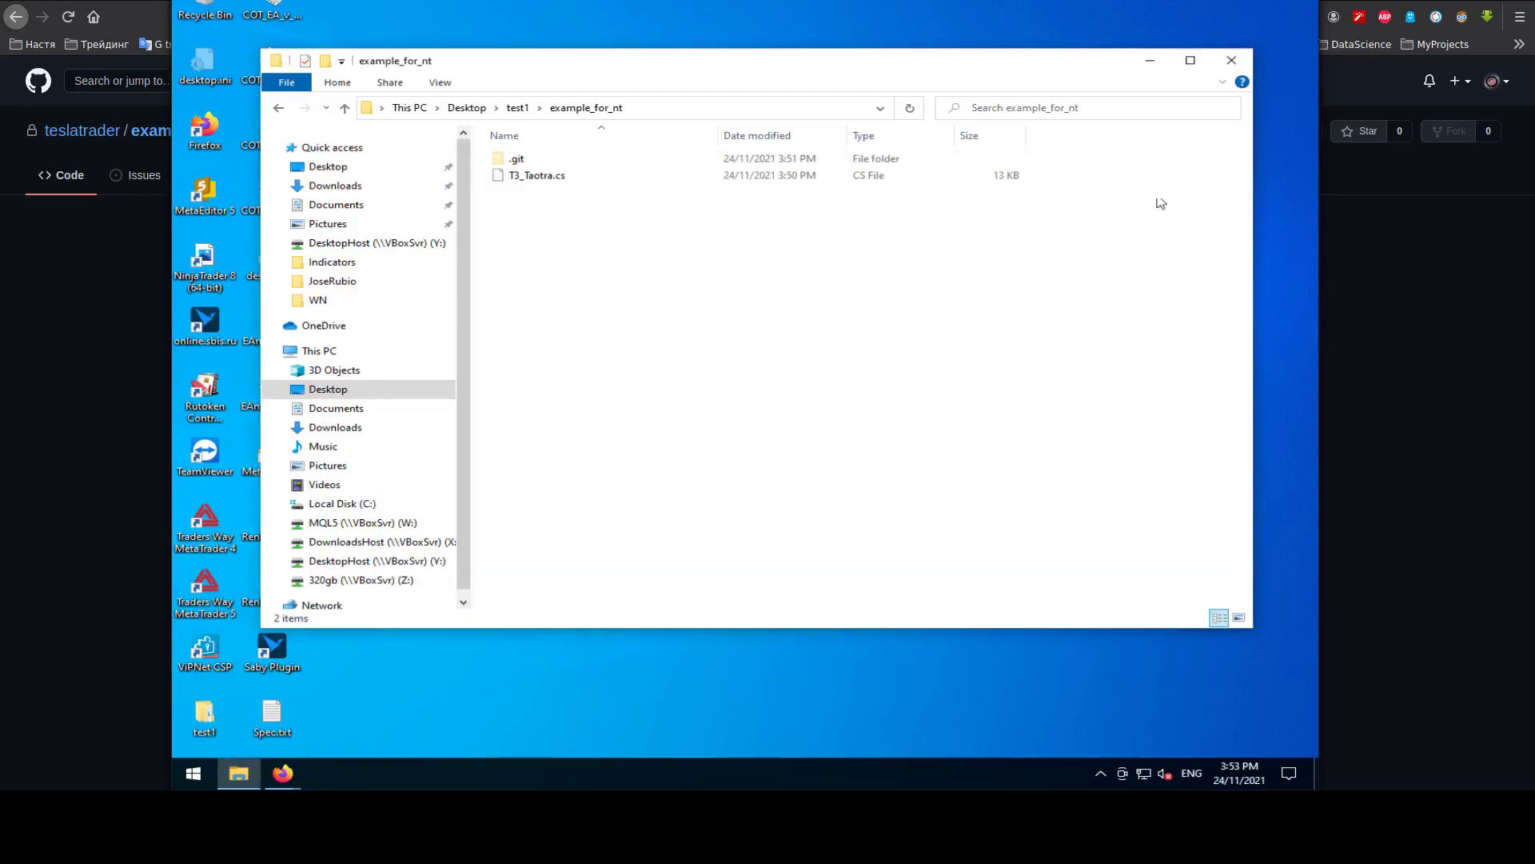
click(1231, 61)
click(833, 196)
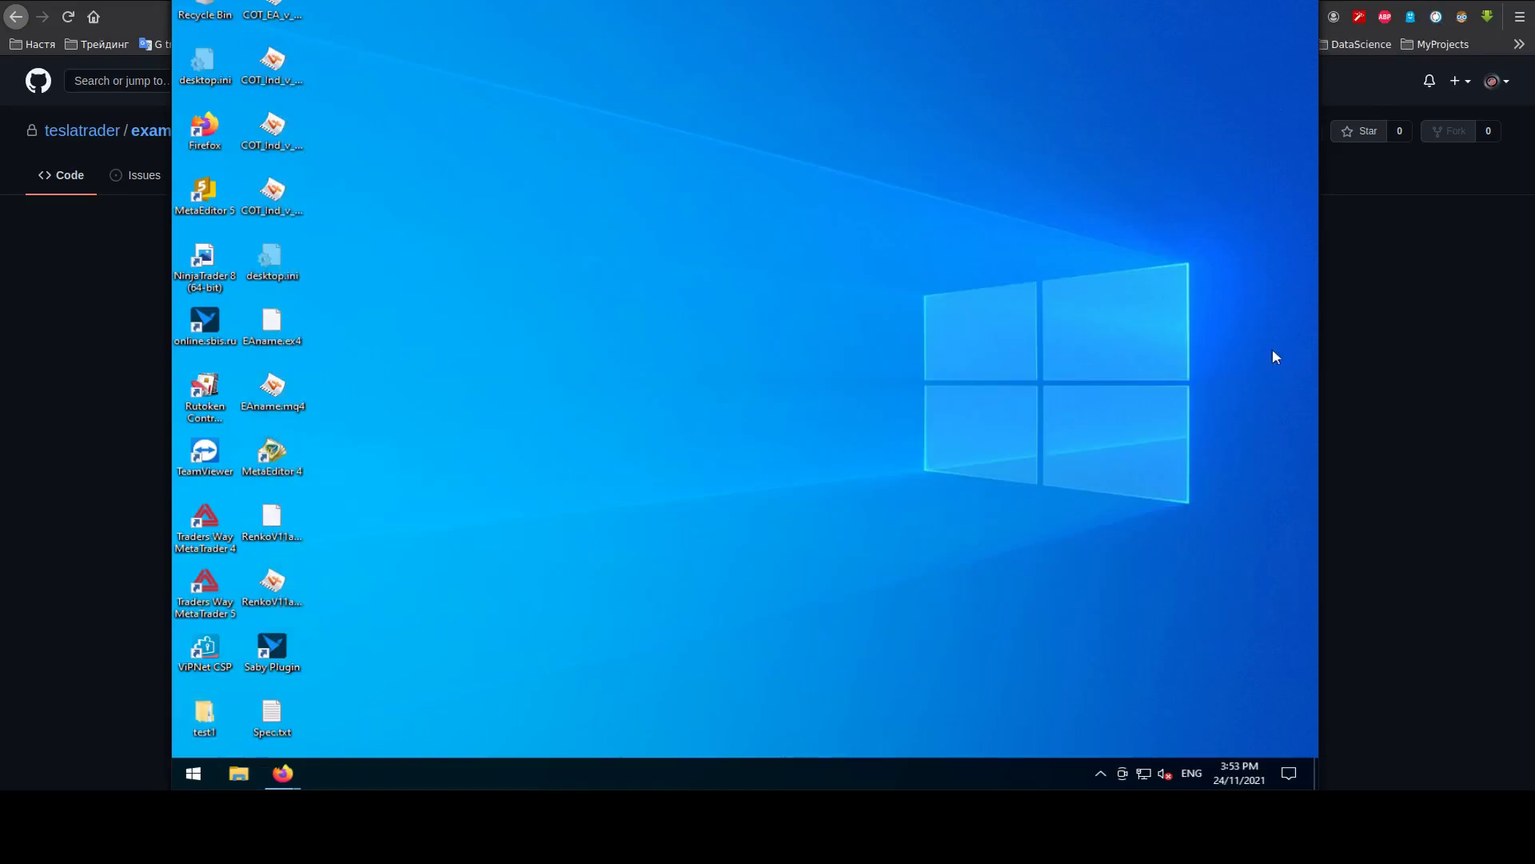